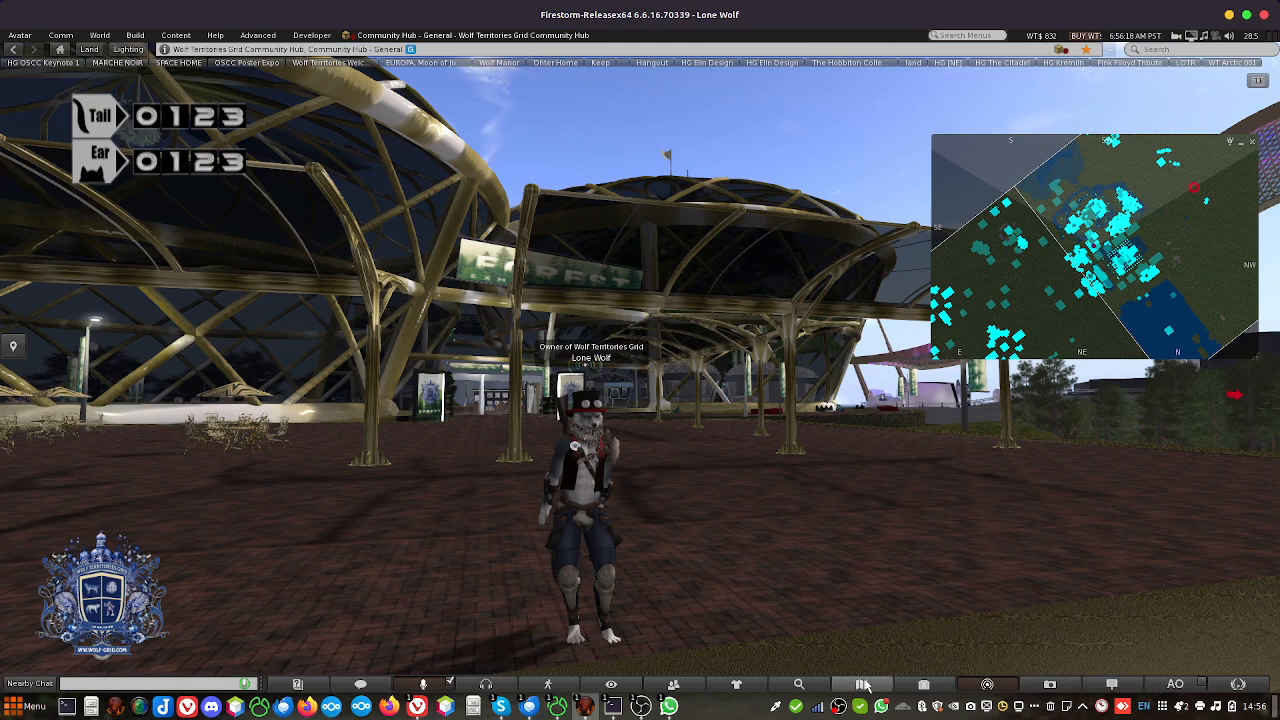
Open the world map and frame the whole Community Hub region at close zoom
{"action": "left_click", "coordinate": [862, 683]}
{"action": "scroll", "coordinate": [712, 503], "scroll_direction": "down", "scroll_amount": 5}
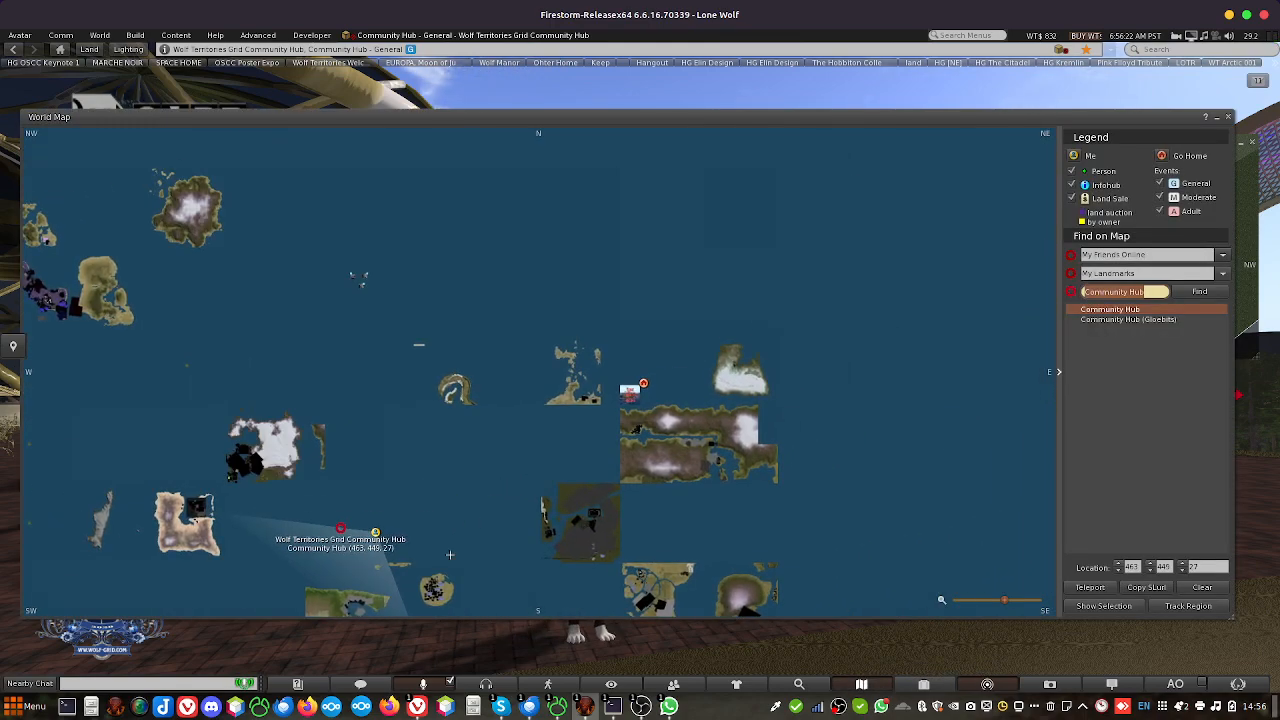
{"action": "scroll", "coordinate": [652, 382], "scroll_direction": "up", "scroll_amount": 10}
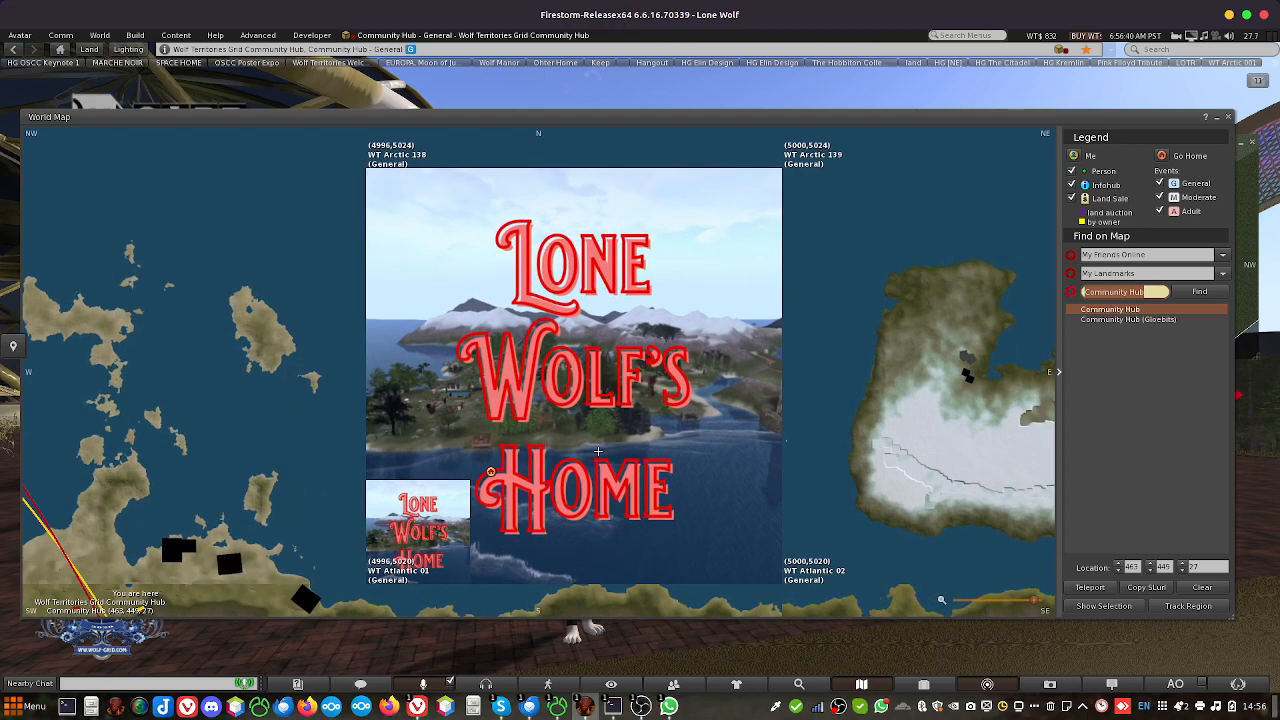
{"action": "left_click_drag", "start_coordinate": [347, 521], "coordinate": [627, 363]}
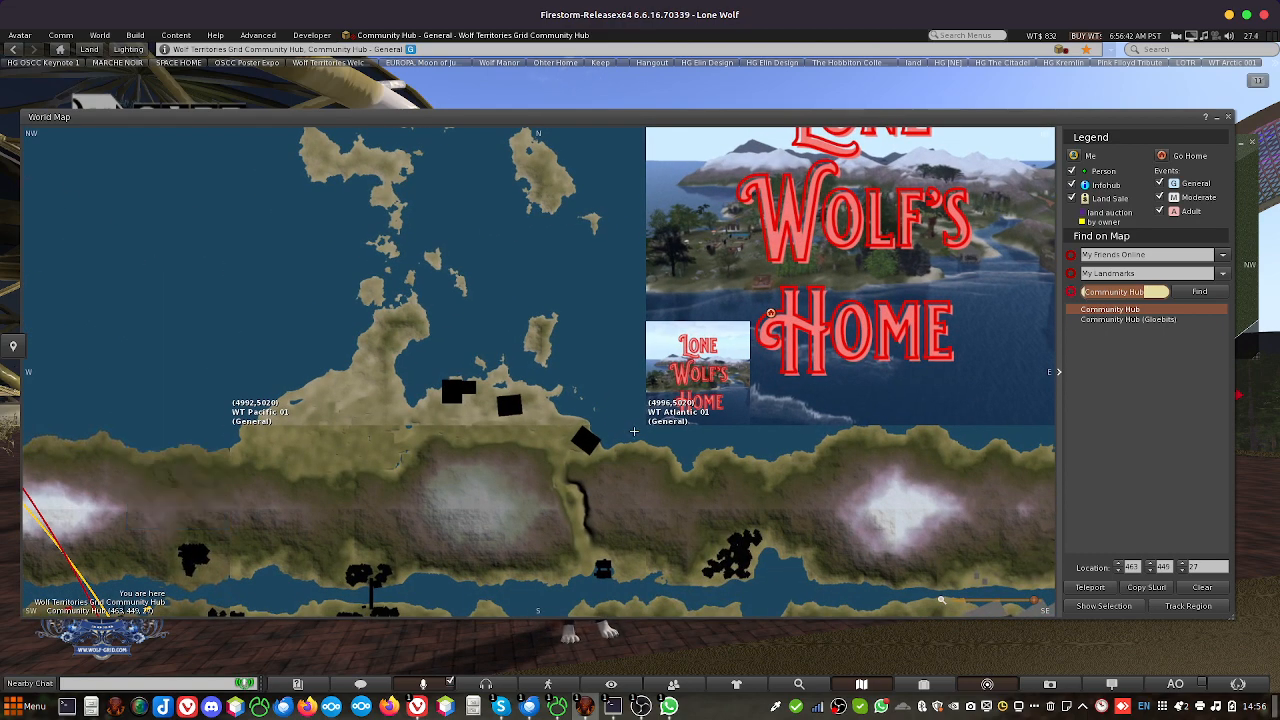
{"action": "scroll", "coordinate": [455, 463], "scroll_direction": "down", "scroll_amount": 2}
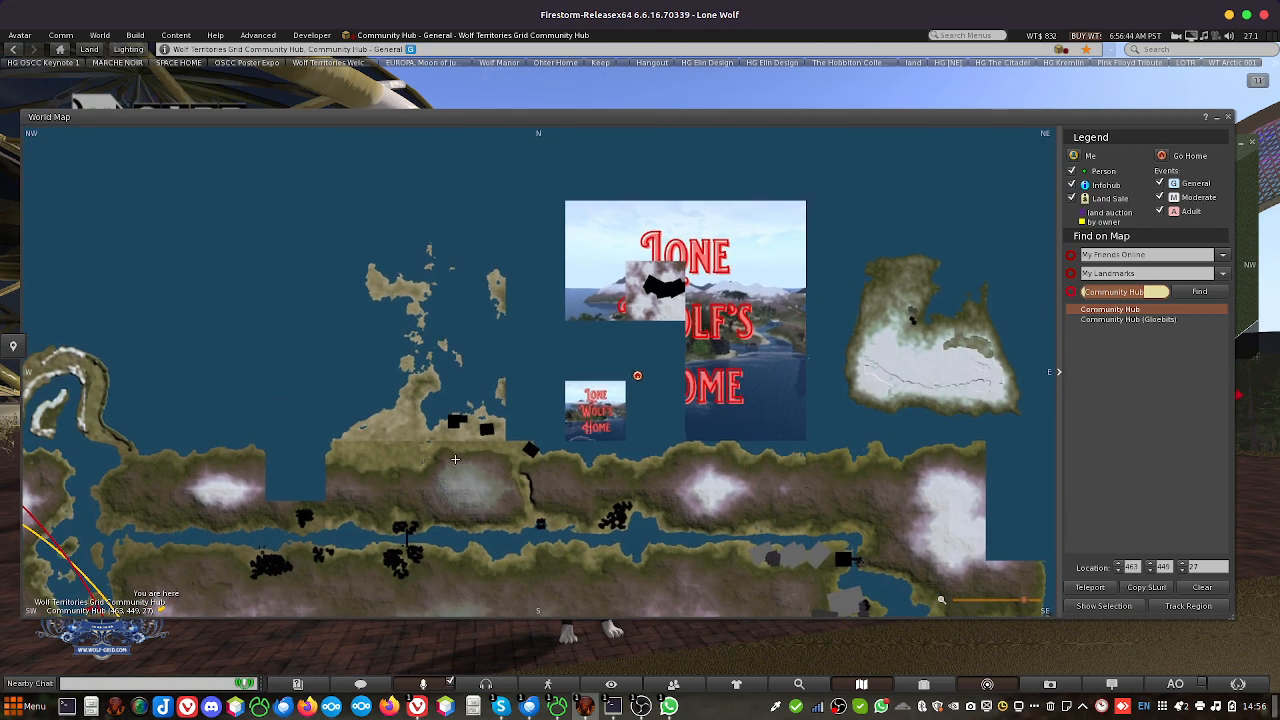
{"action": "left_click_drag", "start_coordinate": [235, 581], "coordinate": [544, 356]}
{"action": "left_click_drag", "start_coordinate": [350, 515], "coordinate": [735, 329]}
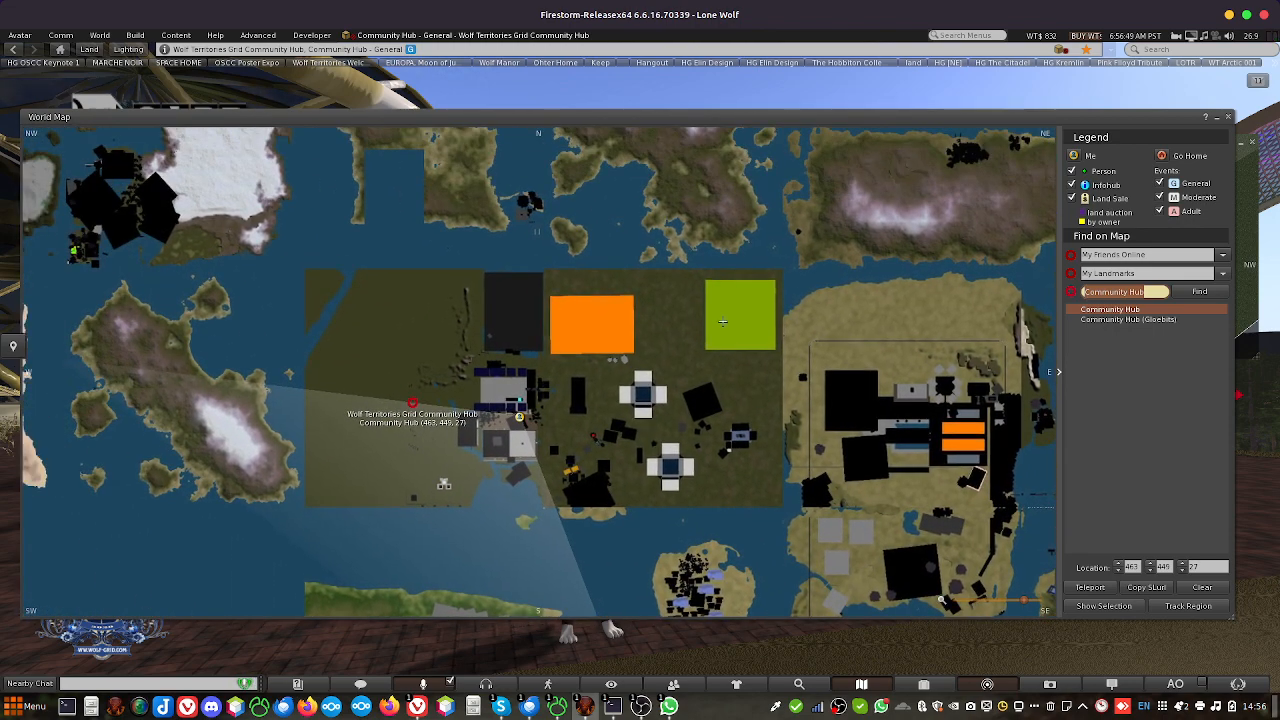
{"action": "scroll", "coordinate": [517, 422], "scroll_direction": "up", "scroll_amount": 4}
{"action": "left_click_drag", "start_coordinate": [517, 422], "coordinate": [668, 422]}
{"action": "scroll", "coordinate": [645, 330], "scroll_direction": "down", "scroll_amount": 2}
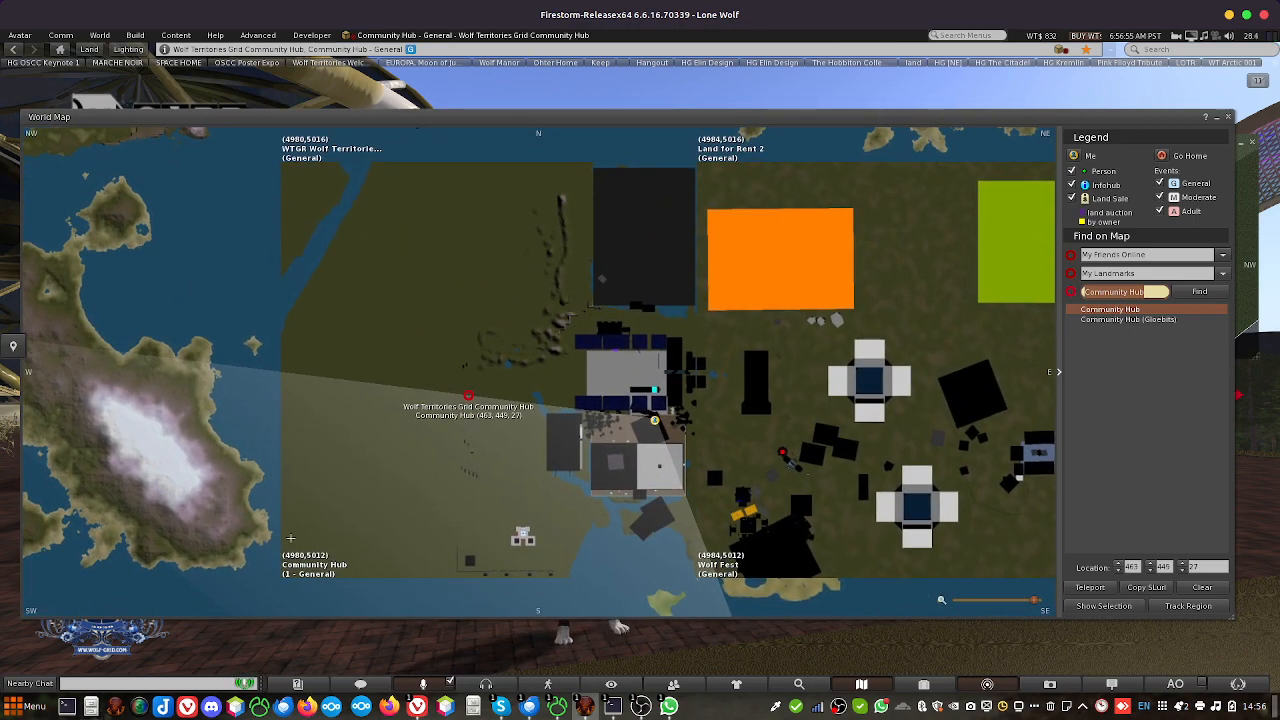
Capture a selection screenshot of the Community Hub region's map square, save it in Pictures, and close the world map
{"action": "key", "text": "super"}
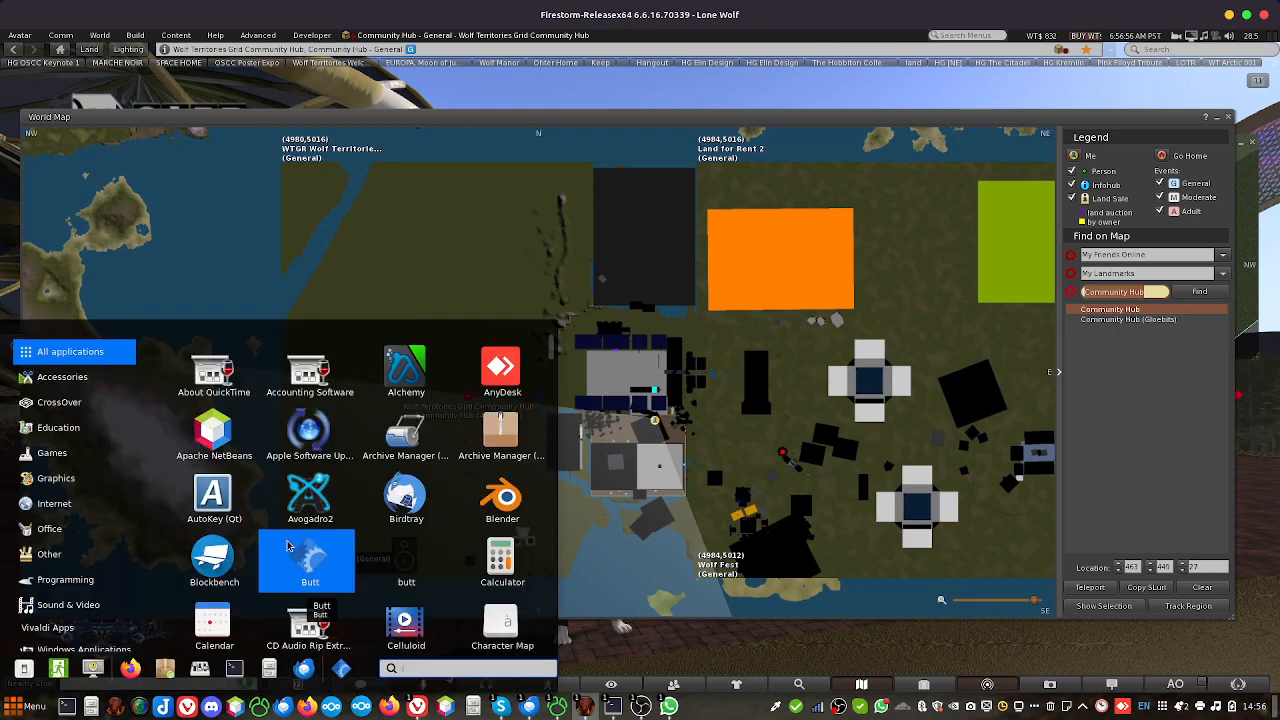
{"action": "type", "text": "scree"}
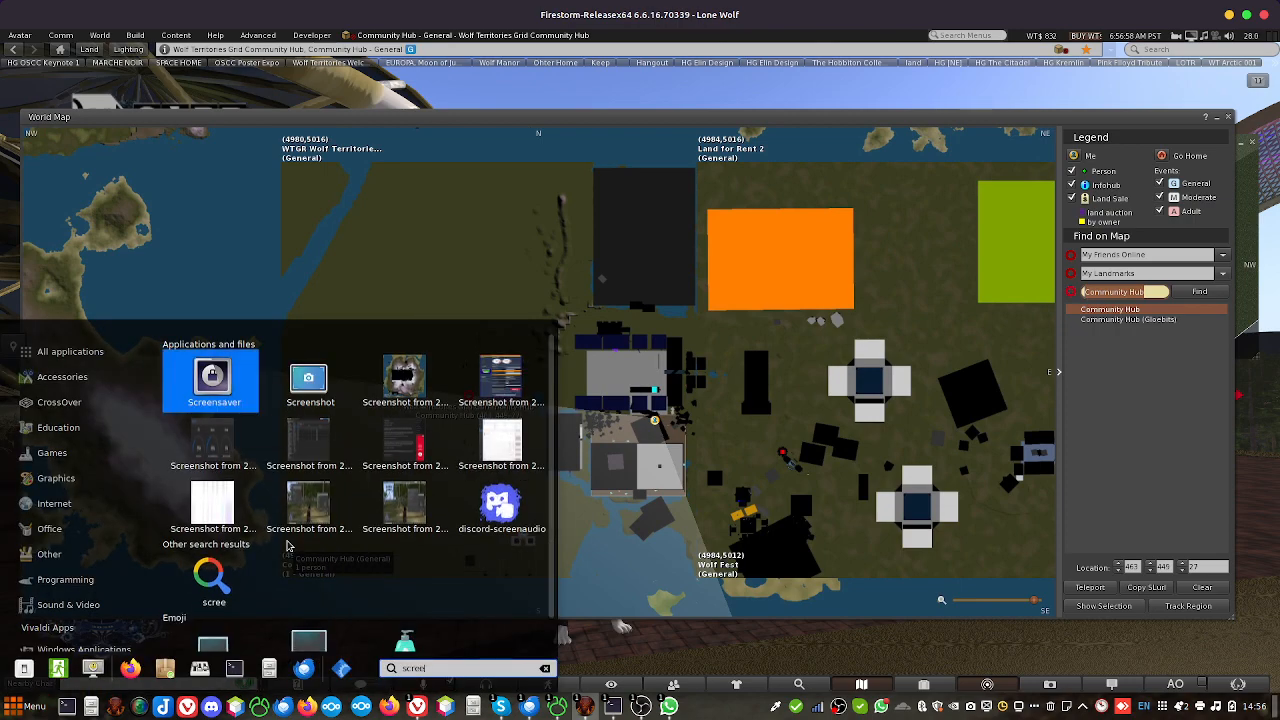
{"action": "left_click", "coordinate": [310, 378]}
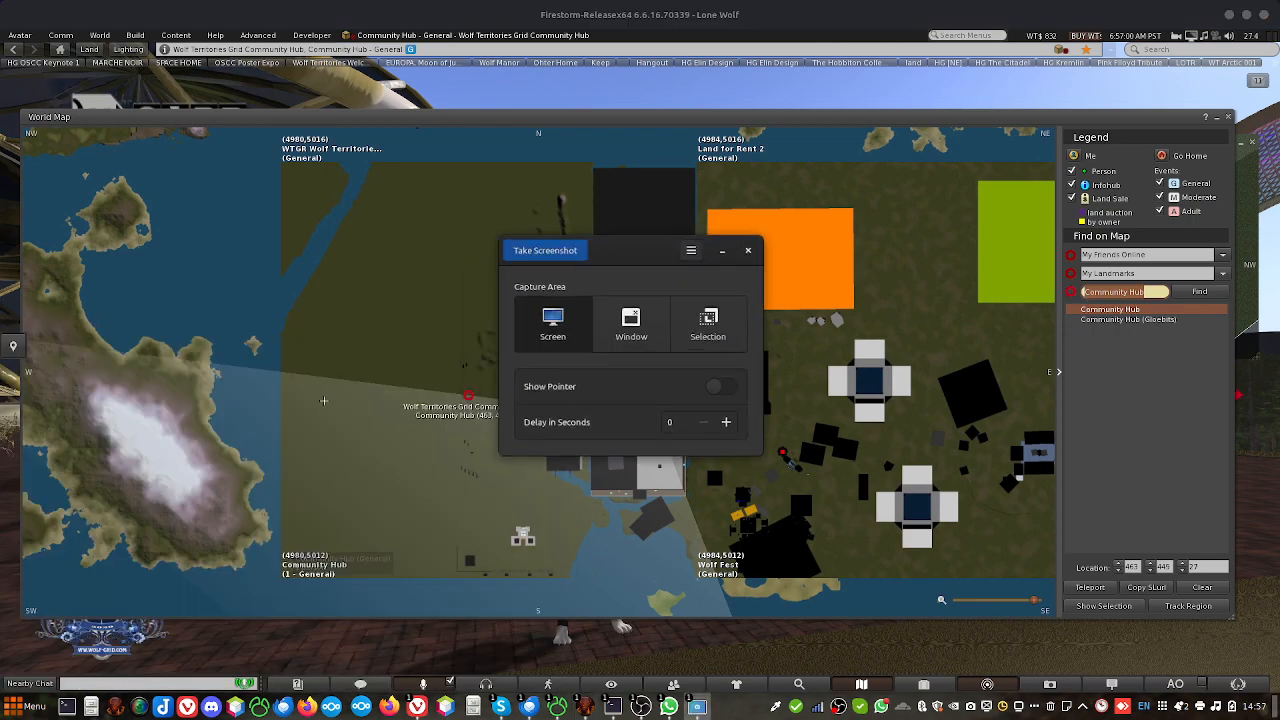
{"action": "left_click", "coordinate": [726, 326]}
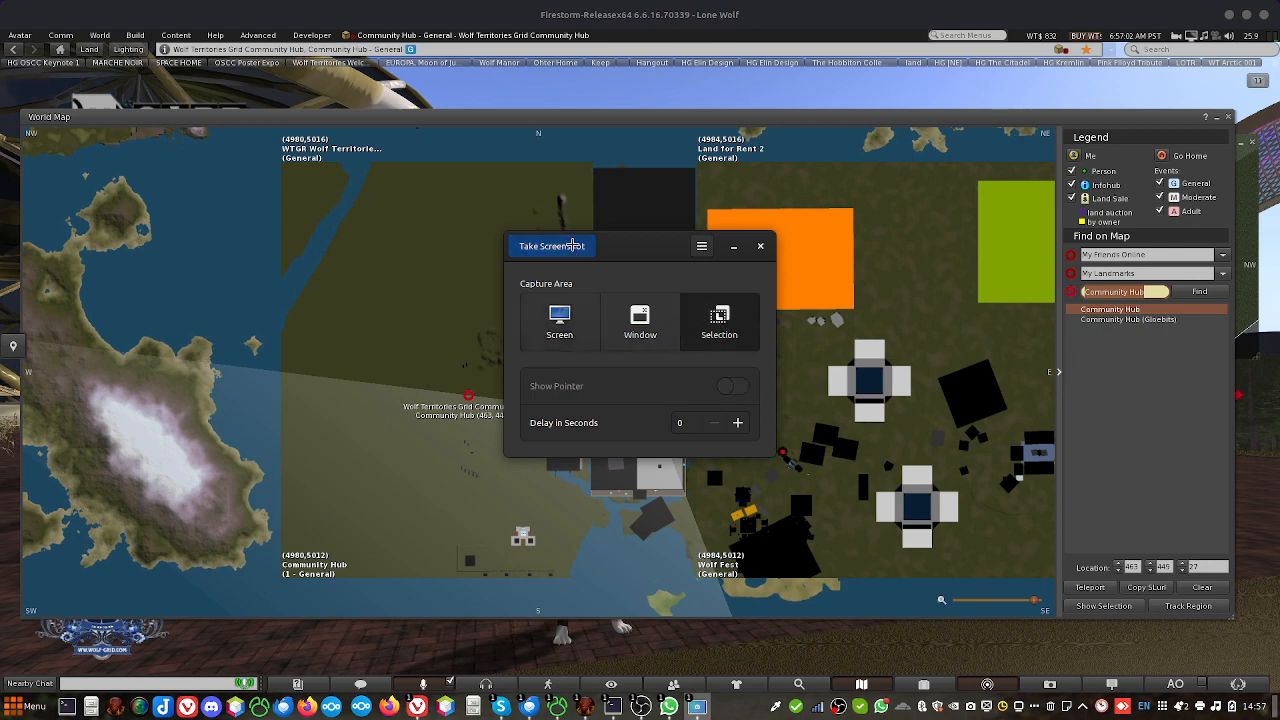
{"action": "left_click", "coordinate": [580, 248]}
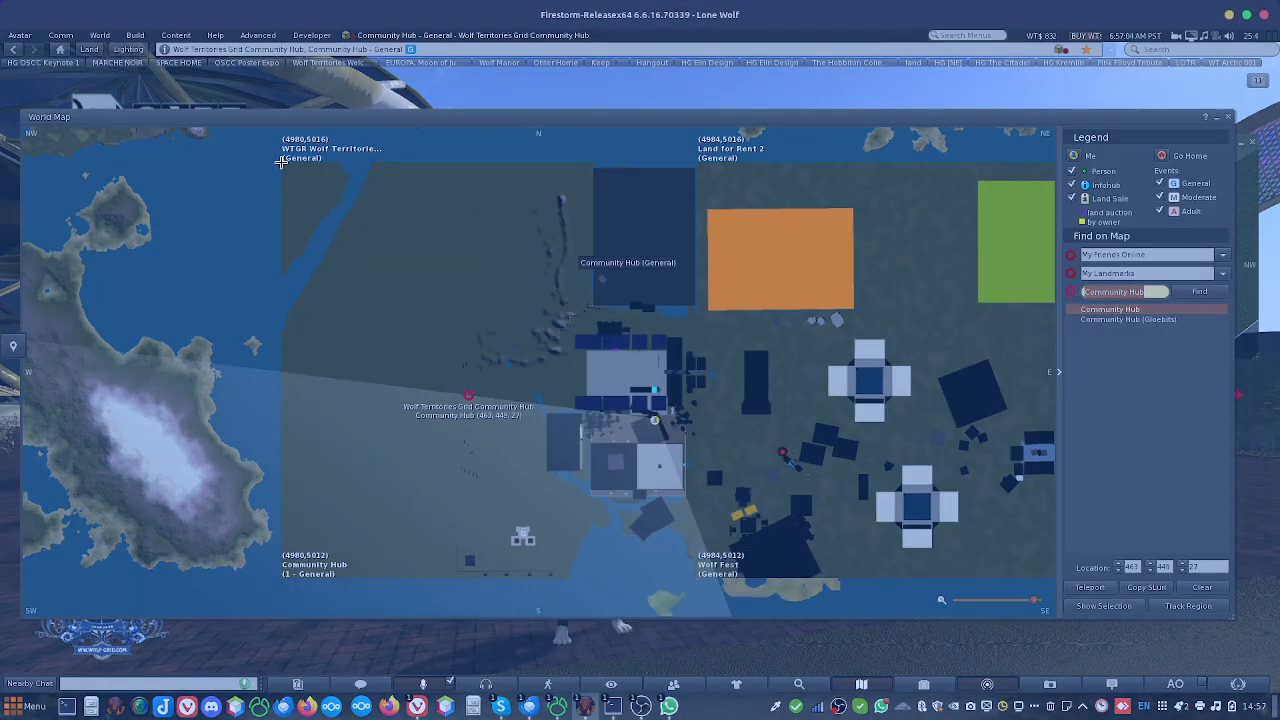
{"action": "left_click_drag", "start_coordinate": [281, 162], "coordinate": [694, 578]}
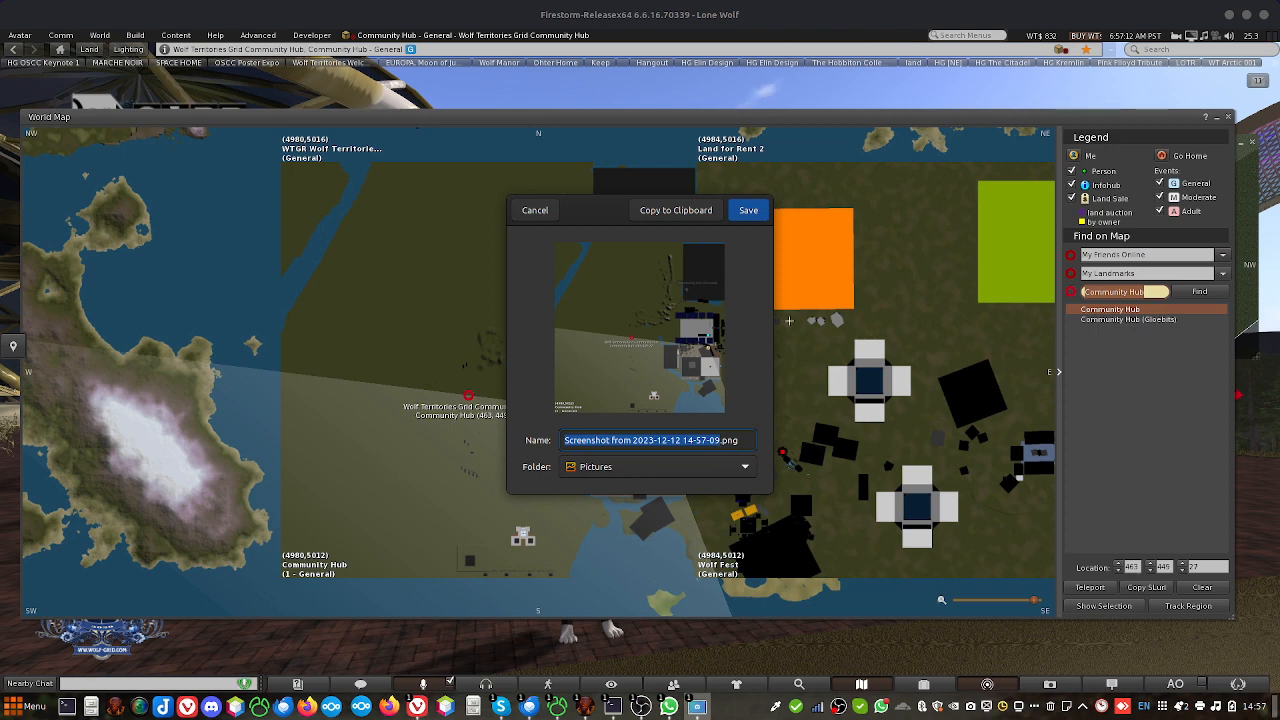
{"action": "left_click", "coordinate": [748, 210]}
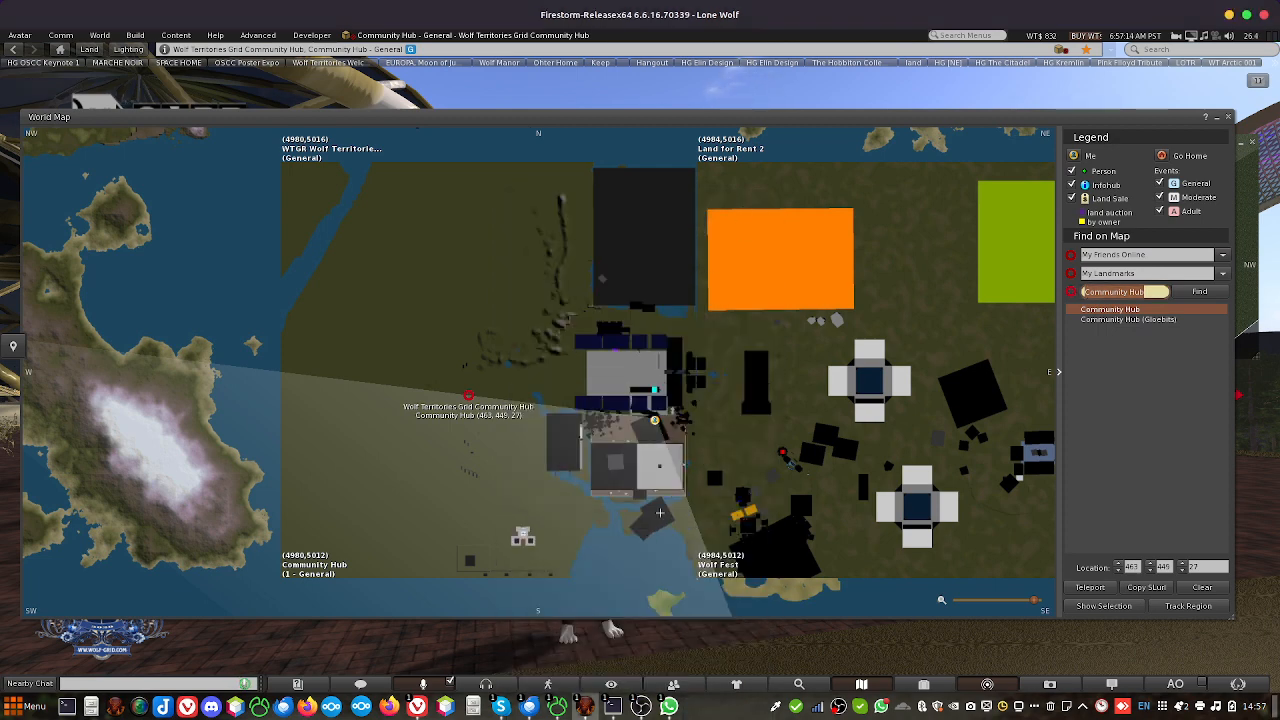
{"action": "left_click", "coordinate": [1230, 118]}
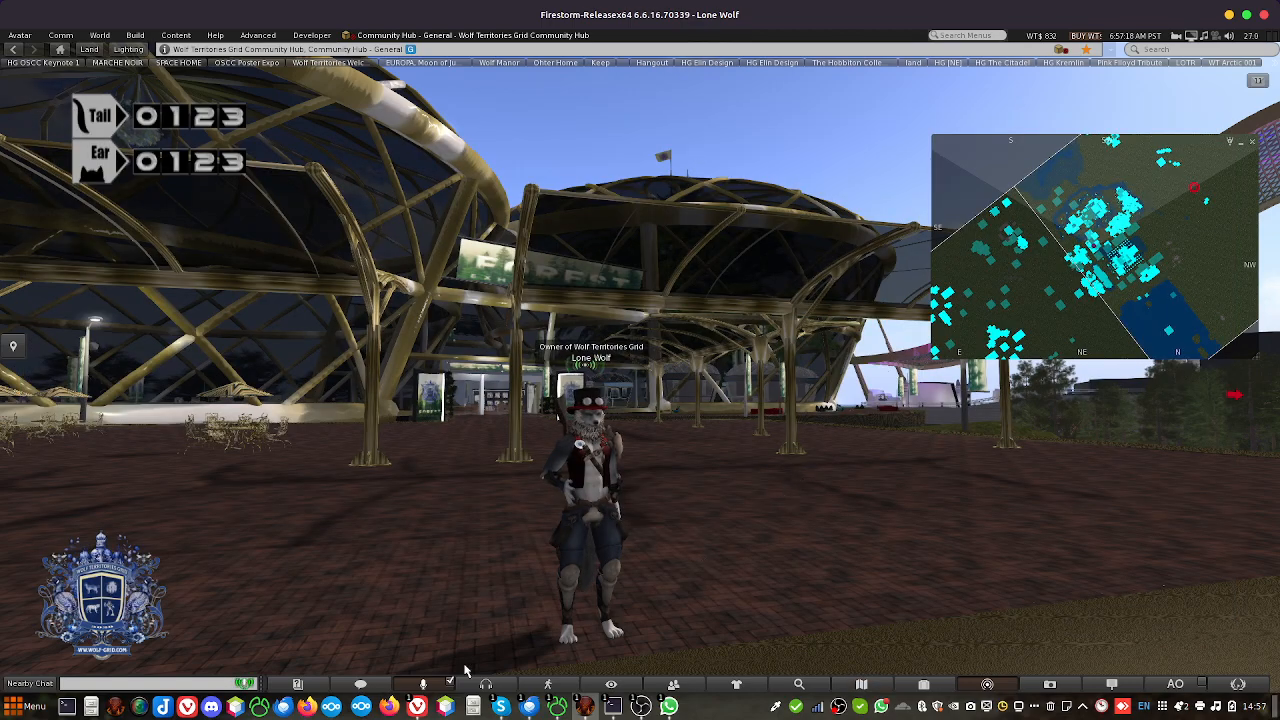
Switch to Canva in the browser, create a square Instagram Post design, and show the uploaded images
{"action": "left_click", "coordinate": [417, 706]}
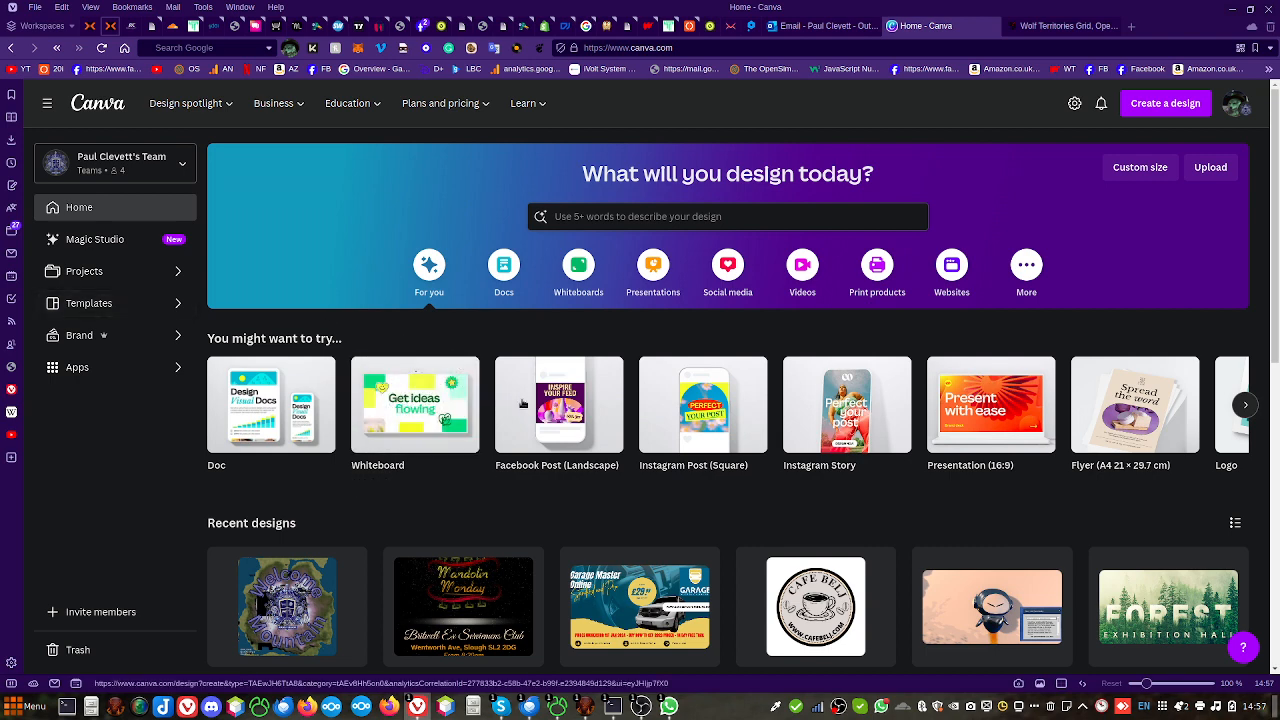
{"action": "left_click", "coordinate": [668, 405]}
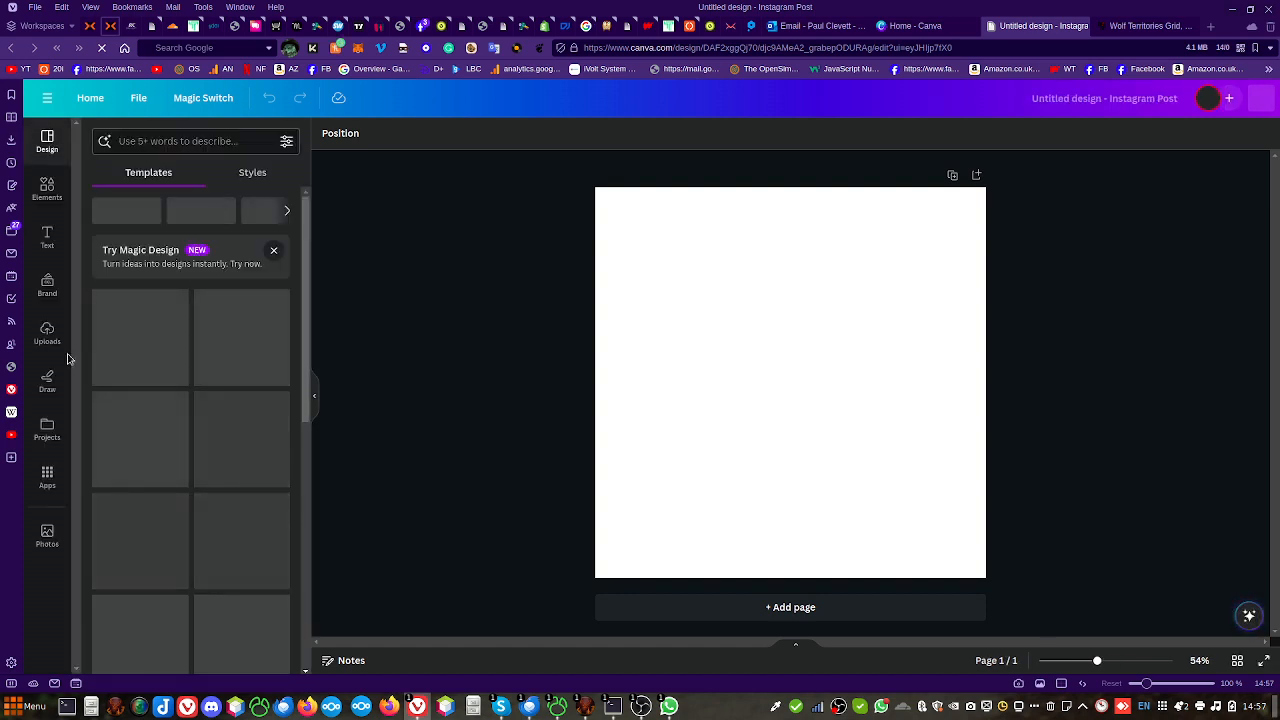
{"action": "left_click", "coordinate": [47, 334]}
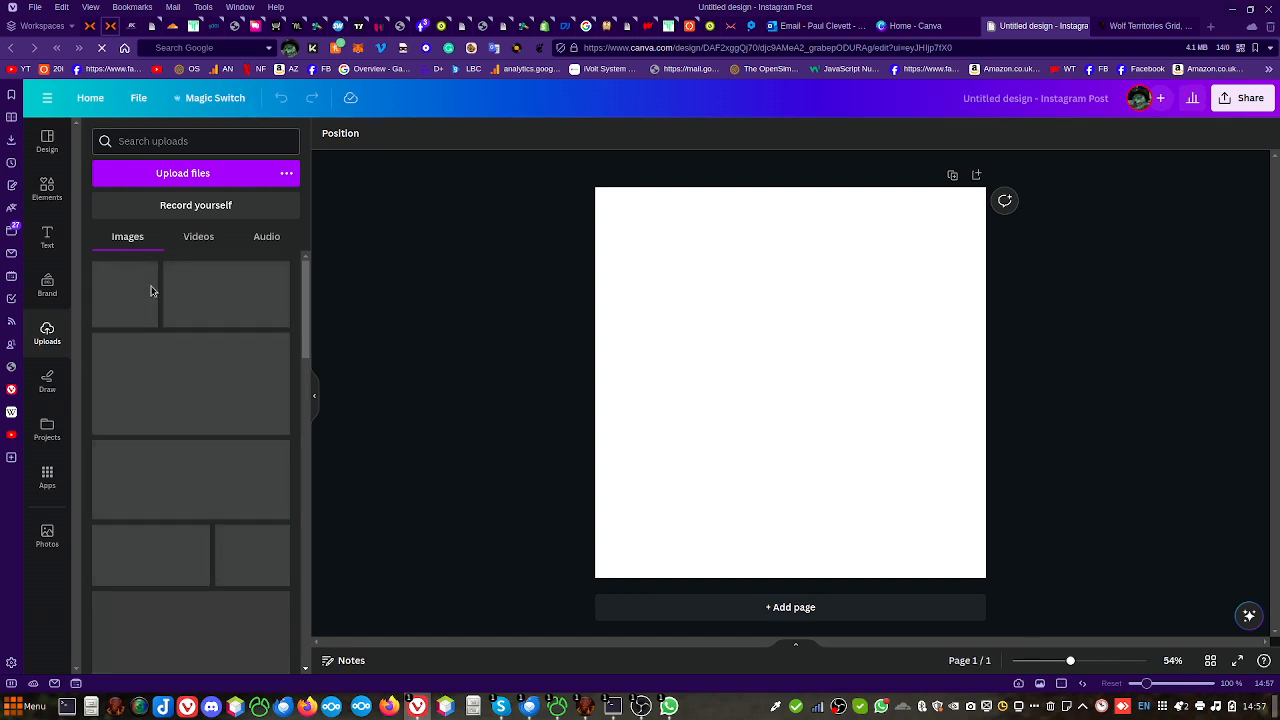
{"action": "left_click", "coordinate": [147, 295]}
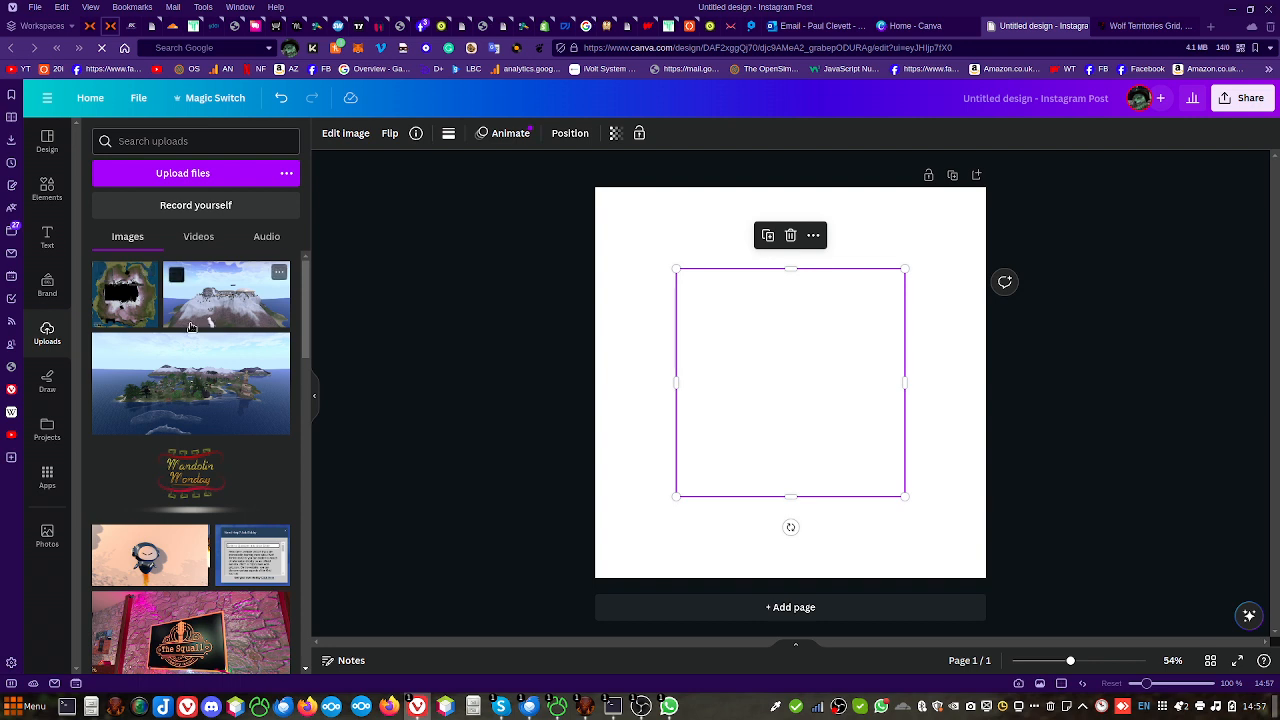
{"action": "left_click", "coordinate": [660, 313]}
{"action": "left_click", "coordinate": [698, 324]}
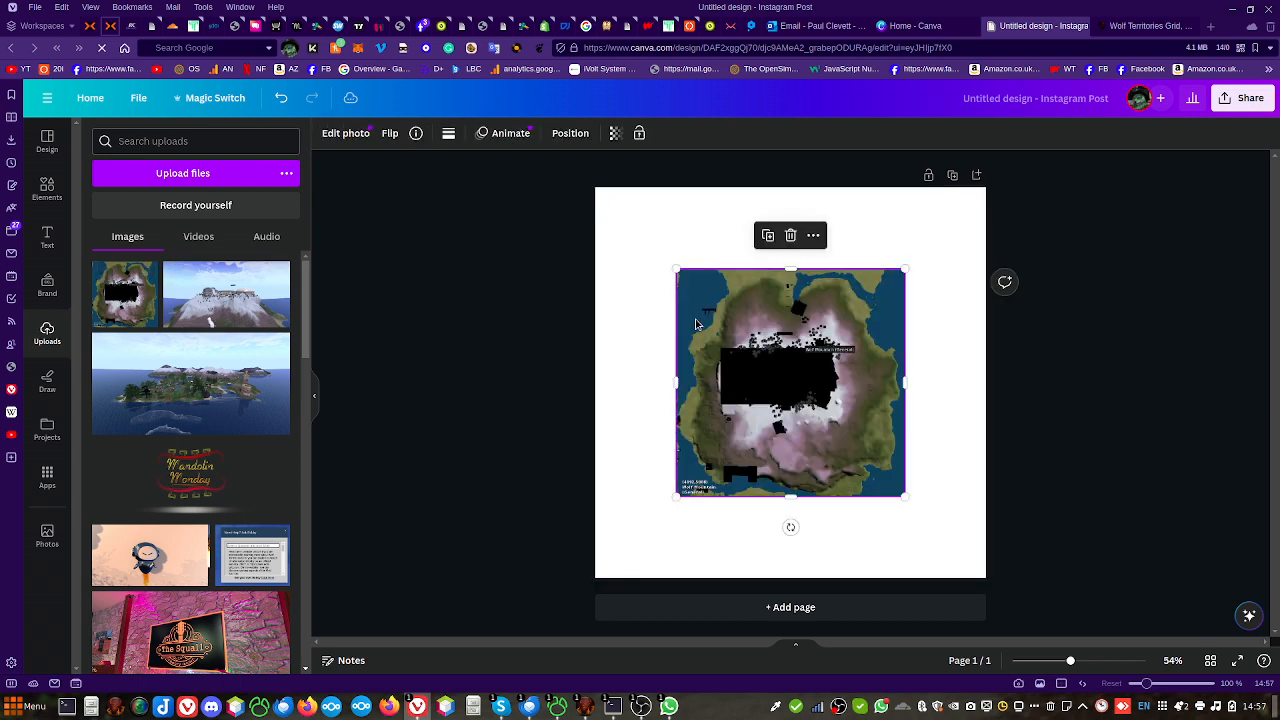
{"action": "key", "text": "Delete"}
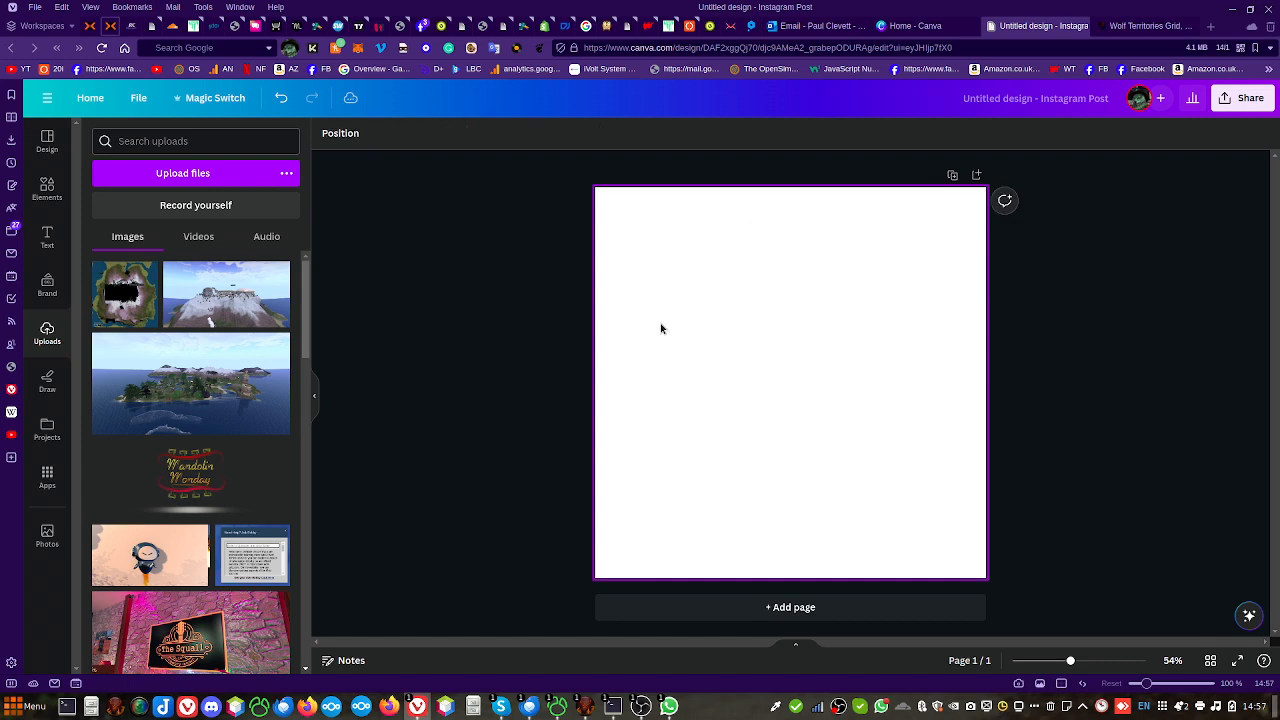
{"action": "left_click", "coordinate": [184, 172]}
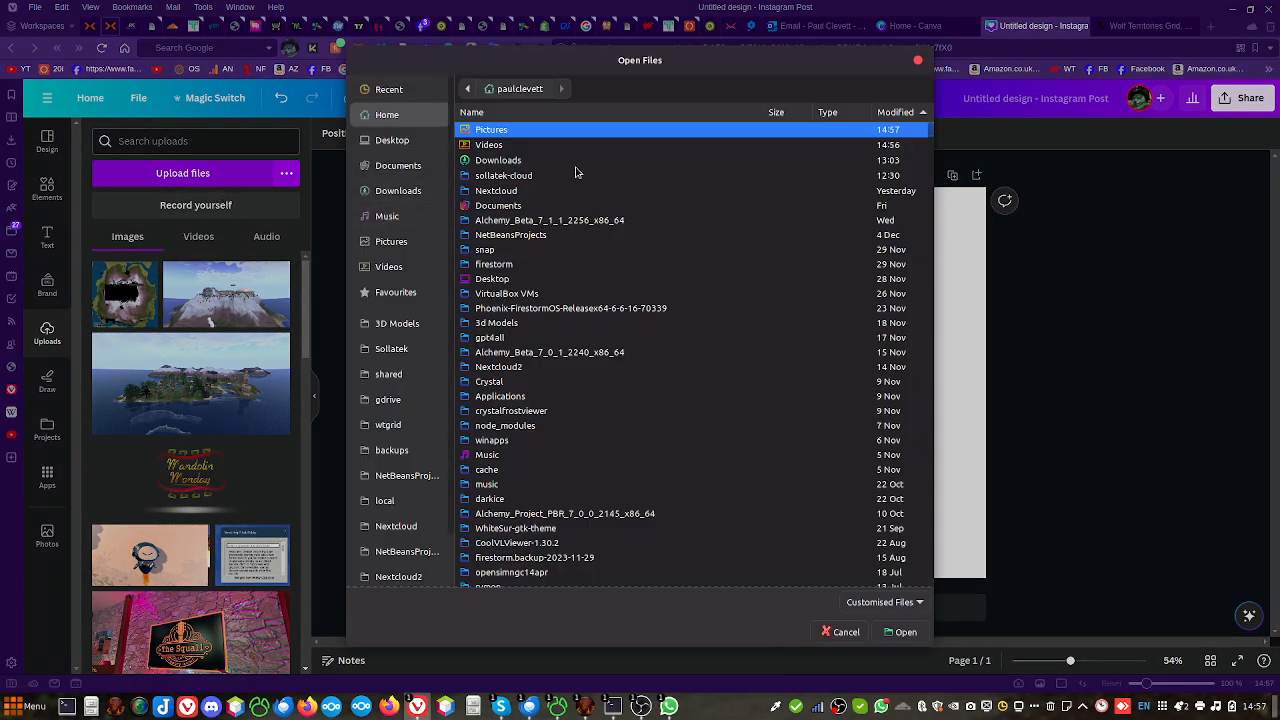
{"action": "left_click", "coordinate": [426, 193]}
{"action": "scroll", "coordinate": [549, 218], "scroll_direction": "down", "scroll_amount": 10}
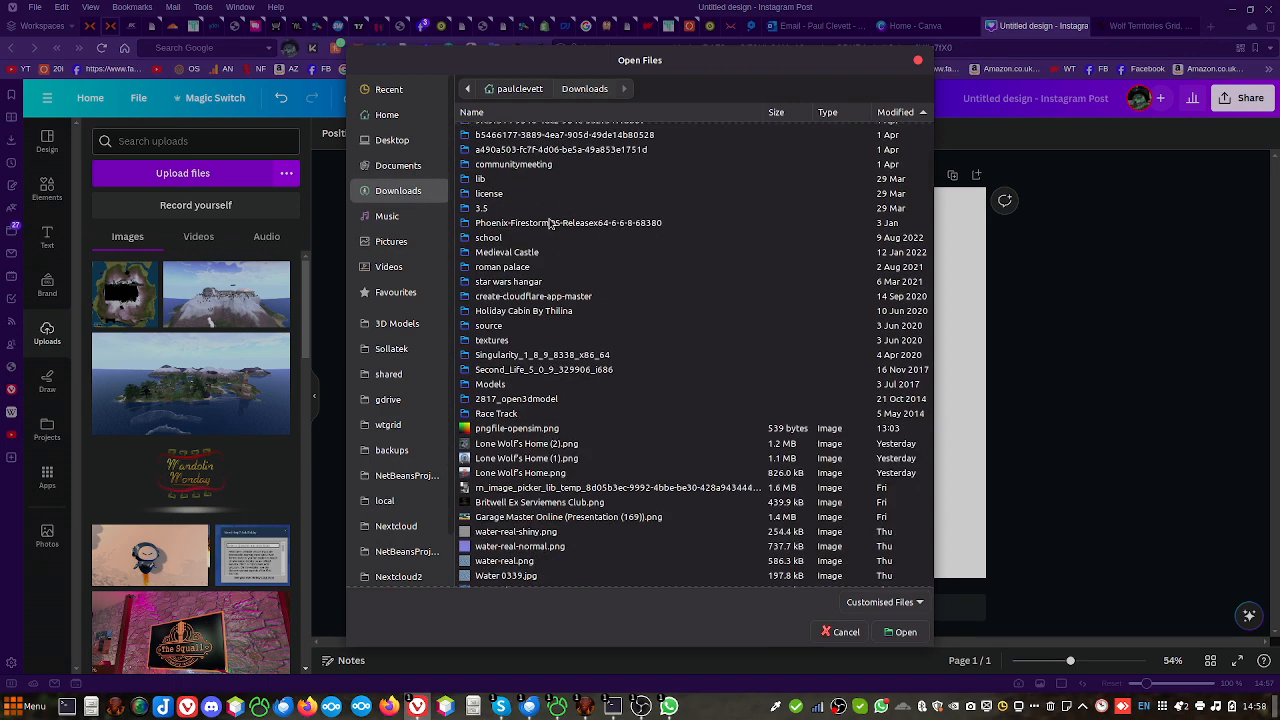
{"action": "left_click", "coordinate": [398, 244]}
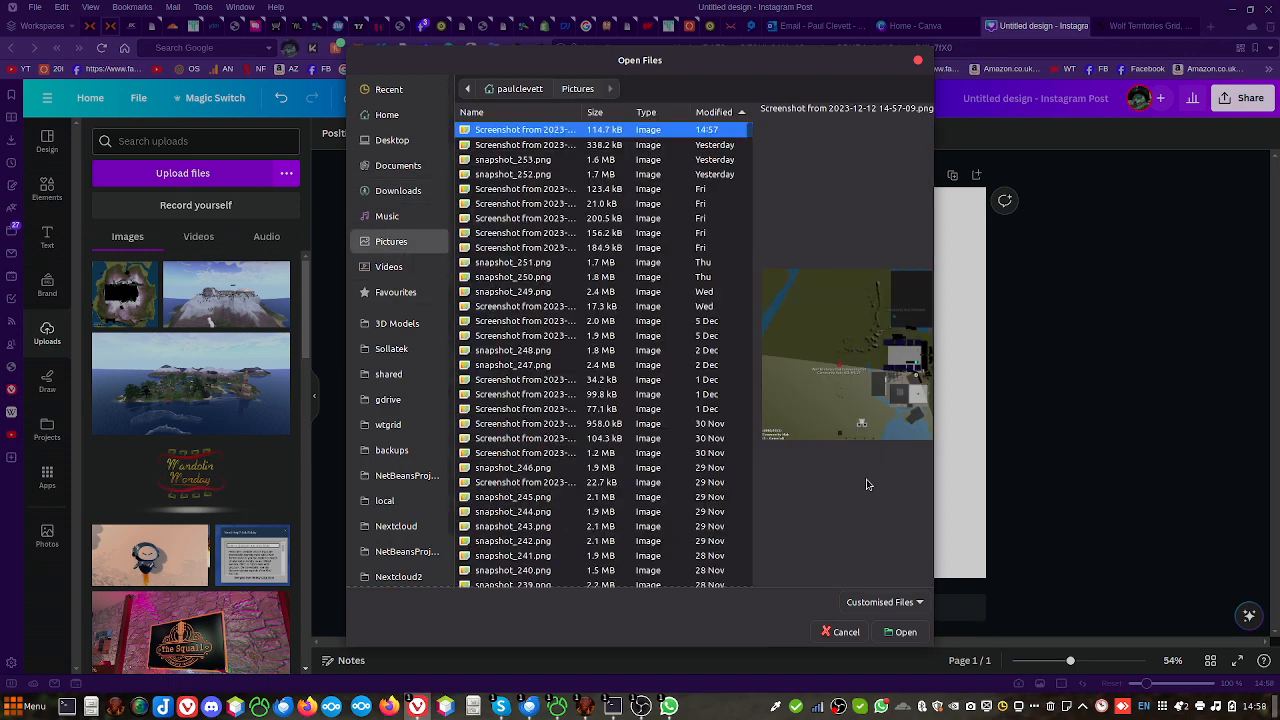
{"action": "left_click", "coordinate": [905, 631]}
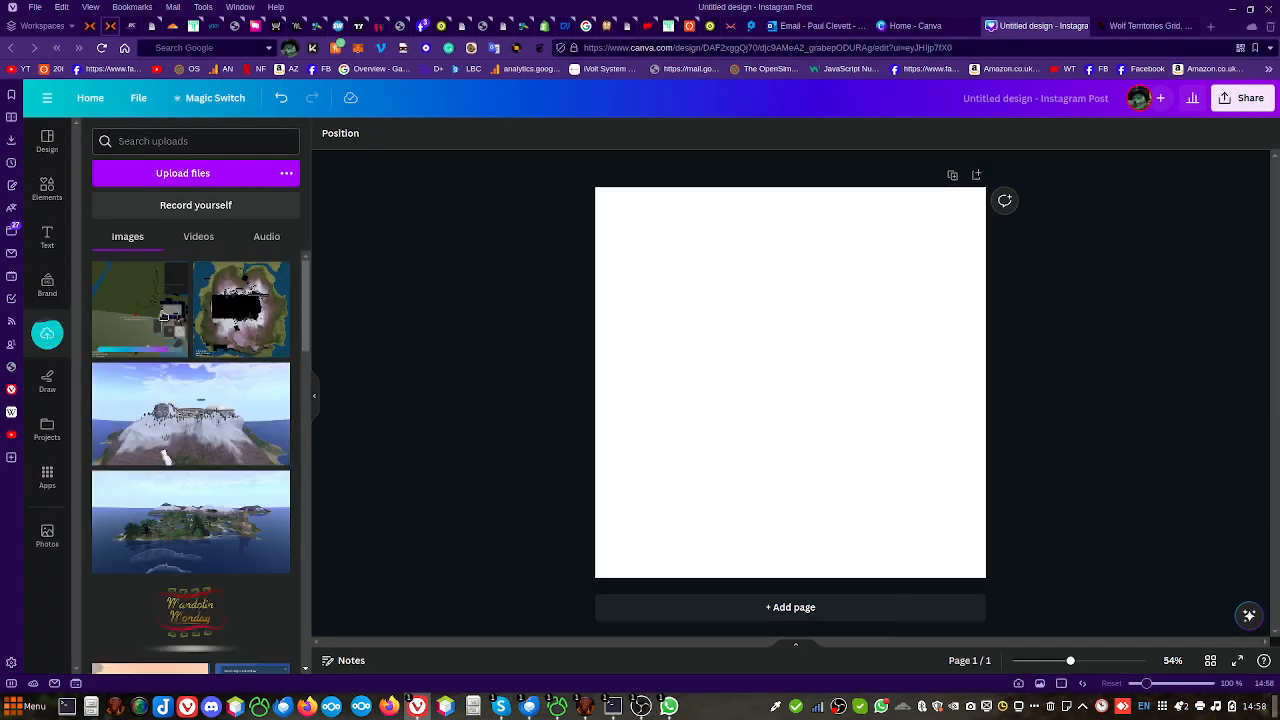
Place the uploaded region map screenshot on the page and set it as the background
{"action": "left_click_drag", "start_coordinate": [163, 316], "coordinate": [671, 286]}
{"action": "right_click", "coordinate": [671, 286]}
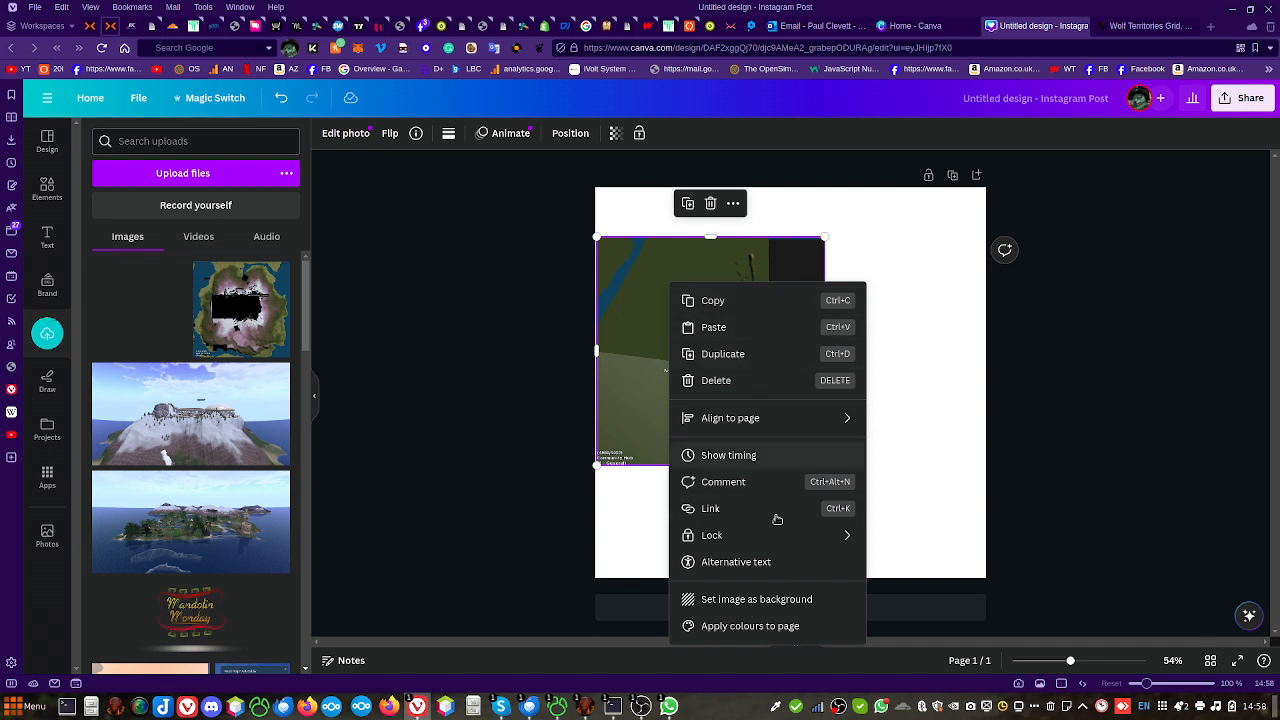
{"action": "left_click", "coordinate": [760, 600]}
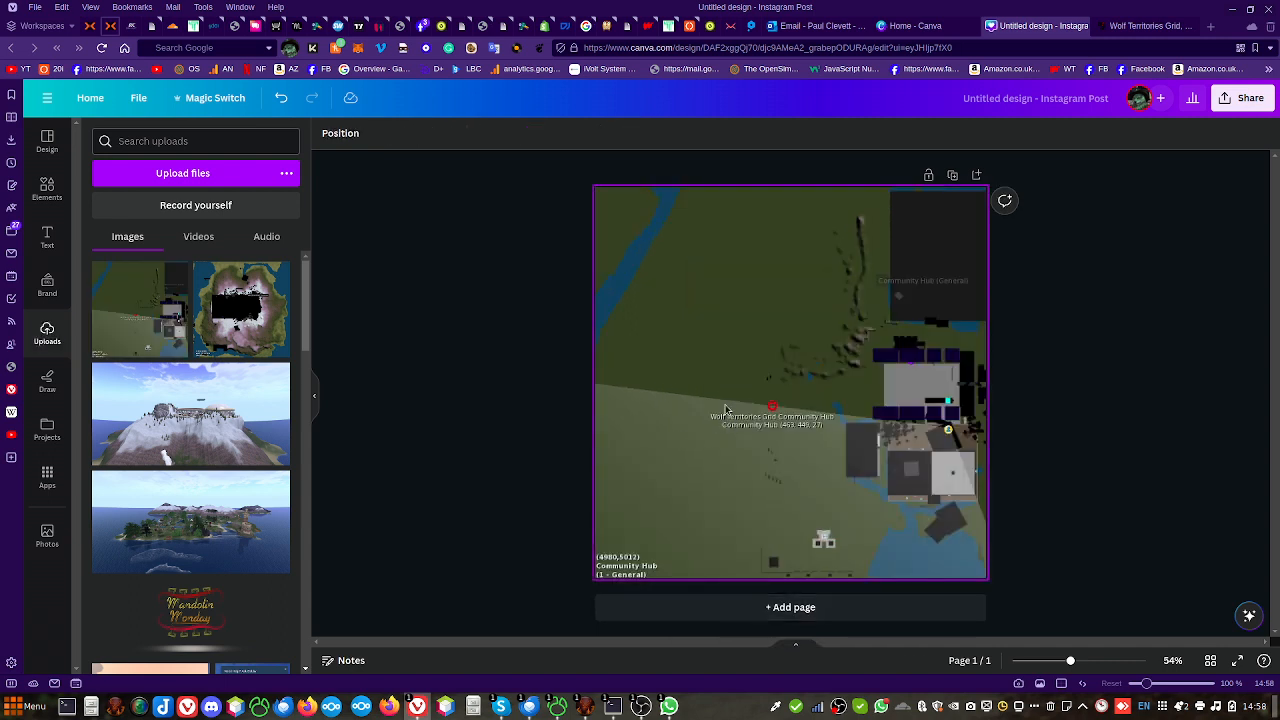
Add the thin serif "Merry Christmas" font combination and move it to the upper-left part of the page
{"action": "left_click", "coordinate": [50, 240]}
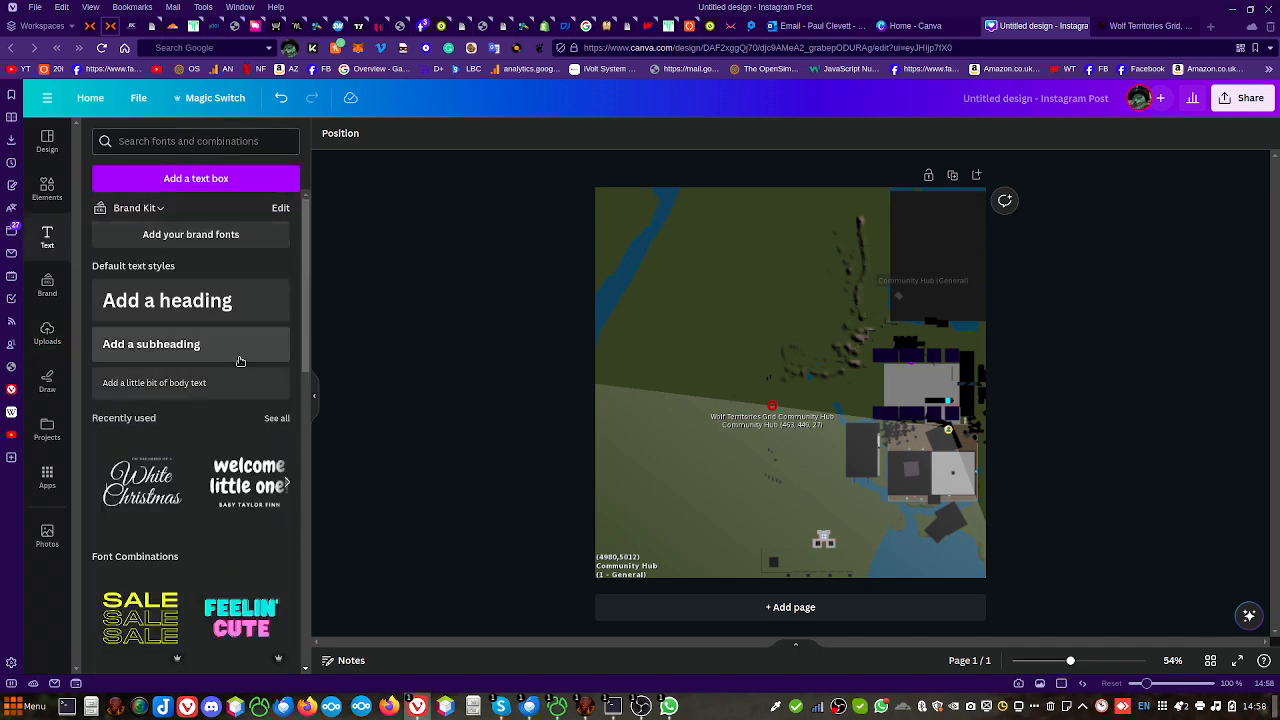
{"action": "scroll", "coordinate": [239, 360], "scroll_direction": "down", "scroll_amount": 5}
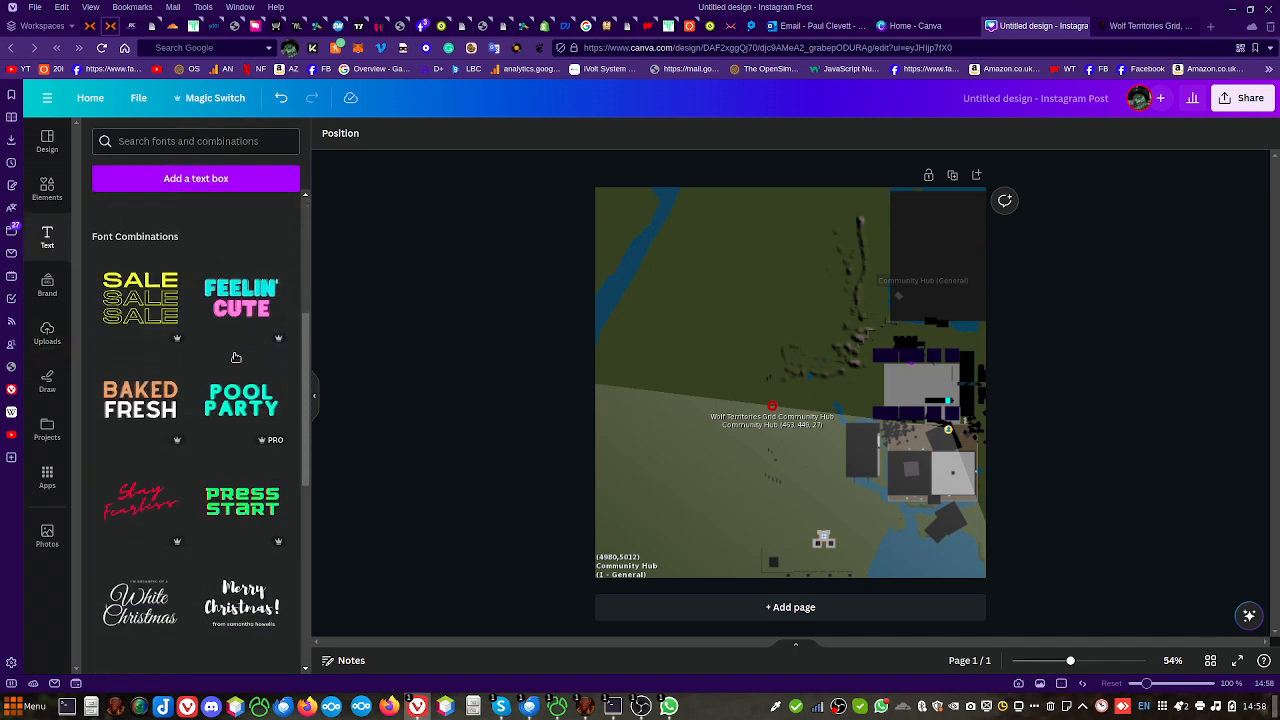
{"action": "scroll", "coordinate": [235, 358], "scroll_direction": "down", "scroll_amount": 1}
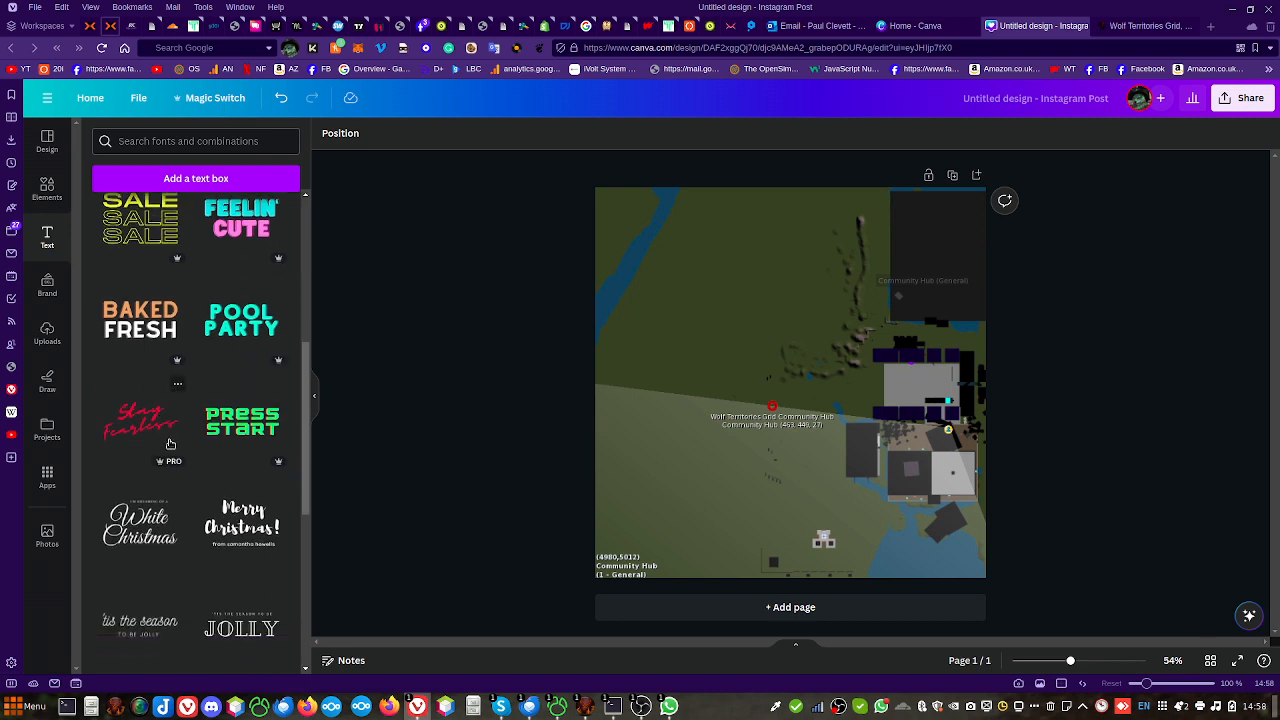
{"action": "scroll", "coordinate": [170, 444], "scroll_direction": "down", "scroll_amount": 1}
{"action": "scroll", "coordinate": [280, 450], "scroll_direction": "down", "scroll_amount": 3}
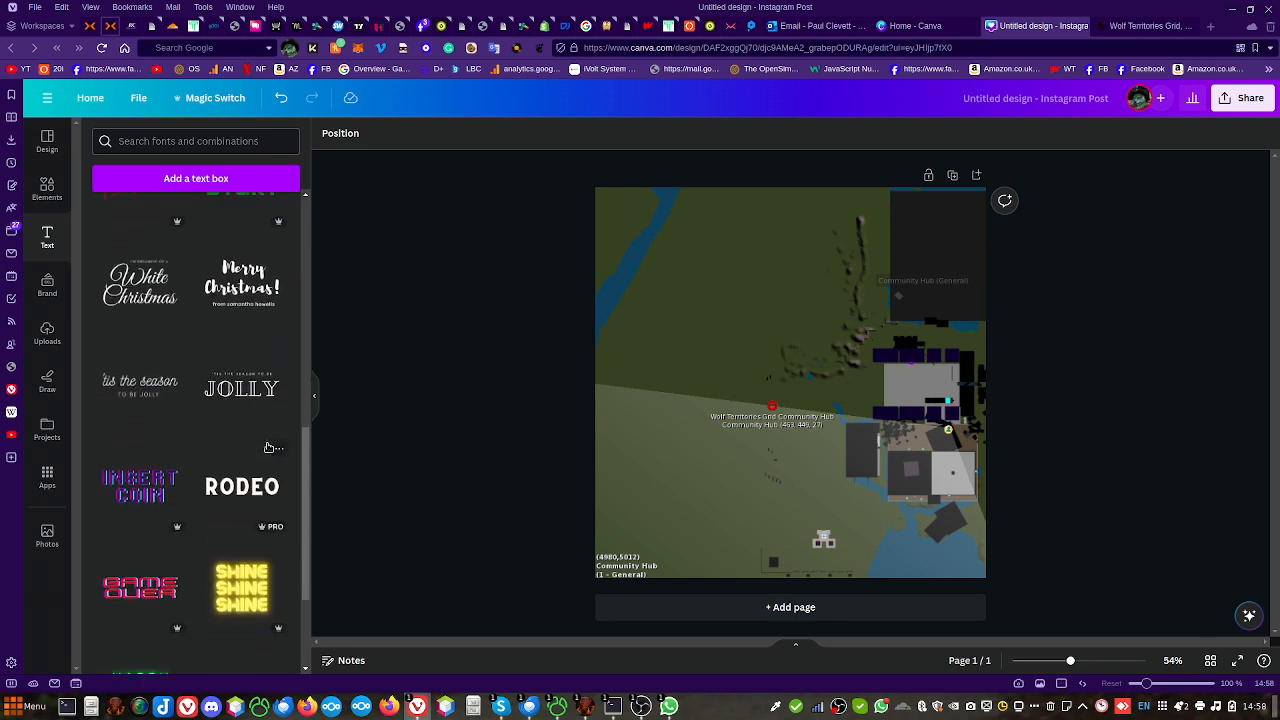
{"action": "scroll", "coordinate": [268, 447], "scroll_direction": "down", "scroll_amount": 3}
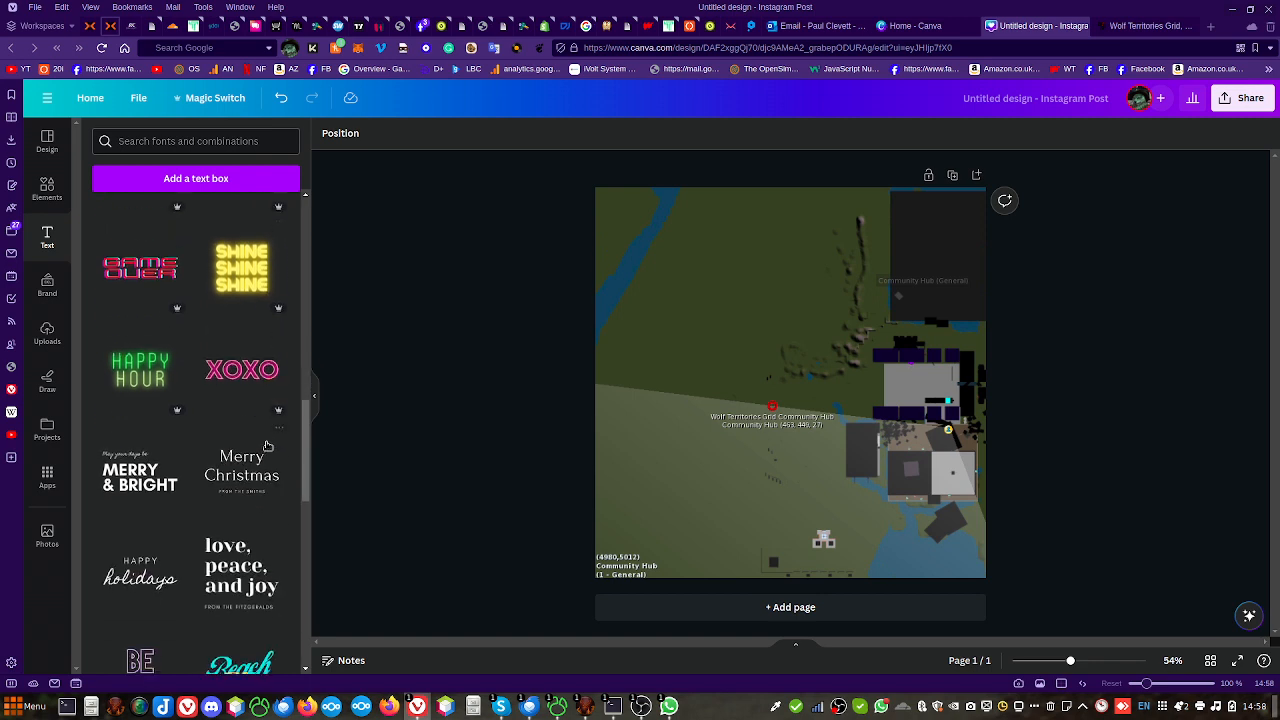
{"action": "left_click", "coordinate": [253, 466]}
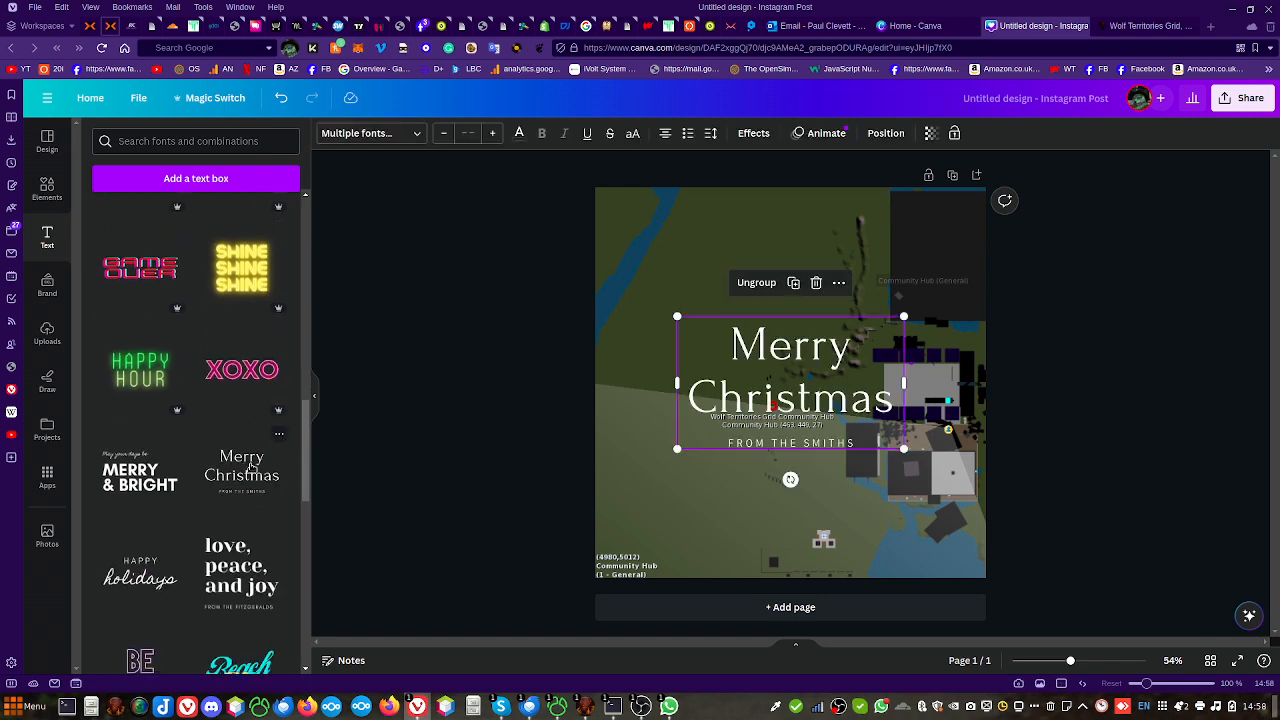
{"action": "left_click_drag", "start_coordinate": [724, 342], "coordinate": [681, 248]}
Replace the "Merry Christmas" heading with "Community Hub"
{"action": "double_click", "coordinate": [681, 248]}
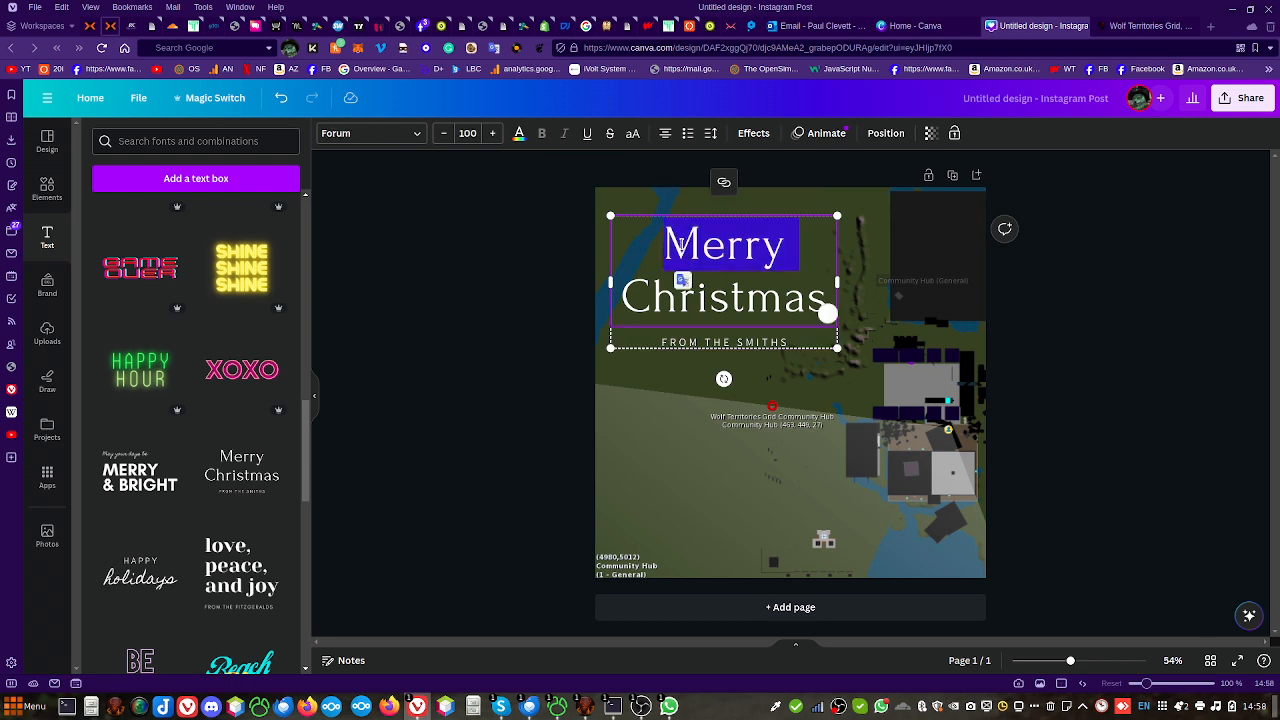
{"action": "type", "text": "Community"}
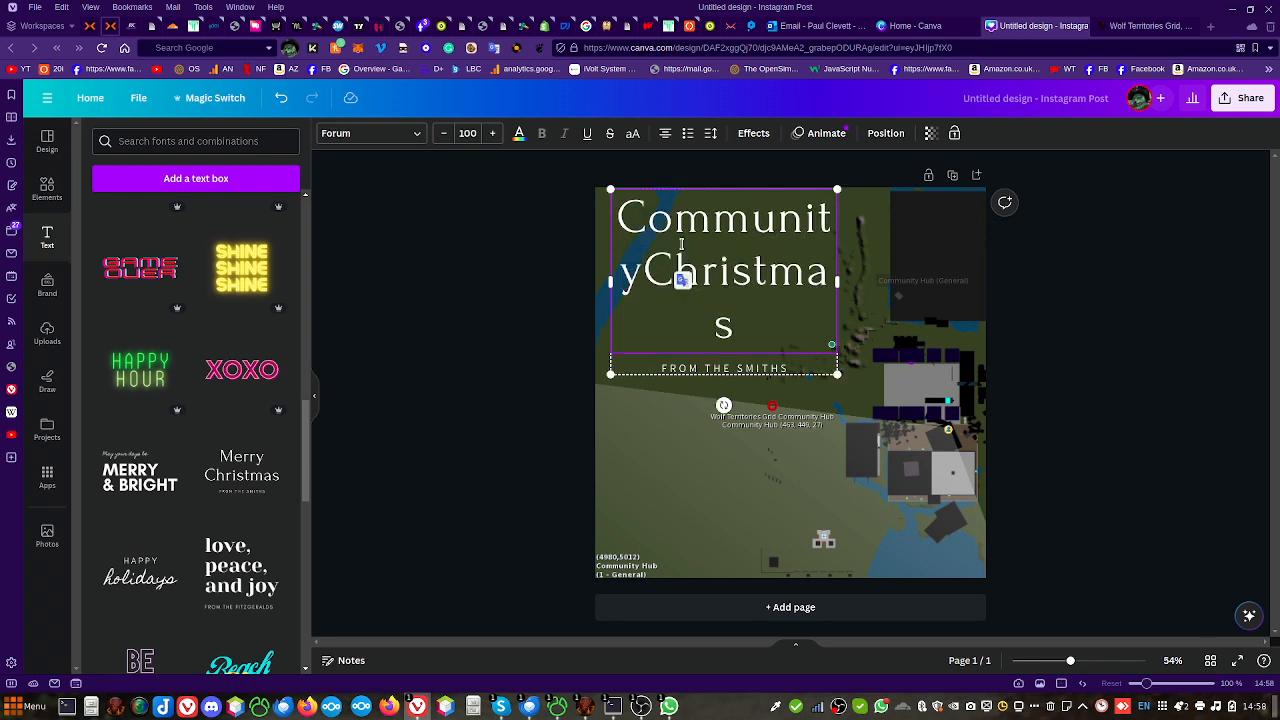
{"action": "key", "text": "ctrl+shift+Right"}
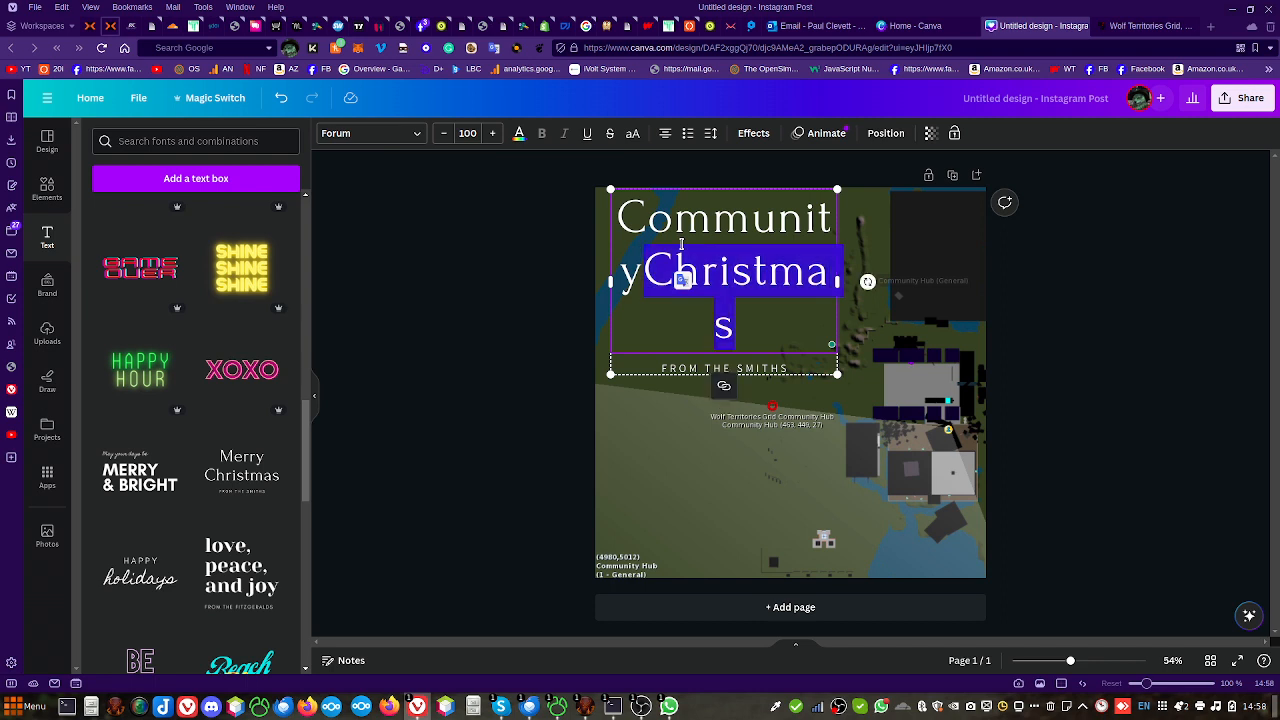
{"action": "type", "text": "Hub"}
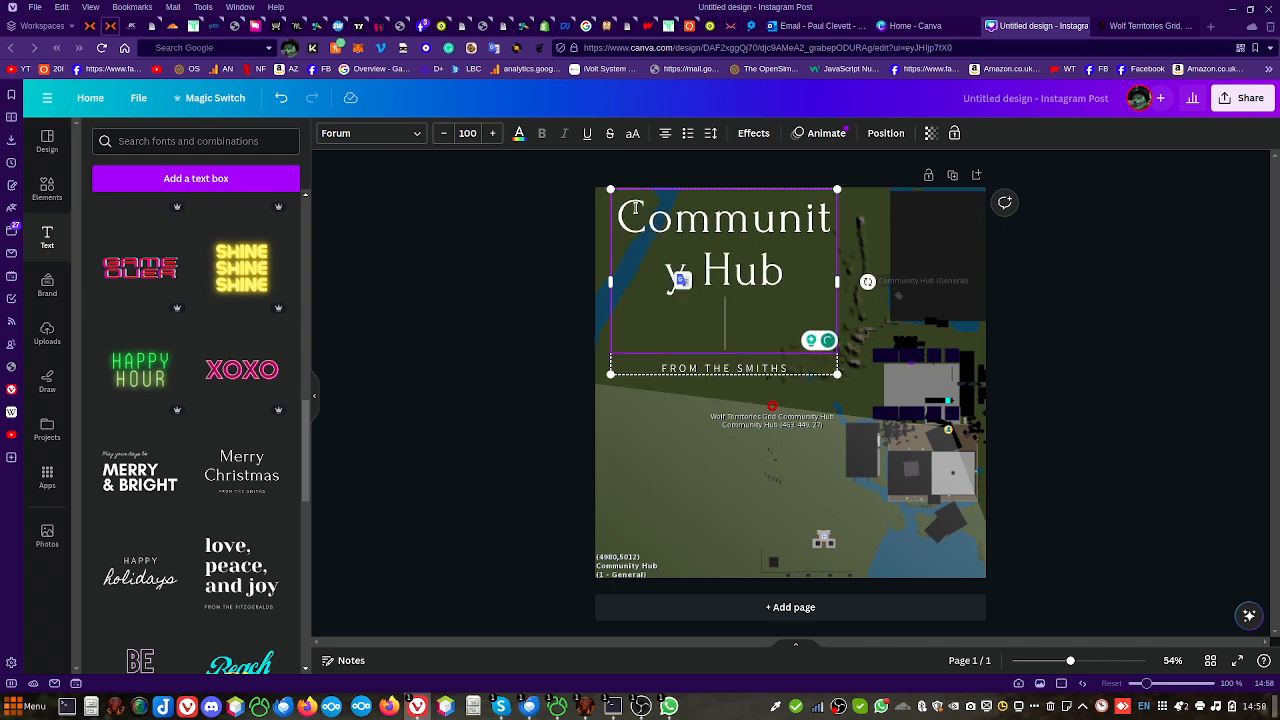
Replace the "From the Smiths" line under the heading with "WOLF GRID"
{"action": "double_click", "coordinate": [718, 370]}
{"action": "type", "text": "WO"}
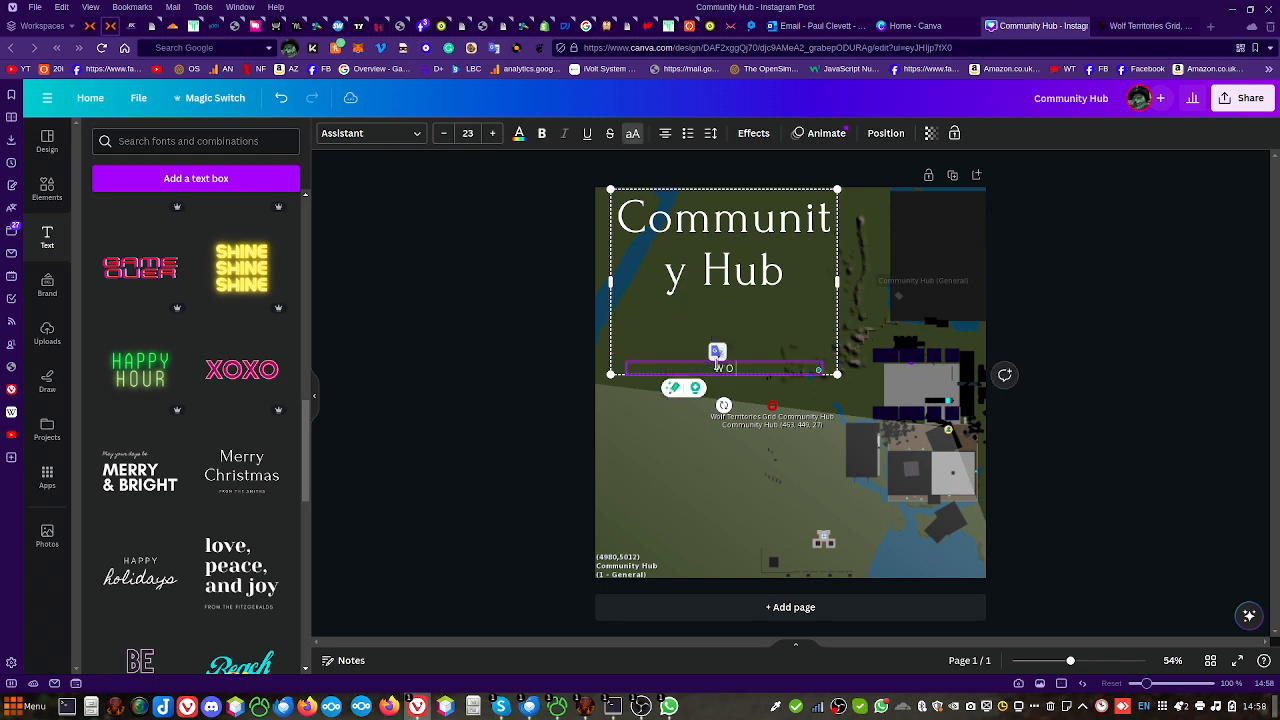
{"action": "type", "text": "LF GRID"}
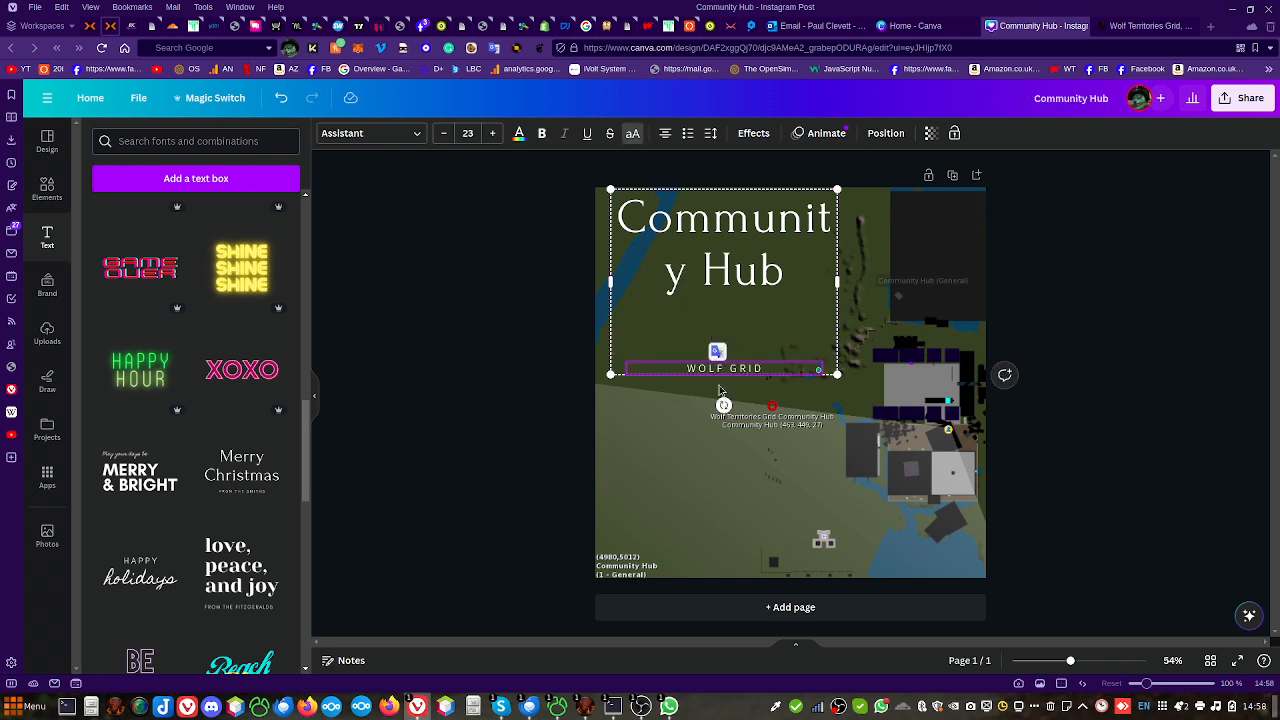
{"action": "left_click", "coordinate": [685, 400]}
{"action": "left_click", "coordinate": [713, 369]}
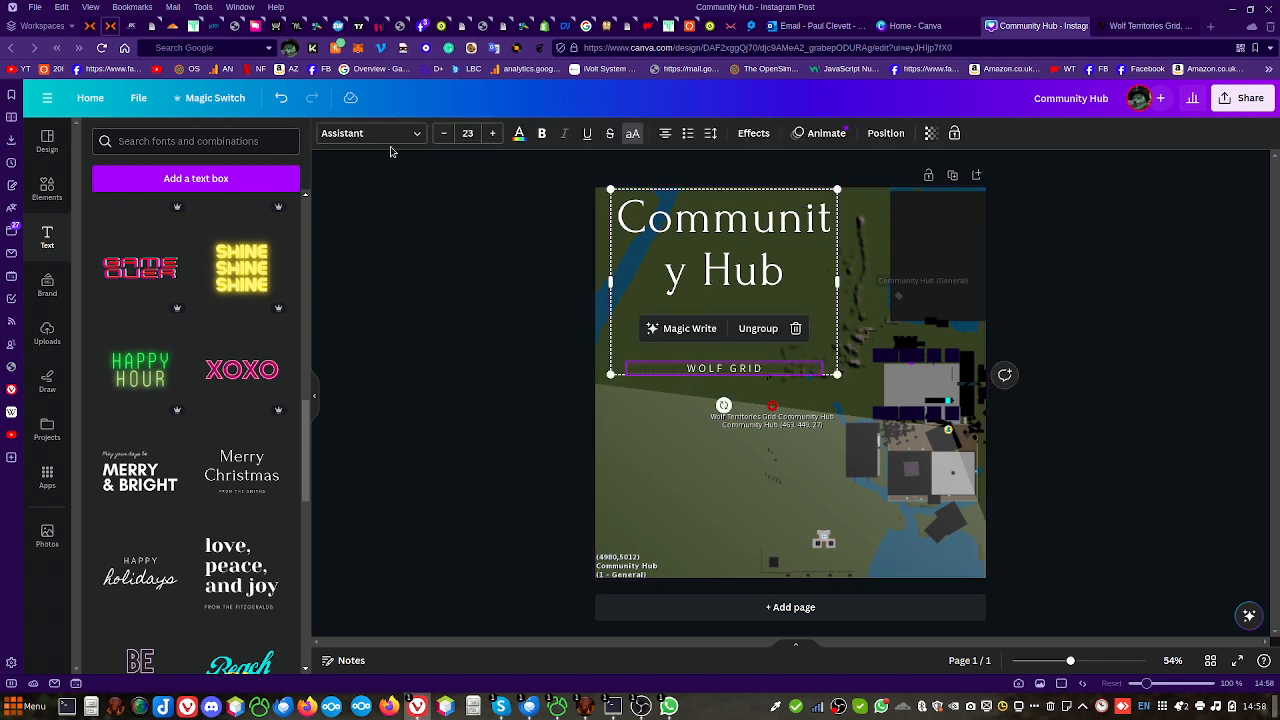
Reduce the font size of the whole "Community Hub" heading to 89
{"action": "left_click", "coordinate": [689, 271]}
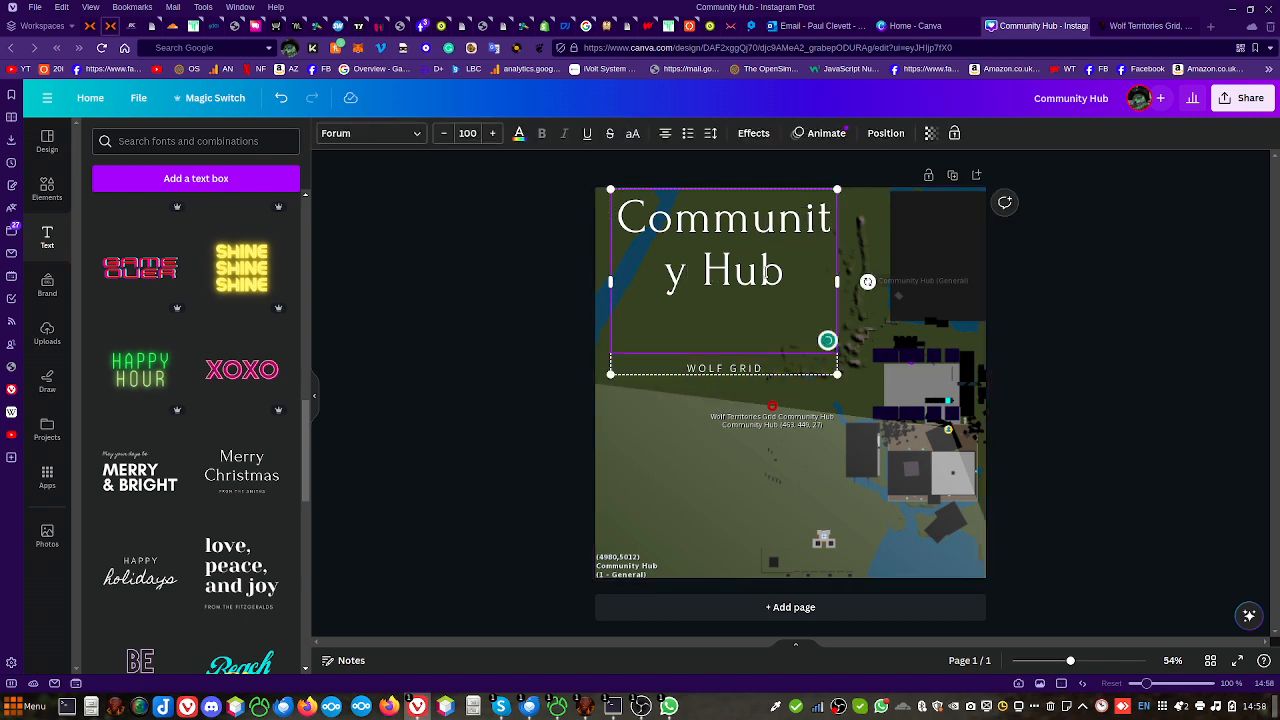
{"action": "left_click_drag", "start_coordinate": [786, 271], "coordinate": [585, 199]}
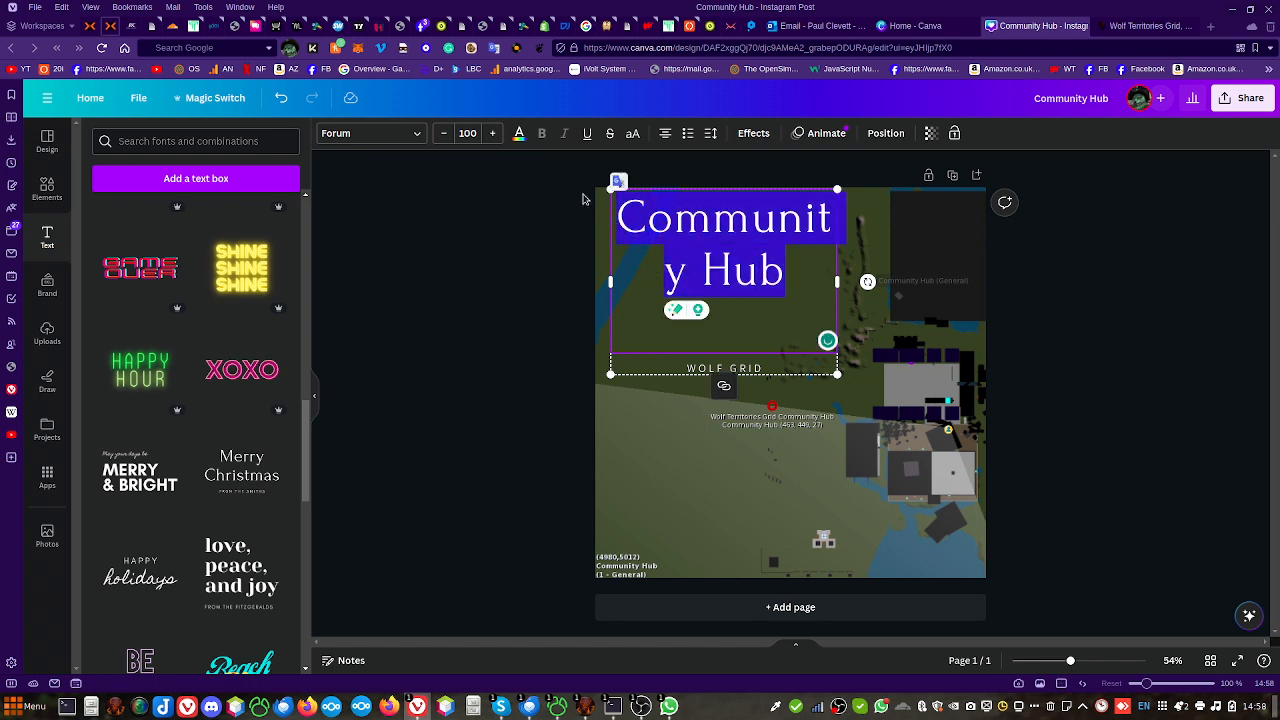
{"action": "left_click", "coordinate": [444, 133]}
{"action": "left_click", "coordinate": [444, 133]}
{"action": "left_click", "coordinate": [444, 133]}
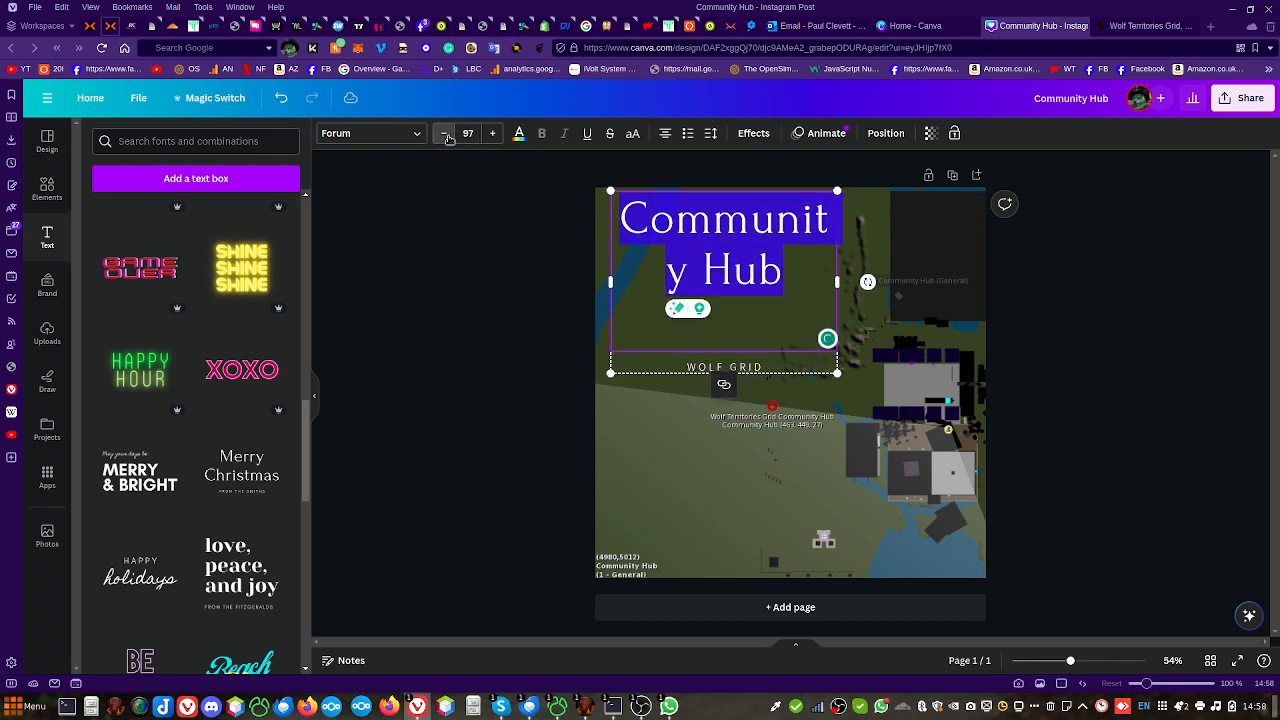
{"action": "left_click", "coordinate": [444, 133]}
{"action": "left_click", "coordinate": [444, 133]}
{"action": "left_click", "coordinate": [444, 133]}
{"action": "left_click", "coordinate": [444, 133]}
{"action": "left_click", "coordinate": [444, 133]}
{"action": "left_click", "coordinate": [444, 133]}
{"action": "left_click", "coordinate": [444, 133]}
{"action": "left_click", "coordinate": [444, 133]}
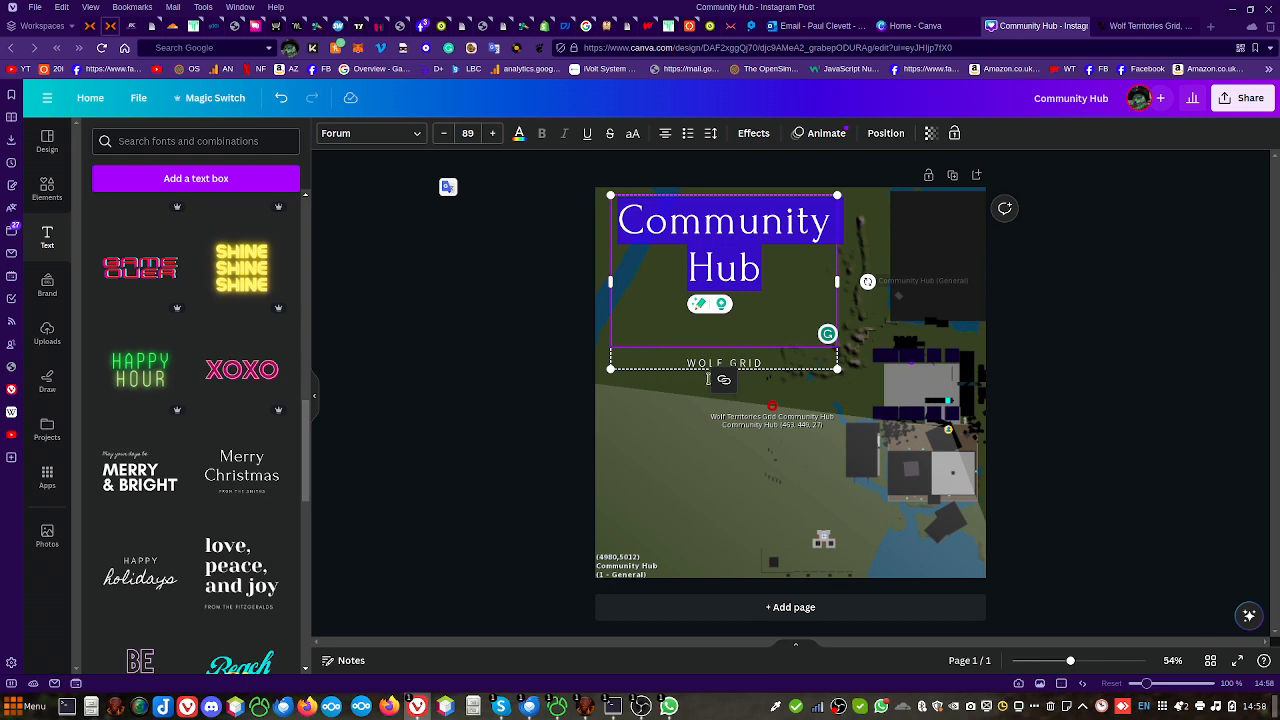
Shift the title group slightly down the page and remove the blank line after "Hub"
{"action": "left_click", "coordinate": [716, 438]}
{"action": "left_click_drag", "start_coordinate": [717, 287], "coordinate": [716, 329]}
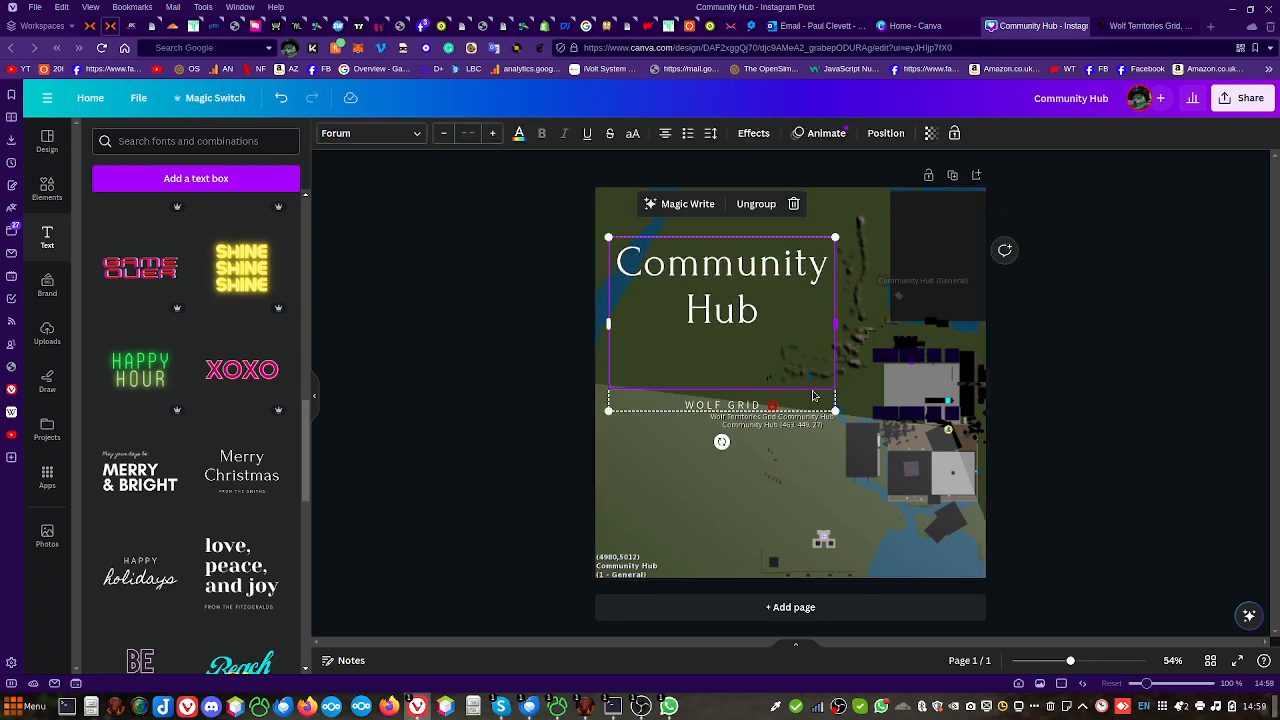
{"action": "double_click", "coordinate": [770, 376]}
{"action": "key", "text": "BackSpace"}
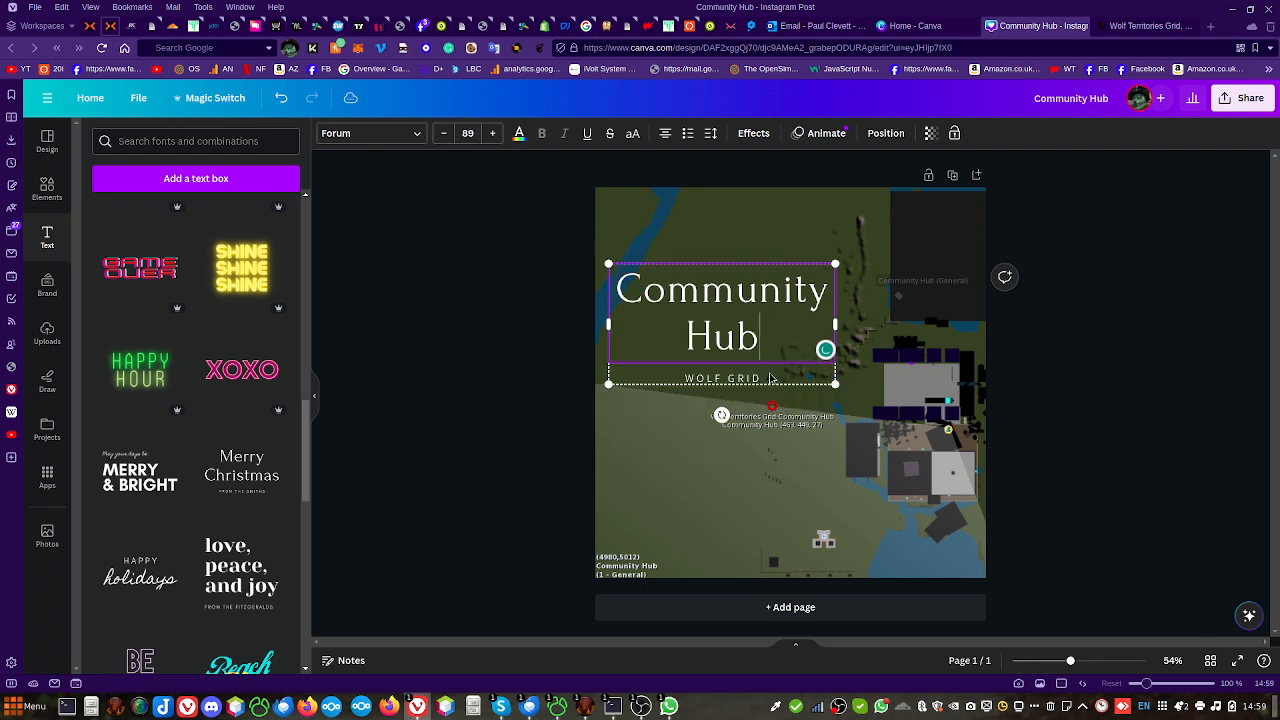
Reposition the title group near the page's upper-left corner and delete a trial duplicate placed lower on the map
{"action": "left_click", "coordinate": [753, 476]}
{"action": "left_click", "coordinate": [743, 374]}
{"action": "left_click_drag", "start_coordinate": [743, 374], "coordinate": [766, 530]}
{"action": "key", "text": "ctrl+d"}
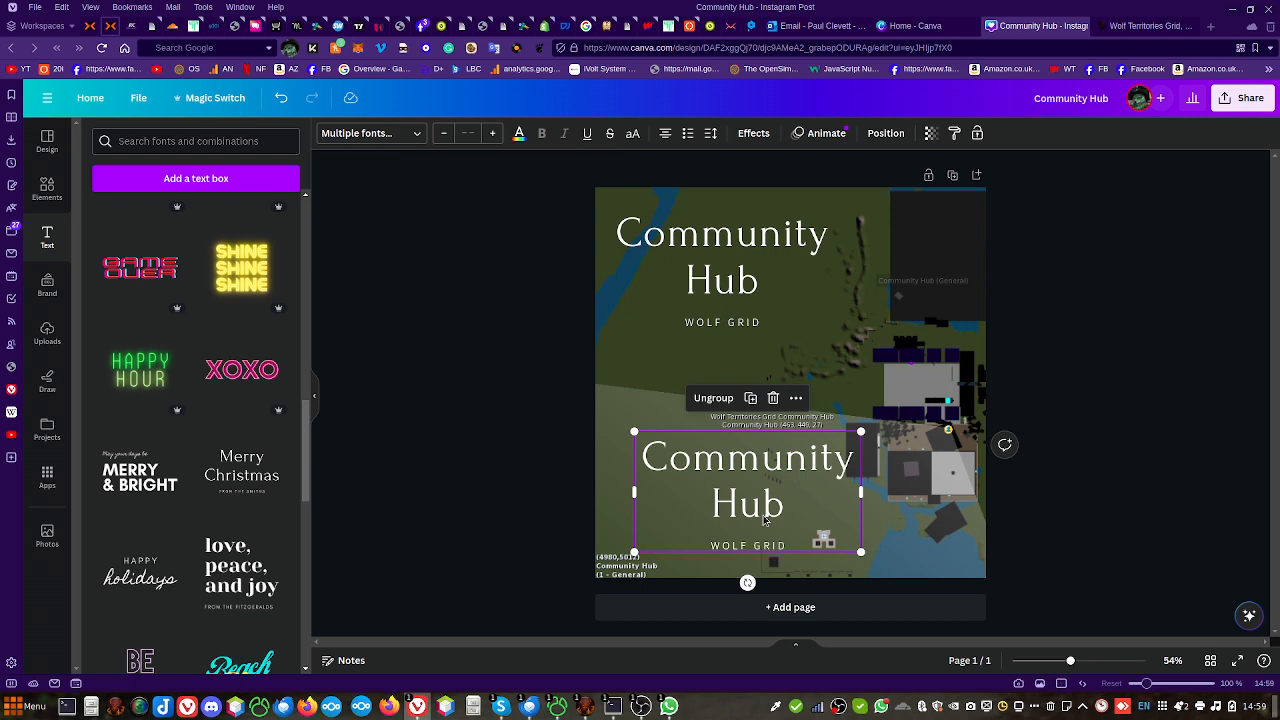
{"action": "key", "text": "Delete"}
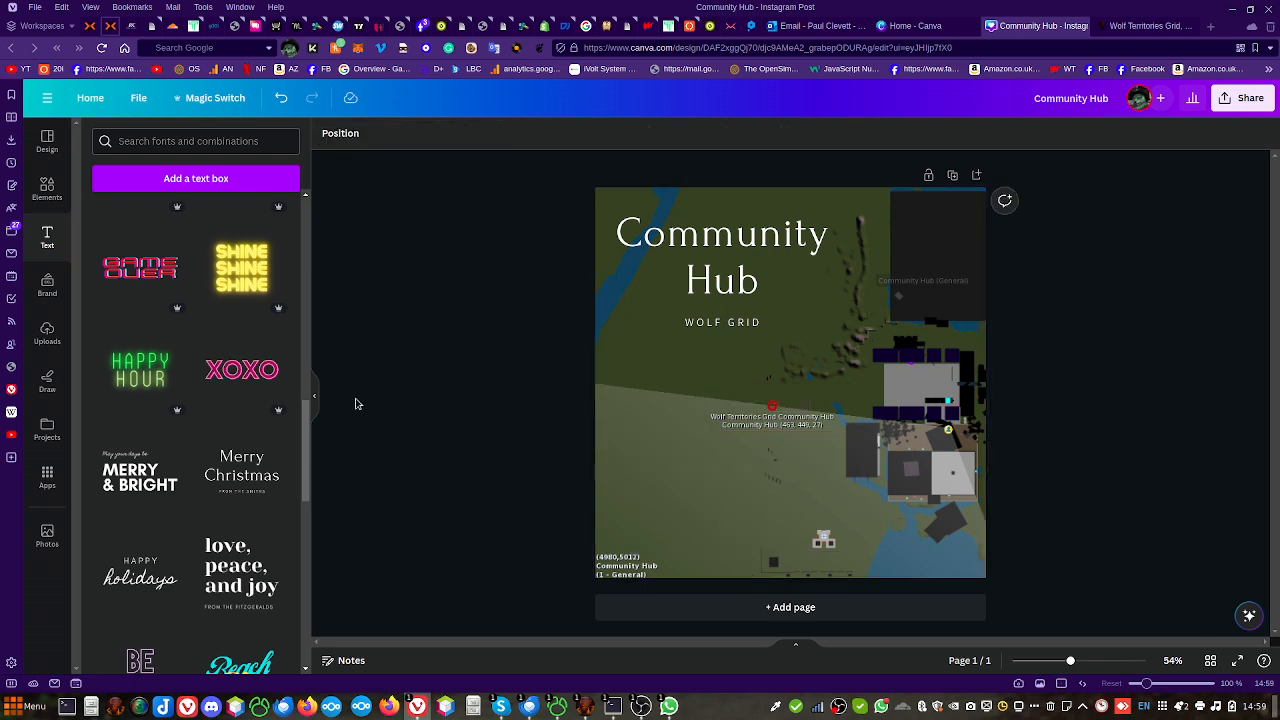
Add a subheading text to the page that reads "Theatre"
{"action": "scroll", "coordinate": [264, 225], "scroll_direction": "up", "scroll_amount": 10}
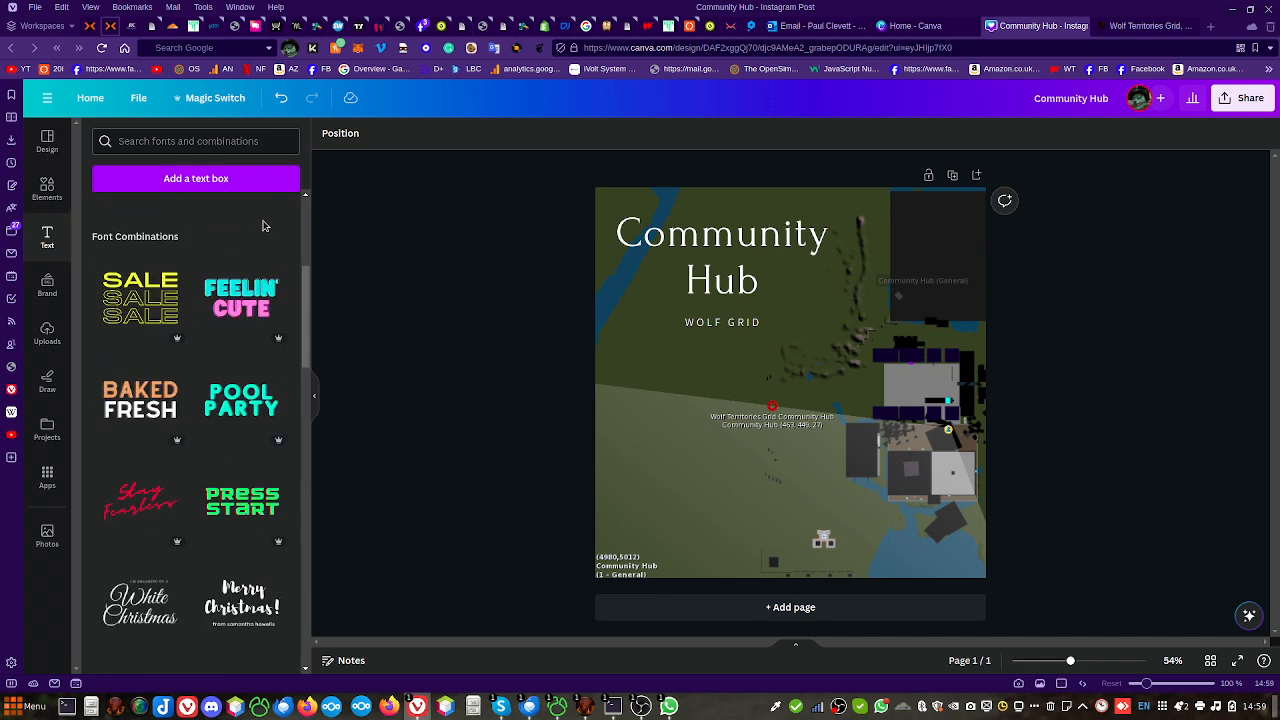
{"action": "left_click", "coordinate": [236, 344]}
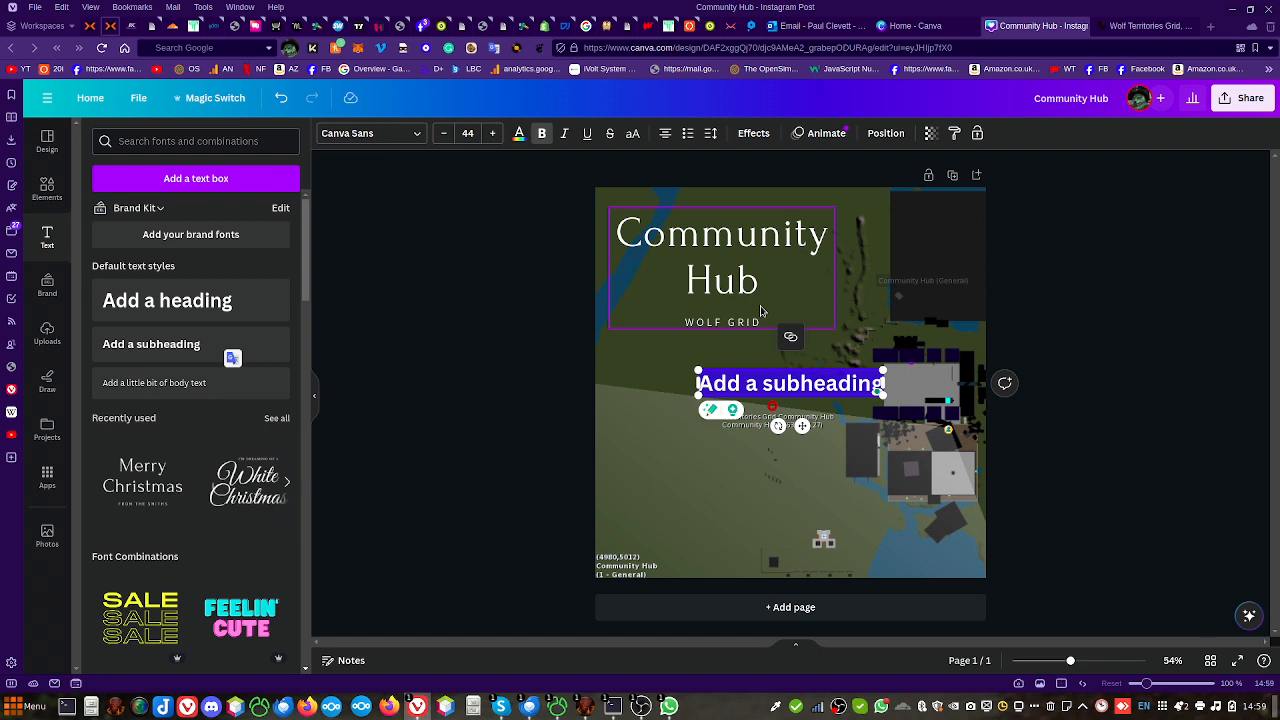
{"action": "type", "text": "Thra"}
{"action": "key", "text": "BackSpace"}
{"action": "key", "text": "BackSpace"}
{"action": "key", "text": "BackSpace"}
{"action": "key", "text": "BackSpace"}
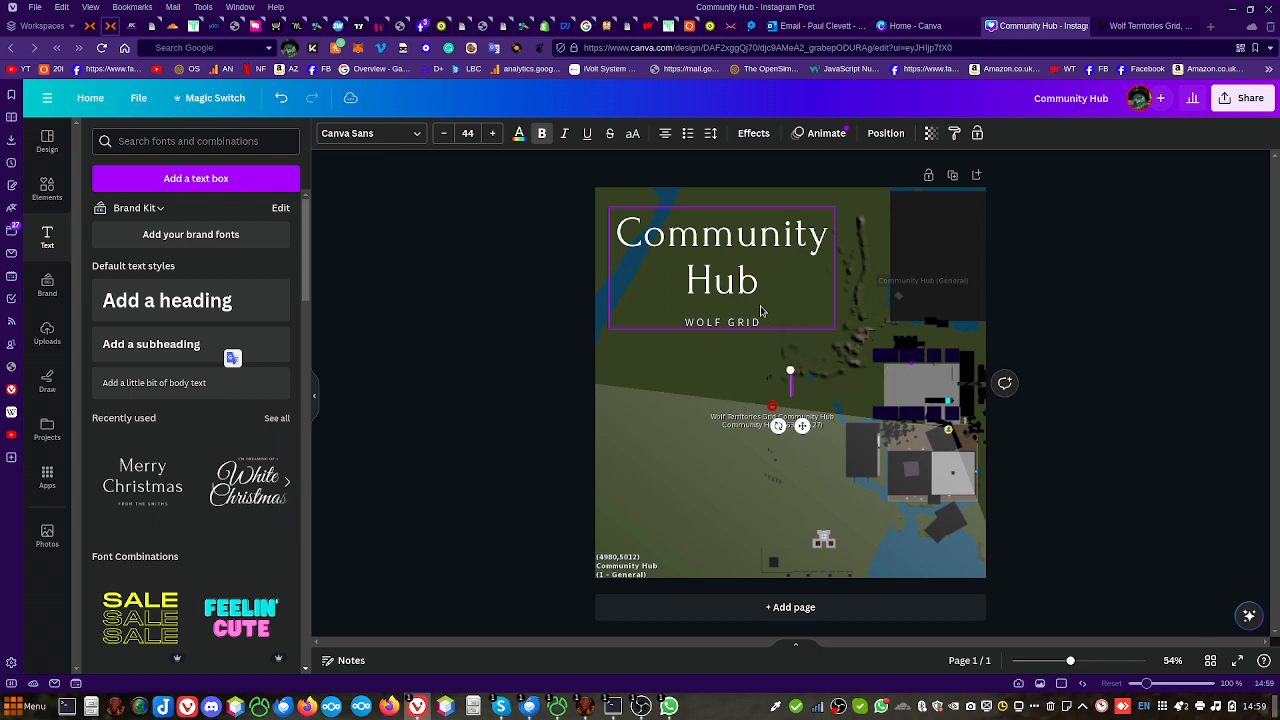
{"action": "type", "text": "Theatre"}
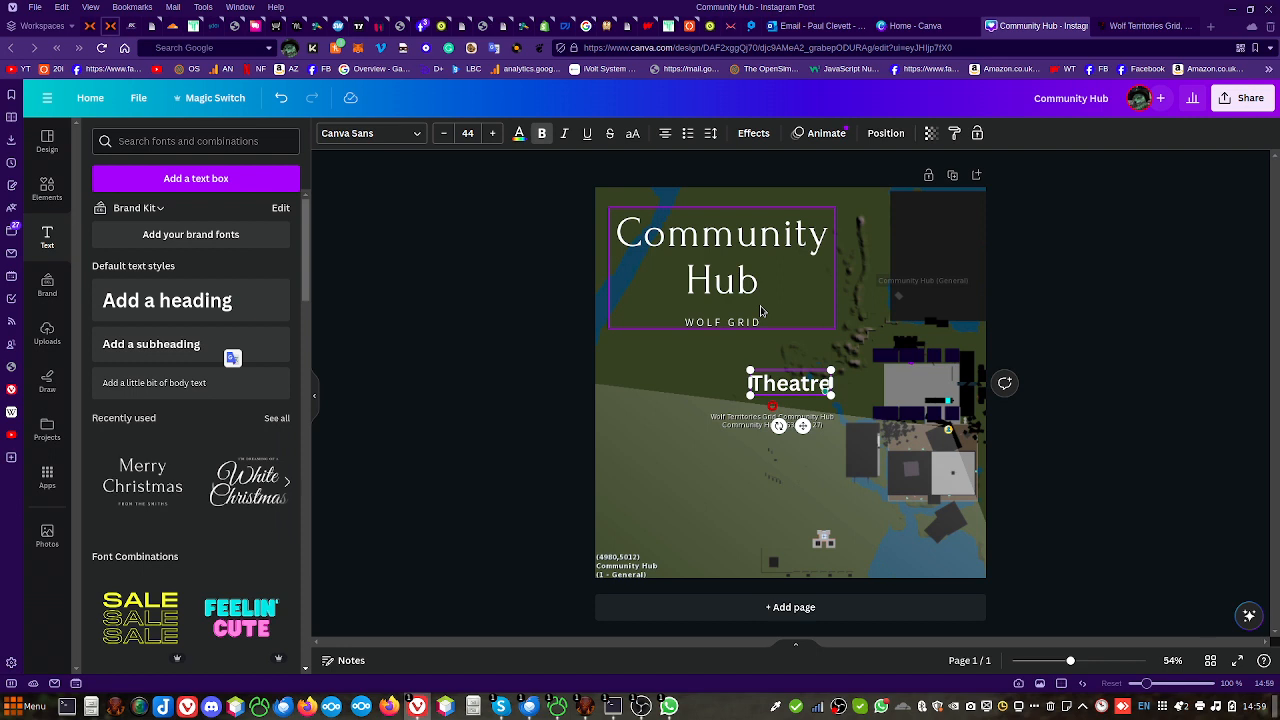
Place the "Theatre" label over the large building on the map's right side and add a copy below it reading "Forest Exhibition Hall"
{"action": "left_click", "coordinate": [684, 451]}
{"action": "left_click_drag", "start_coordinate": [786, 381], "coordinate": [916, 485]}
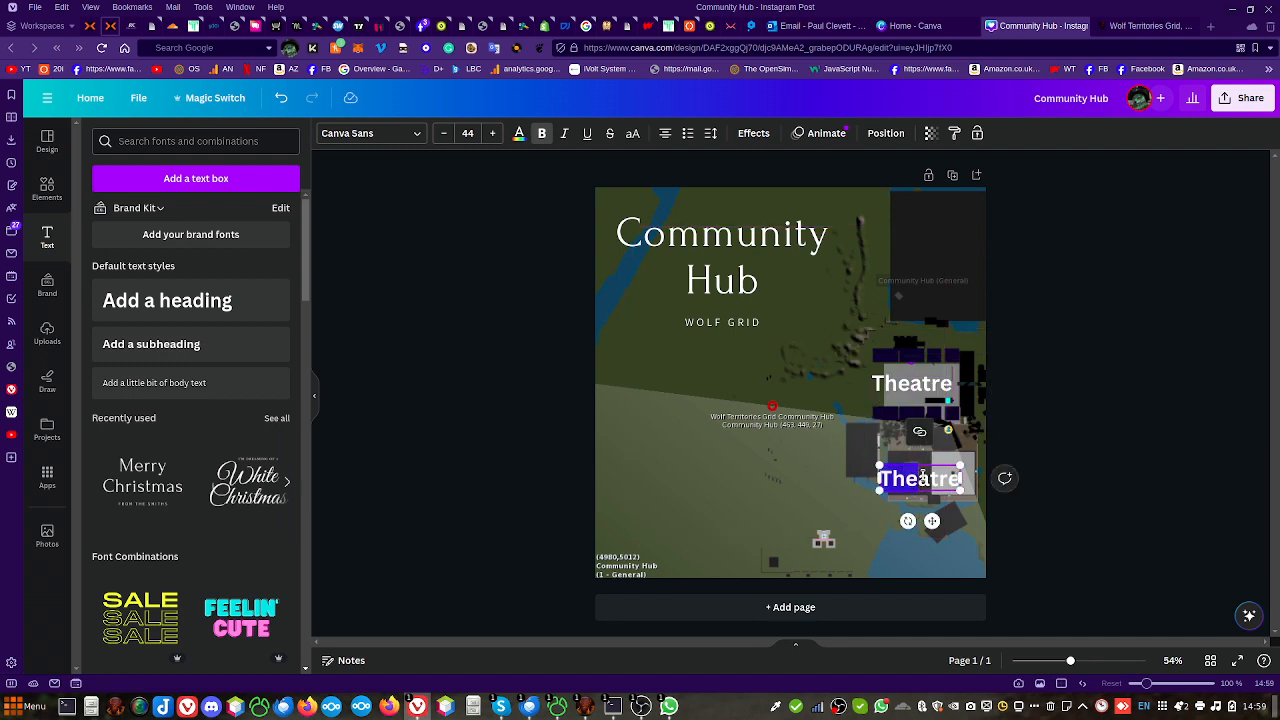
{"action": "type", "text": "Forest"}
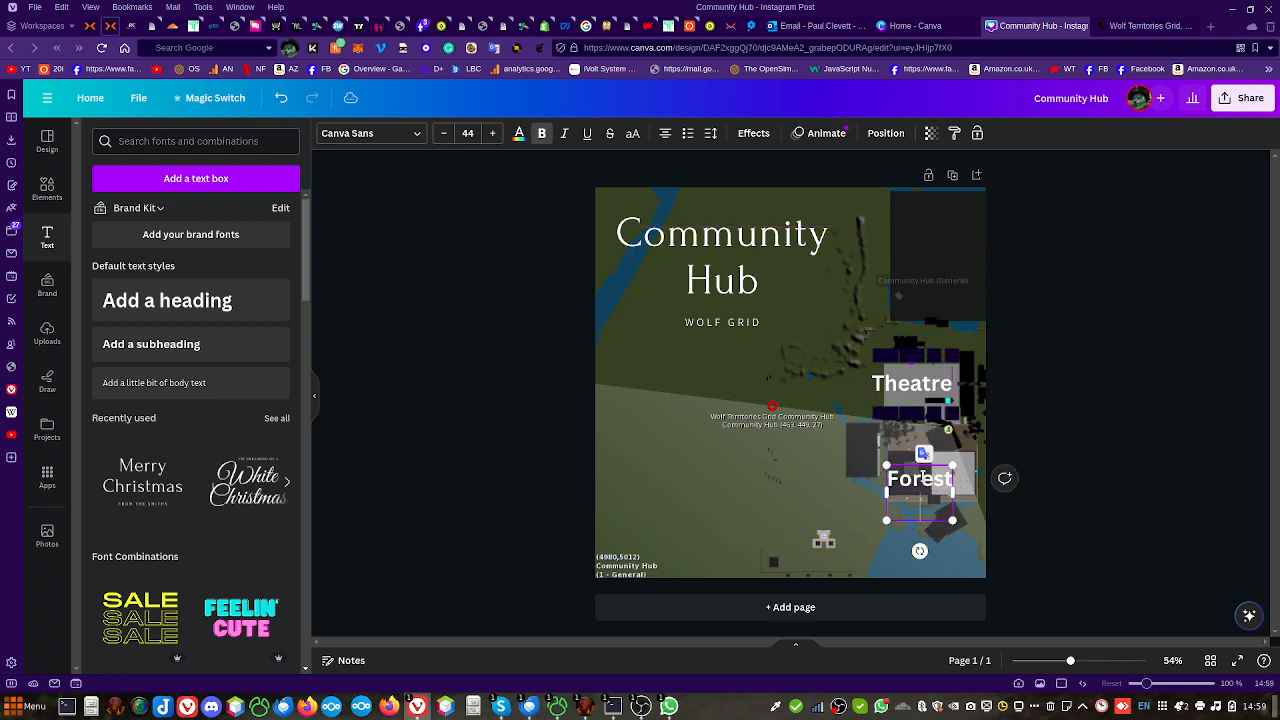
{"action": "type", "text": " Exhibition"}
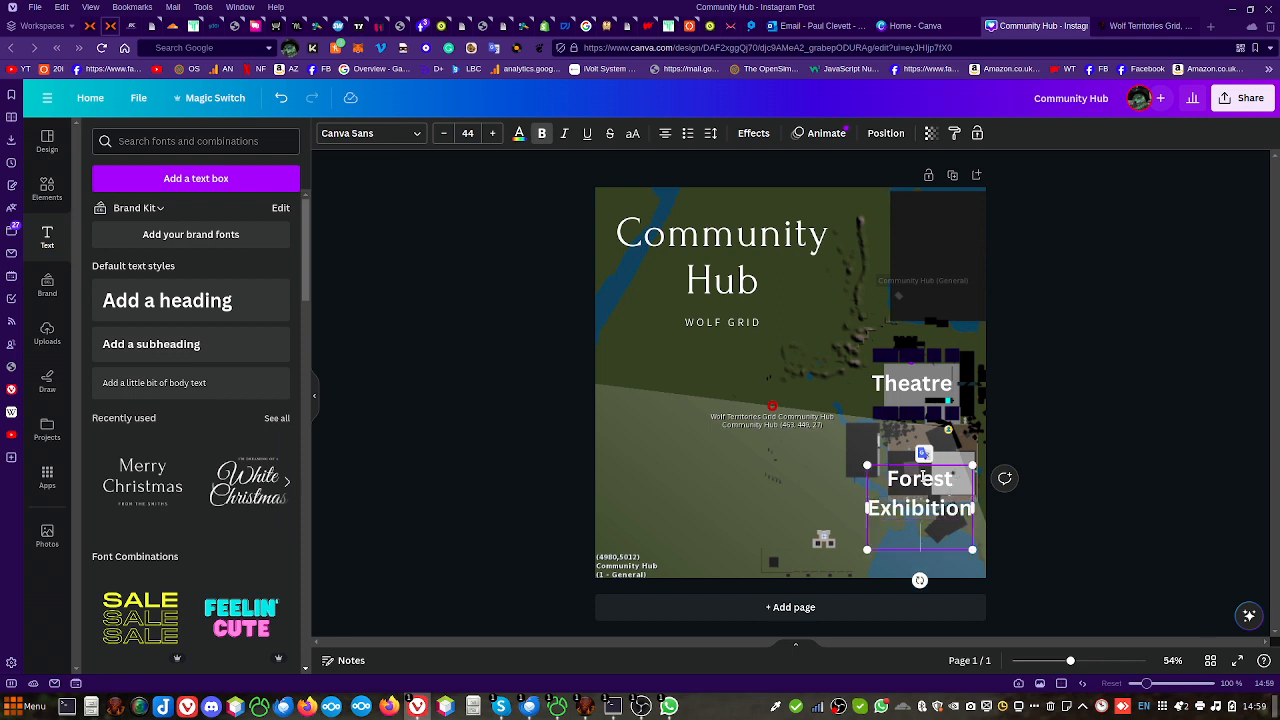
{"action": "type", "text": " Hall"}
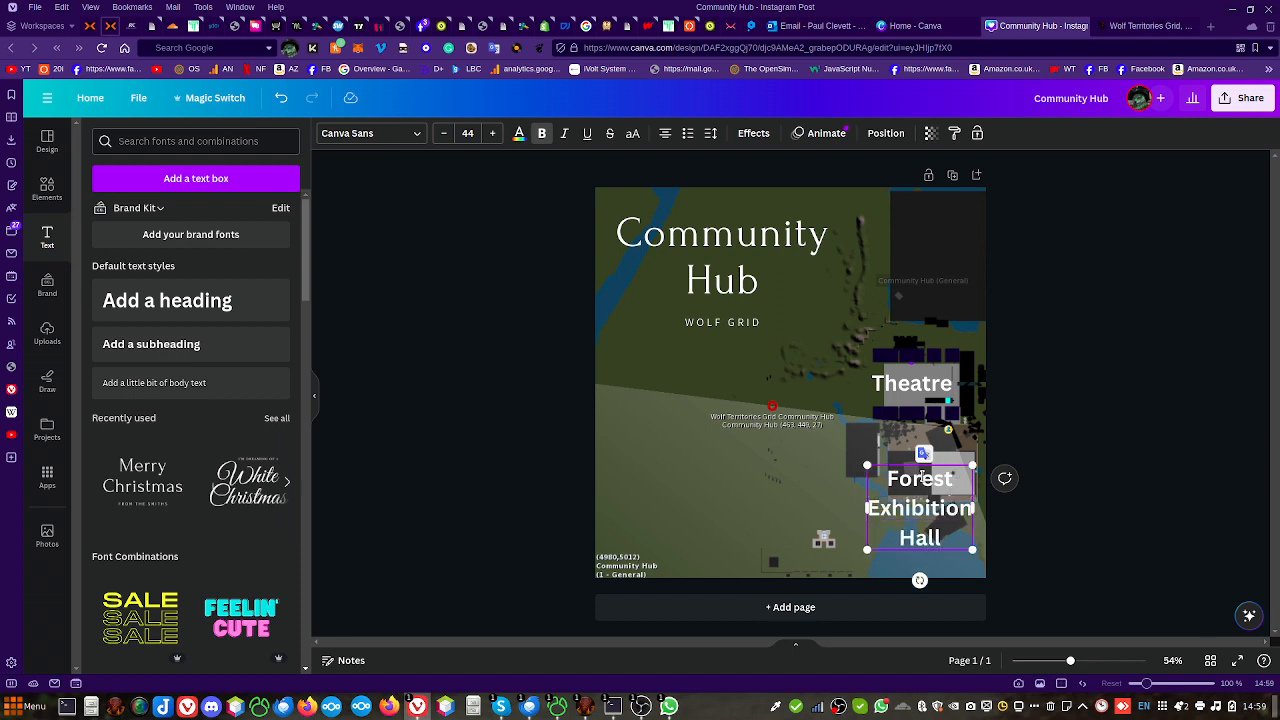
{"action": "left_click", "coordinate": [661, 543]}
Recolour the "Theatre" and "Forest Exhibition Hall" labels together with the light peach from the Brand Kit palette
{"action": "left_click", "coordinate": [930, 516]}
{"action": "left_click", "coordinate": [924, 392], "text": "shift"}
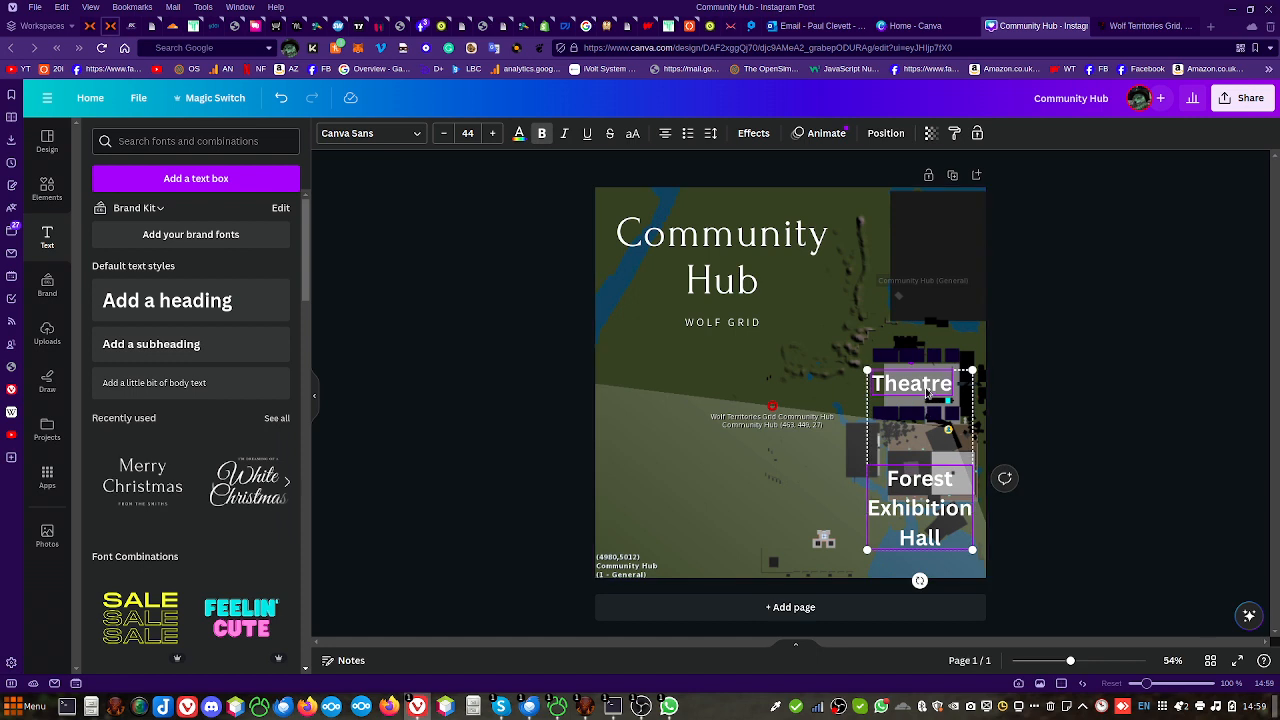
{"action": "left_click", "coordinate": [518, 135]}
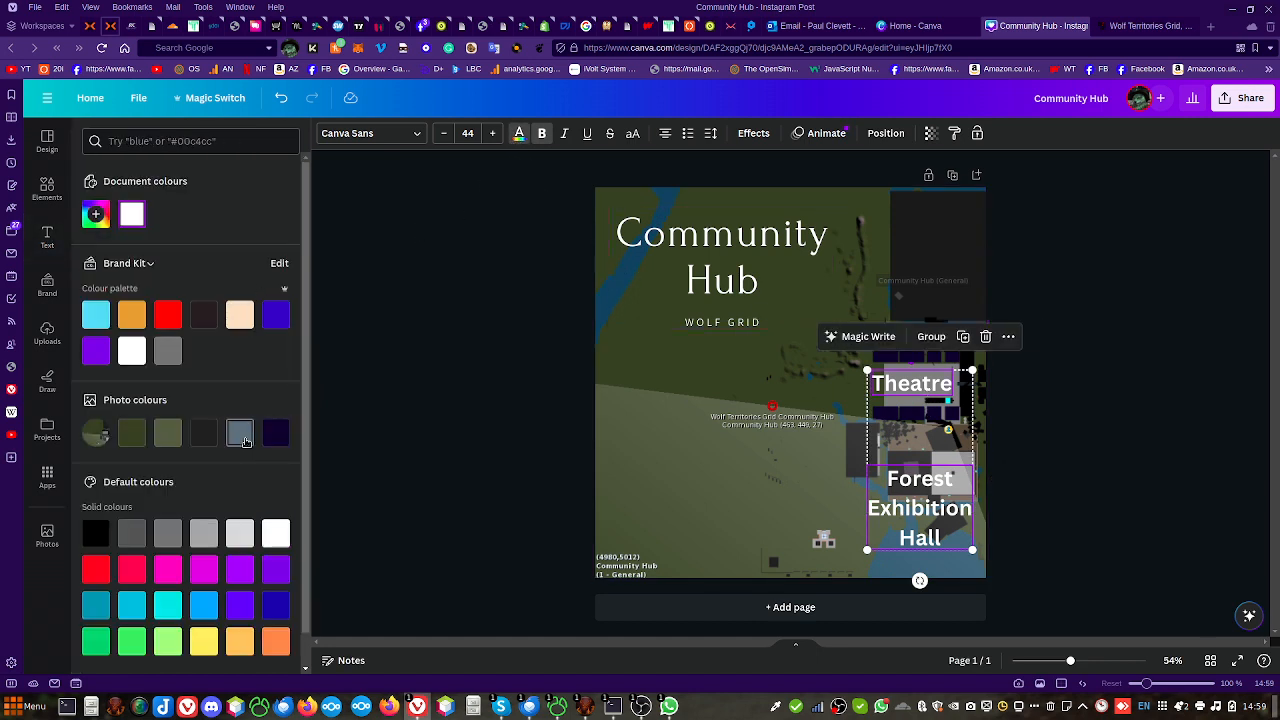
{"action": "left_click", "coordinate": [242, 436]}
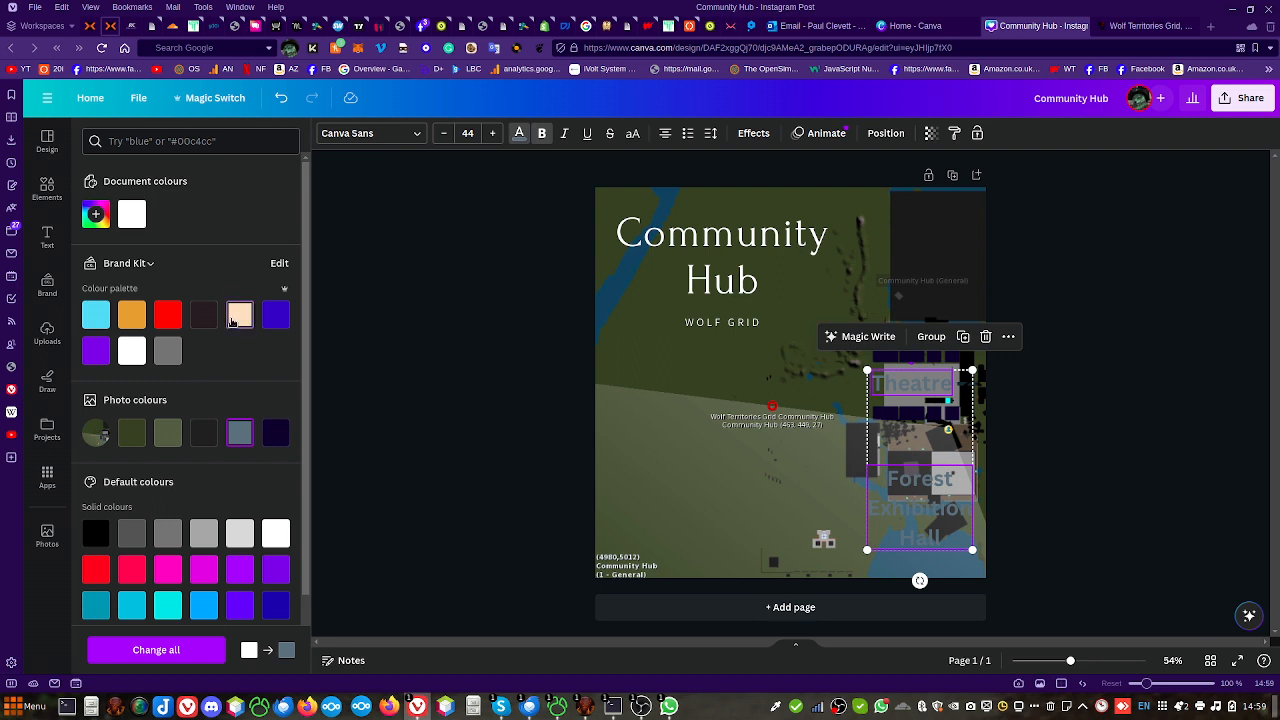
{"action": "left_click", "coordinate": [232, 320]}
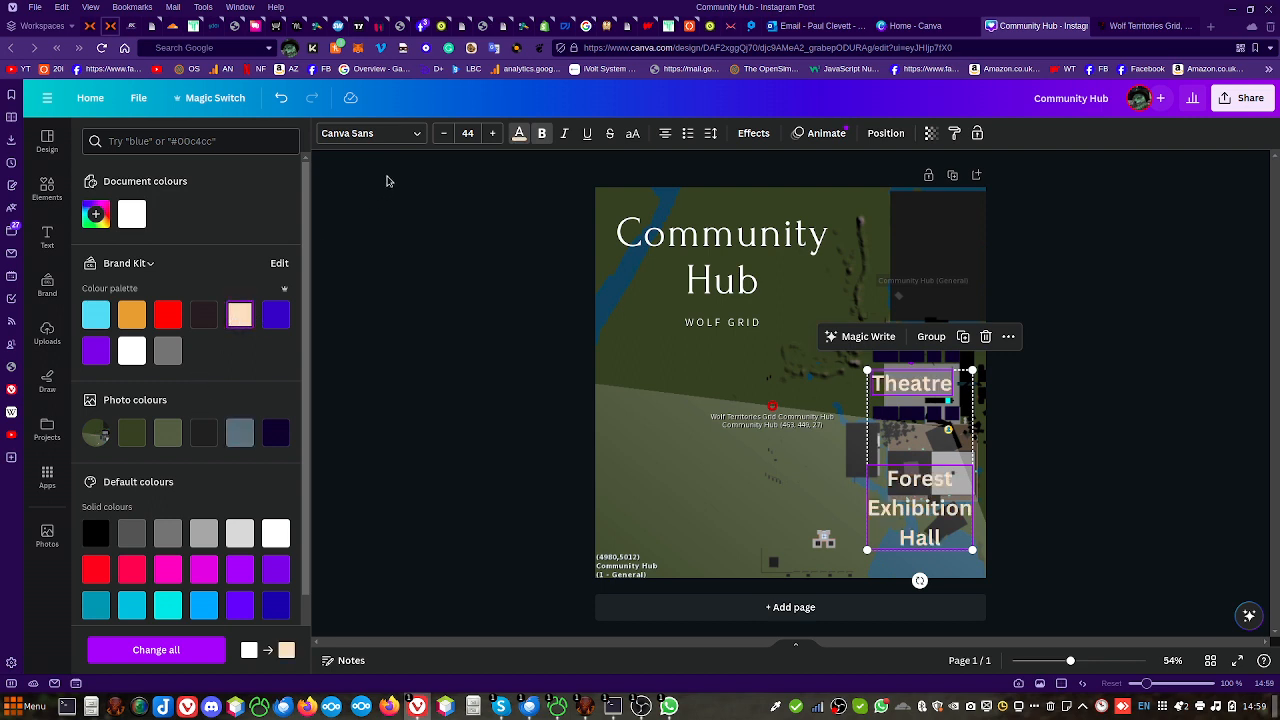
Change the font of both location labels and the "Community Hub" heading to Blackriver Bold
{"action": "left_click", "coordinate": [414, 136]}
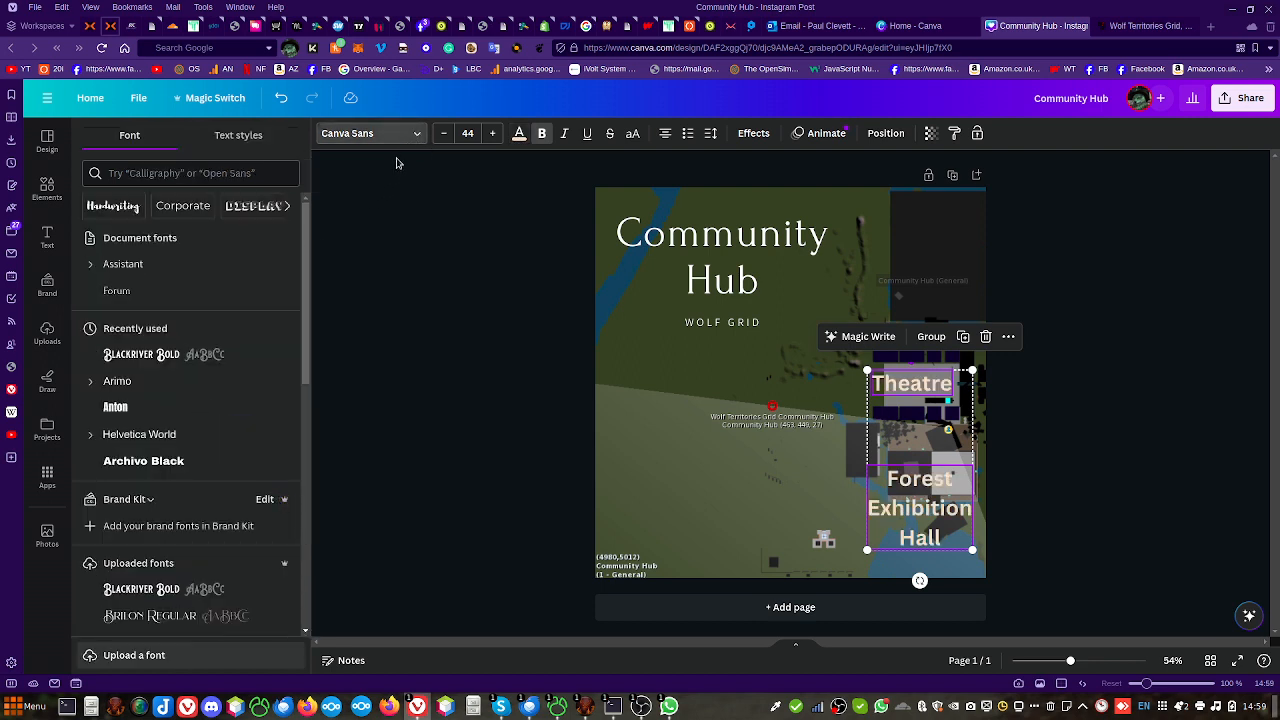
{"action": "left_click", "coordinate": [155, 416]}
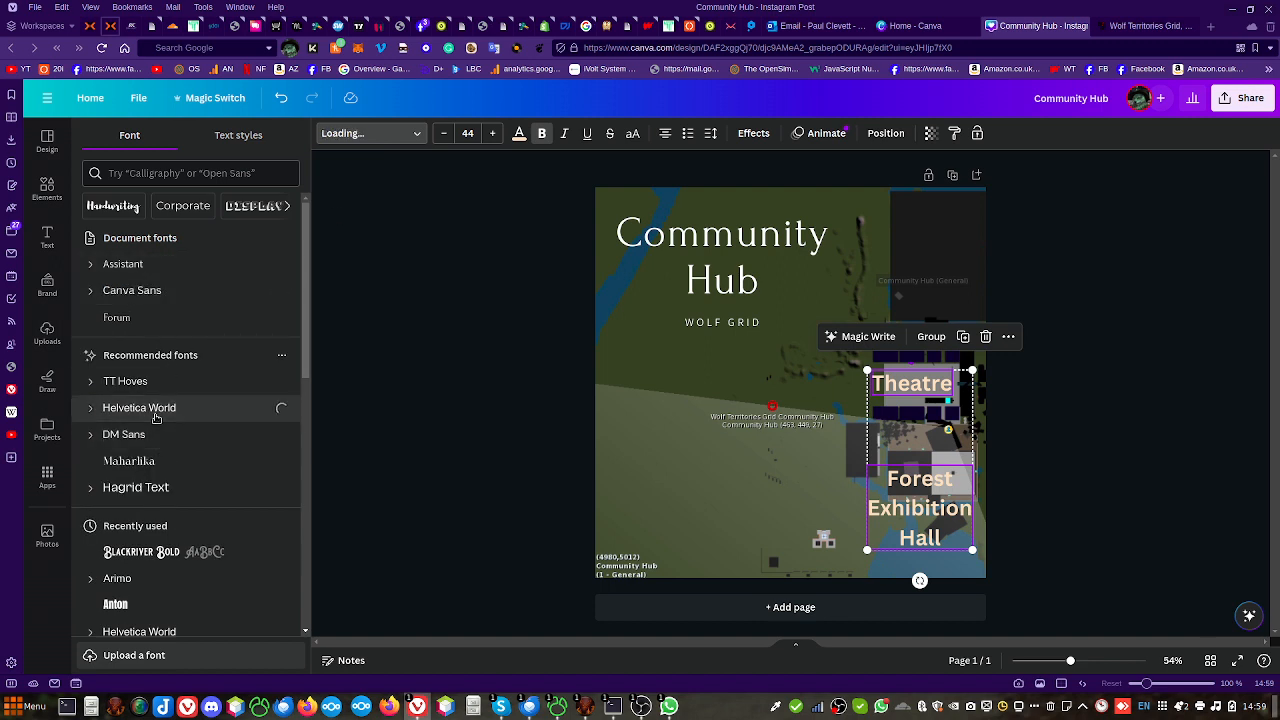
{"action": "left_click", "coordinate": [155, 551]}
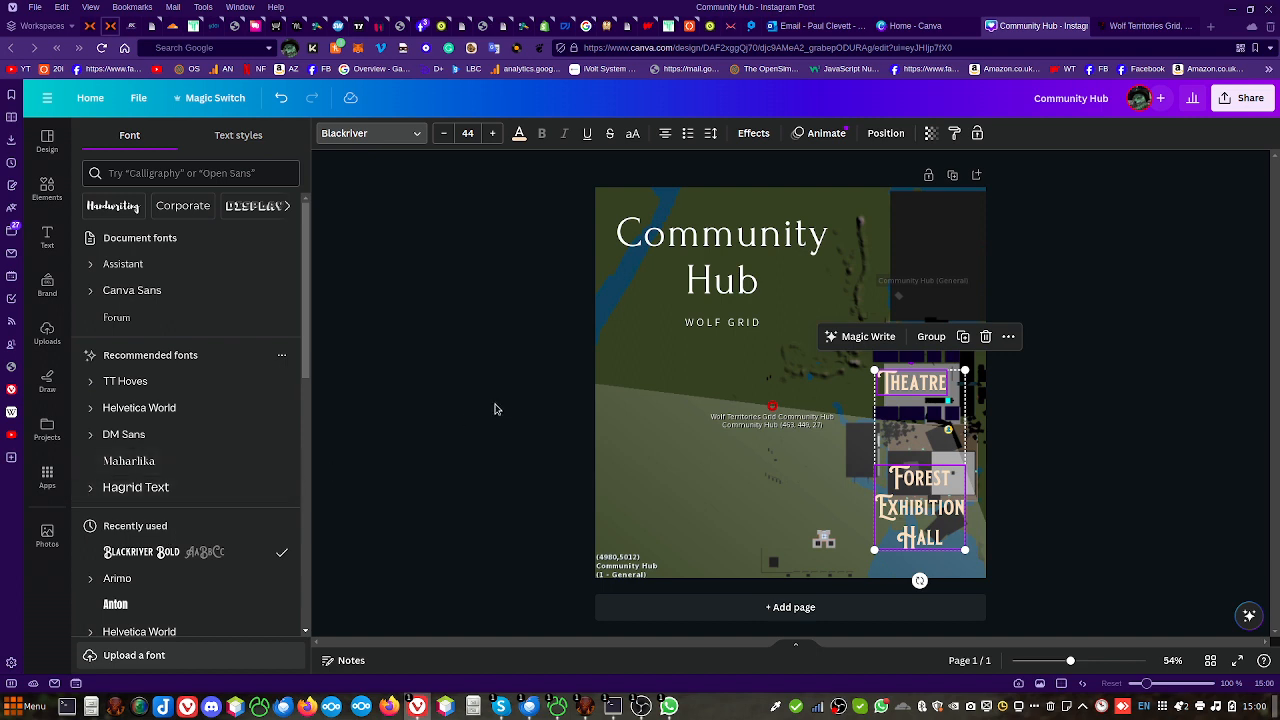
{"action": "left_click", "coordinate": [730, 298]}
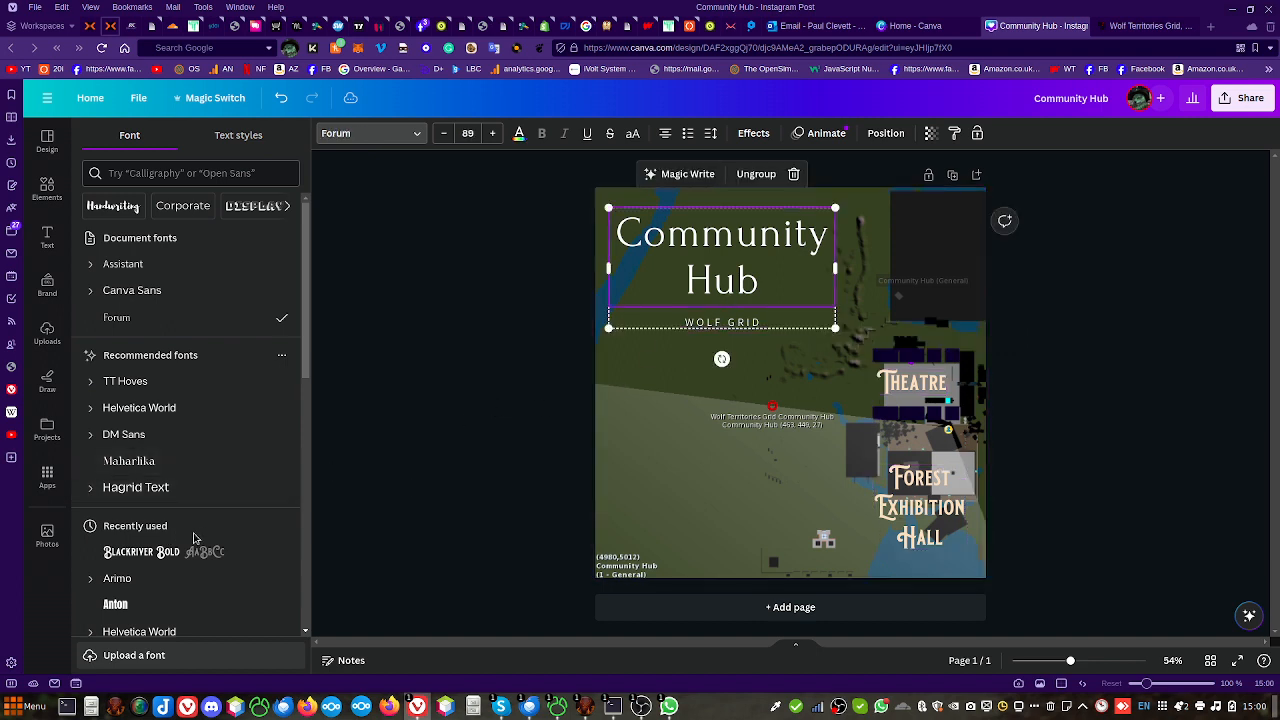
{"action": "left_click", "coordinate": [167, 552]}
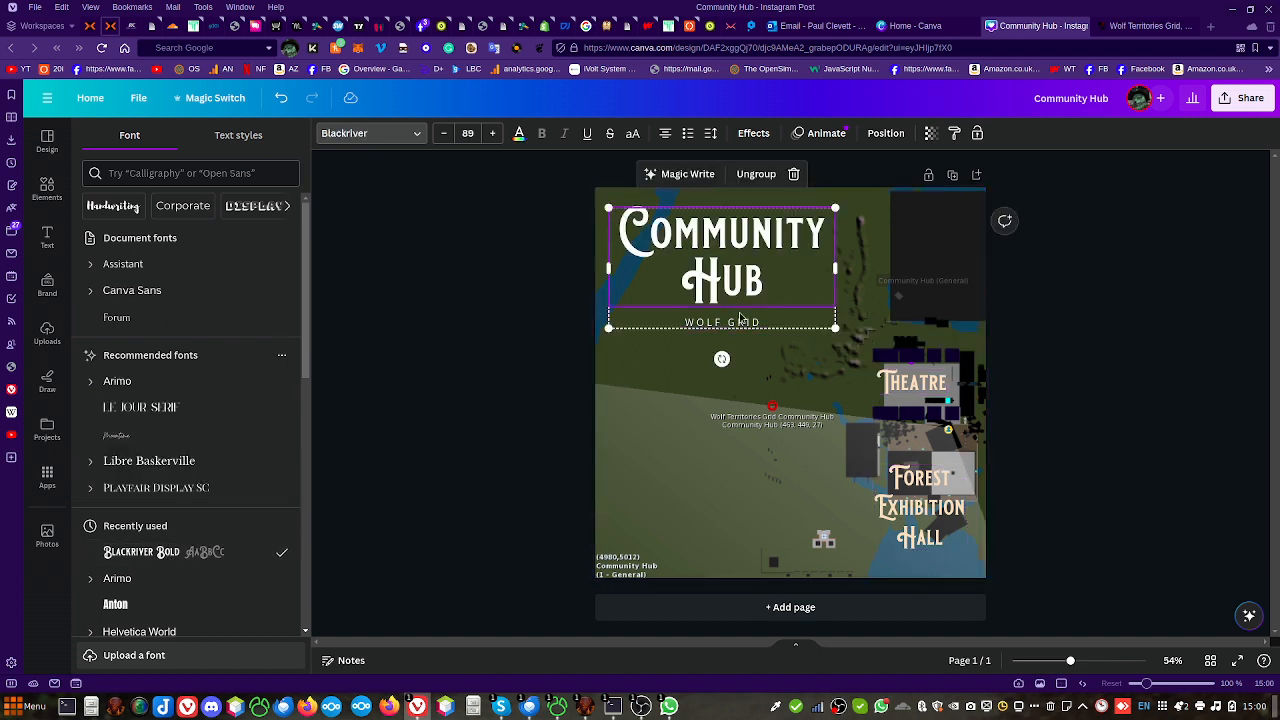
Give the "Community Hub" heading an Outline effect in the orange from the colour palette
{"action": "left_click", "coordinate": [753, 133]}
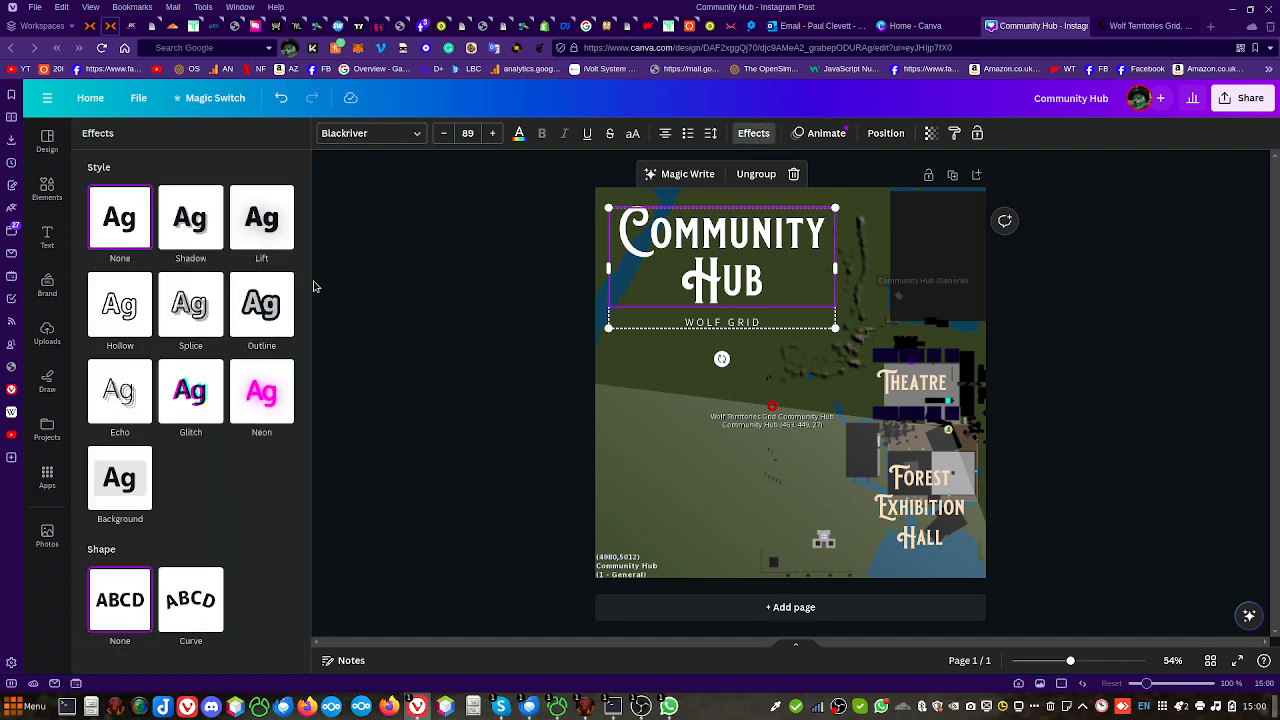
{"action": "left_click", "coordinate": [275, 300]}
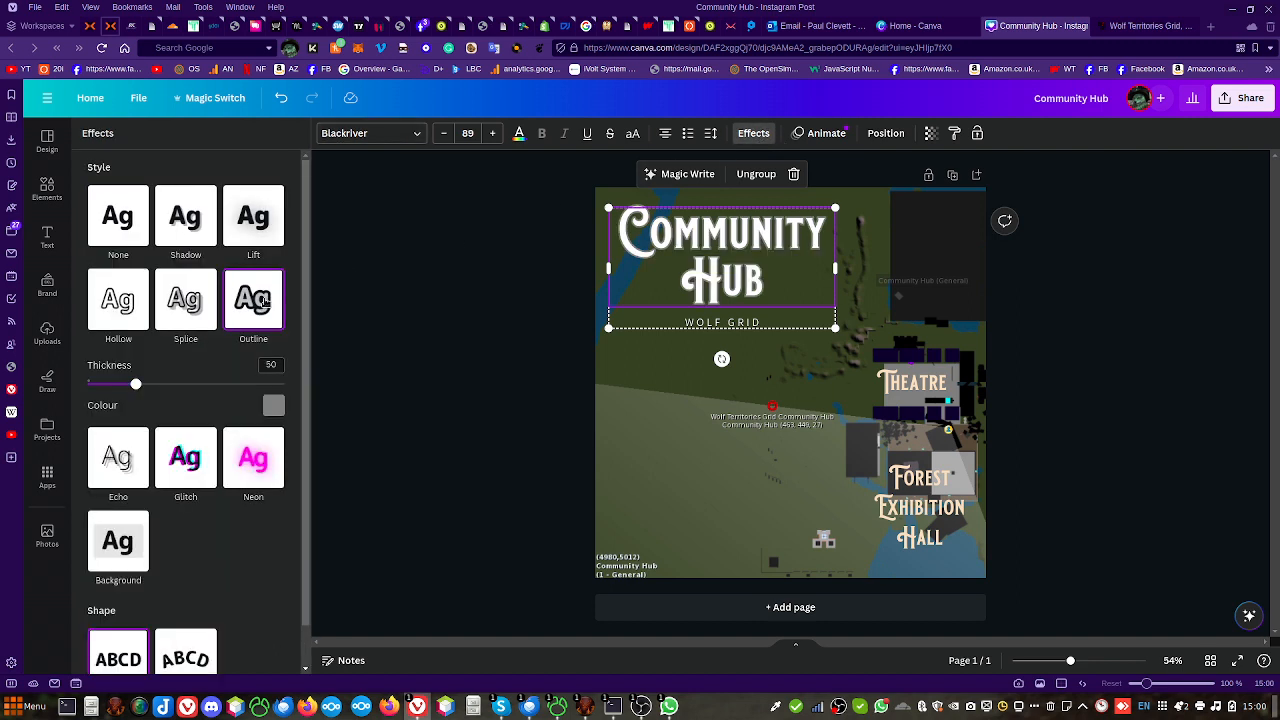
{"action": "left_click", "coordinate": [274, 404]}
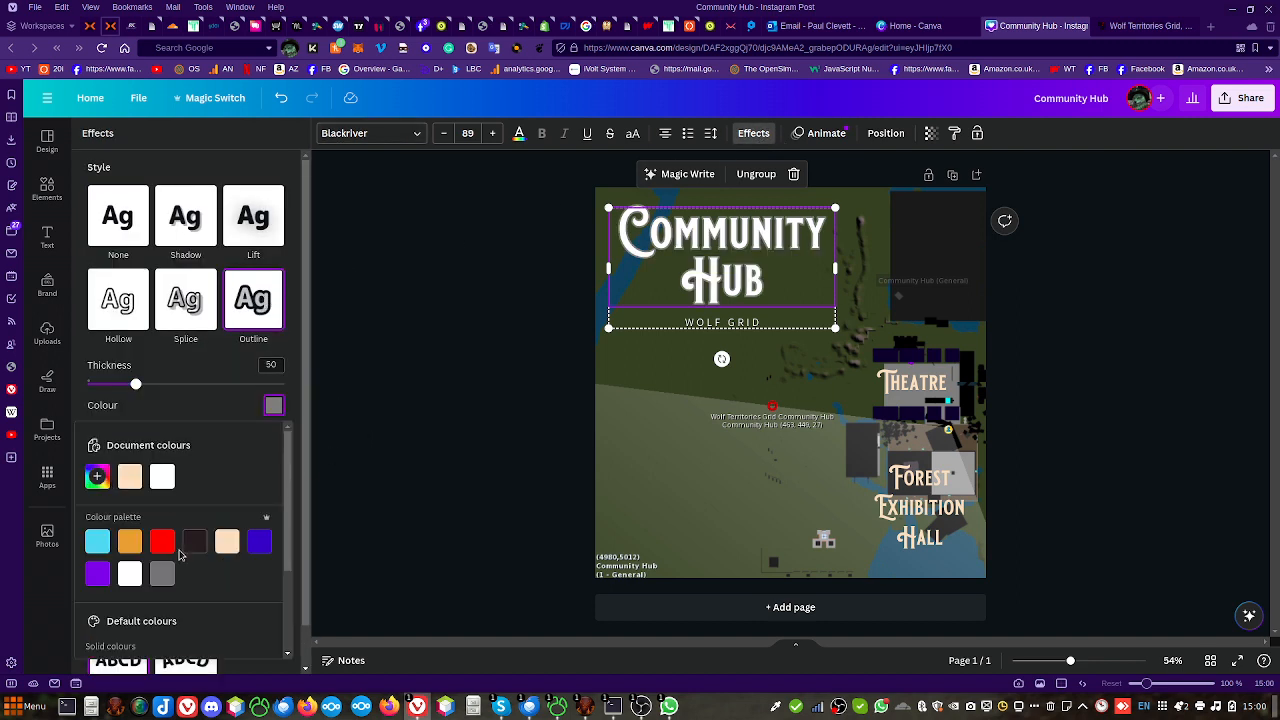
{"action": "left_click", "coordinate": [162, 541]}
{"action": "left_click", "coordinate": [224, 542]}
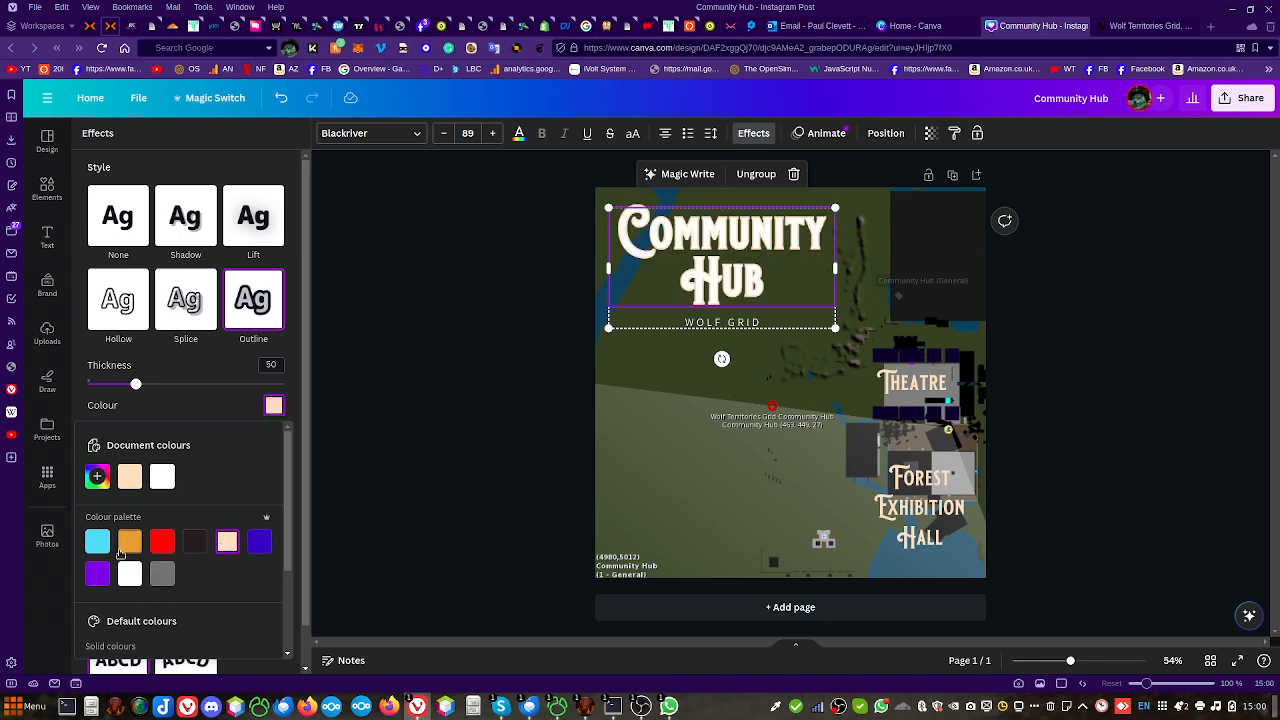
{"action": "left_click", "coordinate": [128, 543]}
{"action": "left_click", "coordinate": [405, 428]}
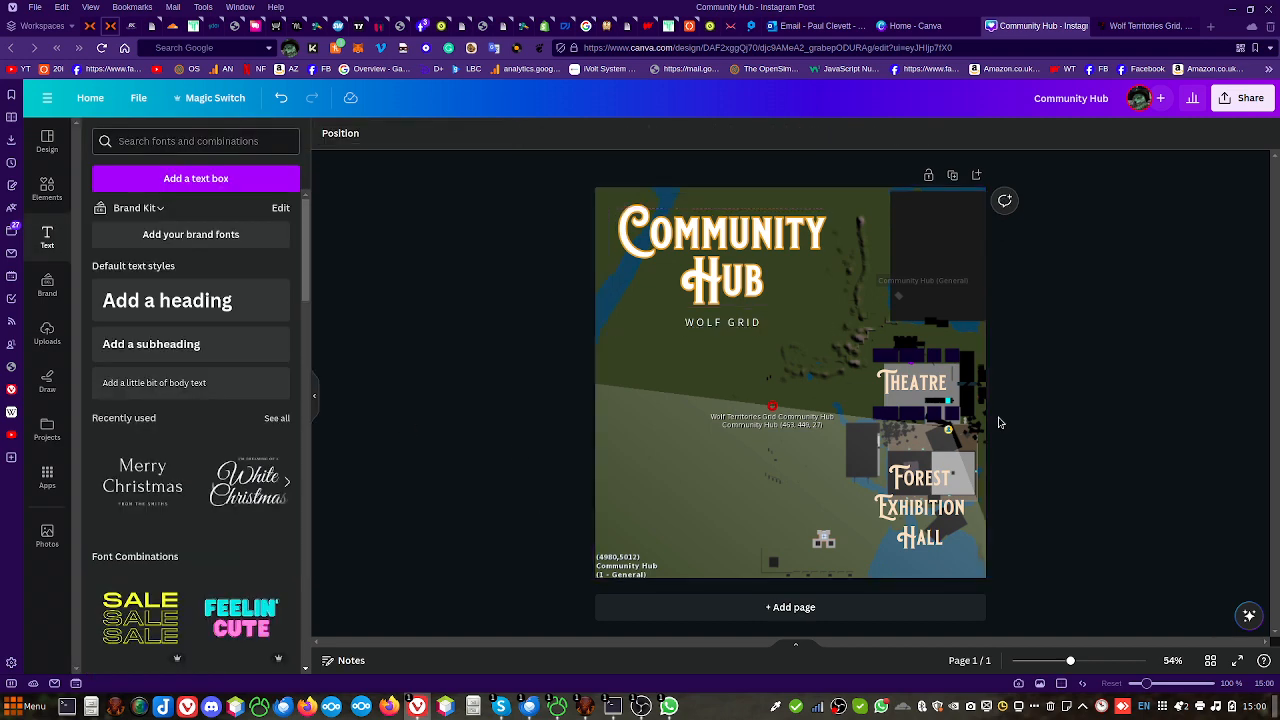
Add the Wolf Territories Grid crest from the uploaded images below the "Wolf Grid" subtitle and shrink it to fit the map's centre
{"action": "left_click", "coordinate": [47, 333]}
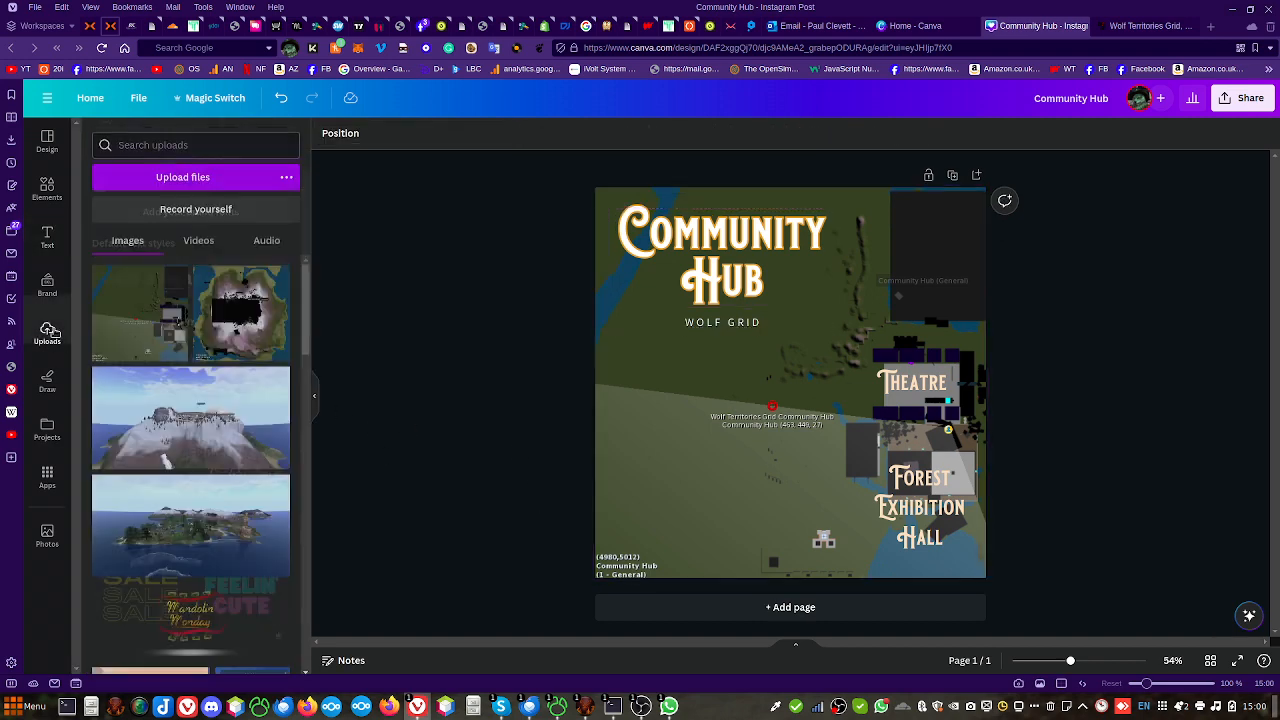
{"action": "scroll", "coordinate": [124, 349], "scroll_direction": "down", "scroll_amount": 5}
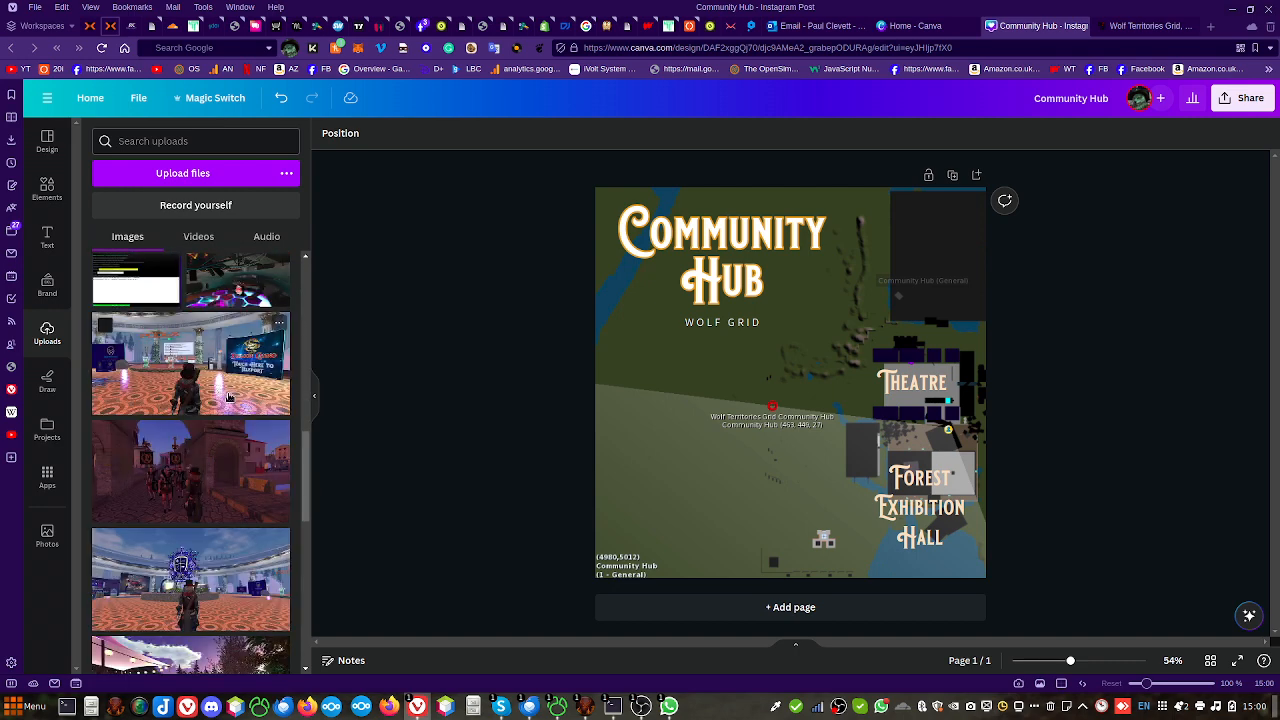
{"action": "scroll", "coordinate": [225, 398], "scroll_direction": "down", "scroll_amount": 3}
{"action": "scroll", "coordinate": [225, 400], "scroll_direction": "down", "scroll_amount": 5}
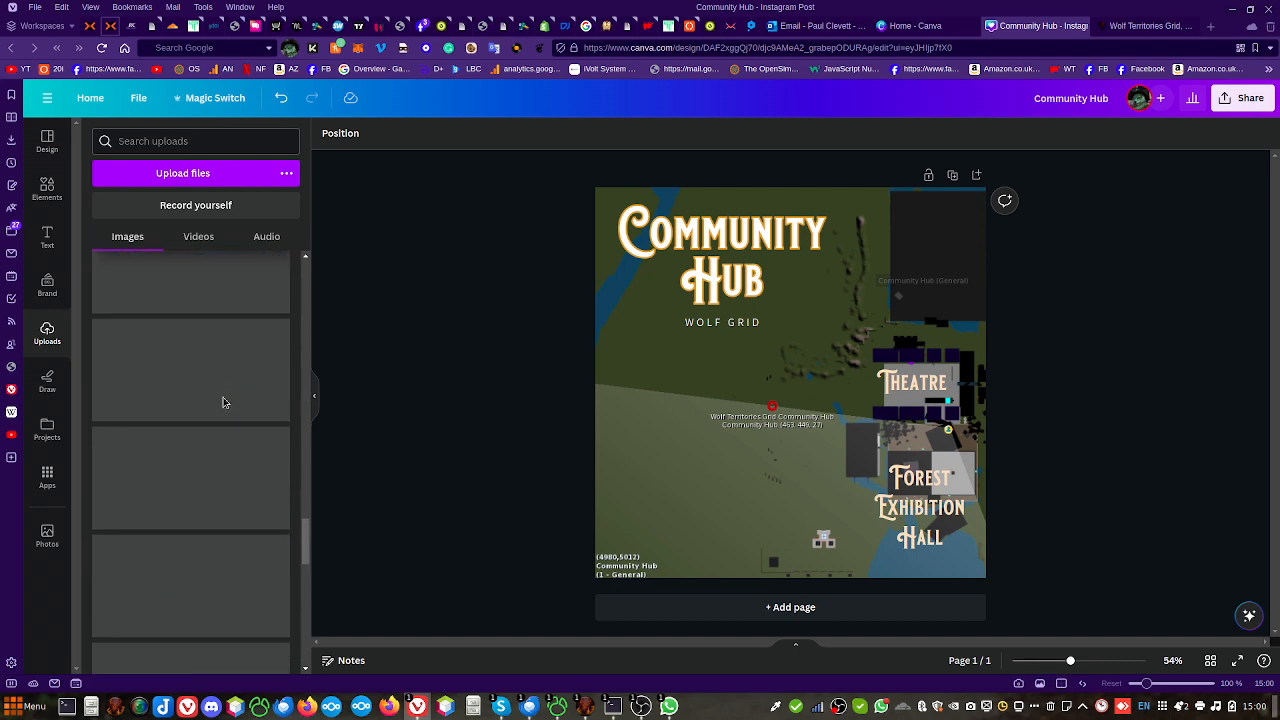
{"action": "scroll", "coordinate": [222, 406], "scroll_direction": "down", "scroll_amount": 8}
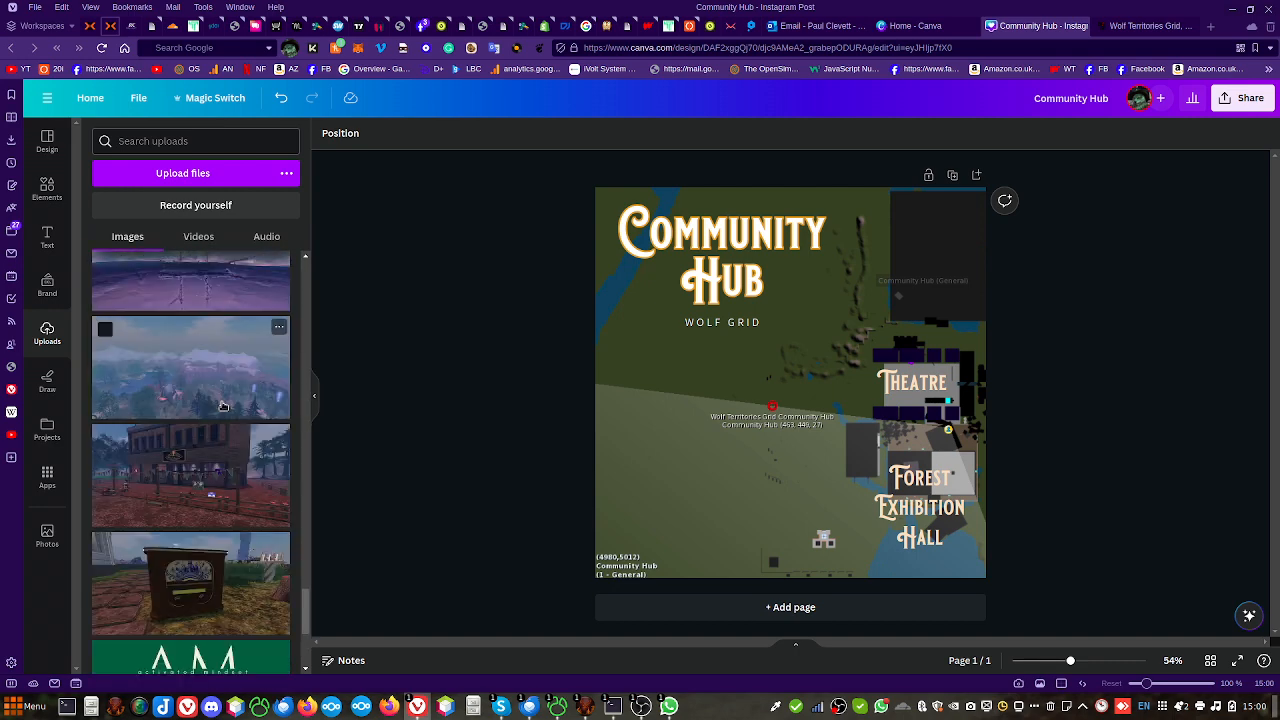
{"action": "scroll", "coordinate": [222, 406], "scroll_direction": "down", "scroll_amount": 6}
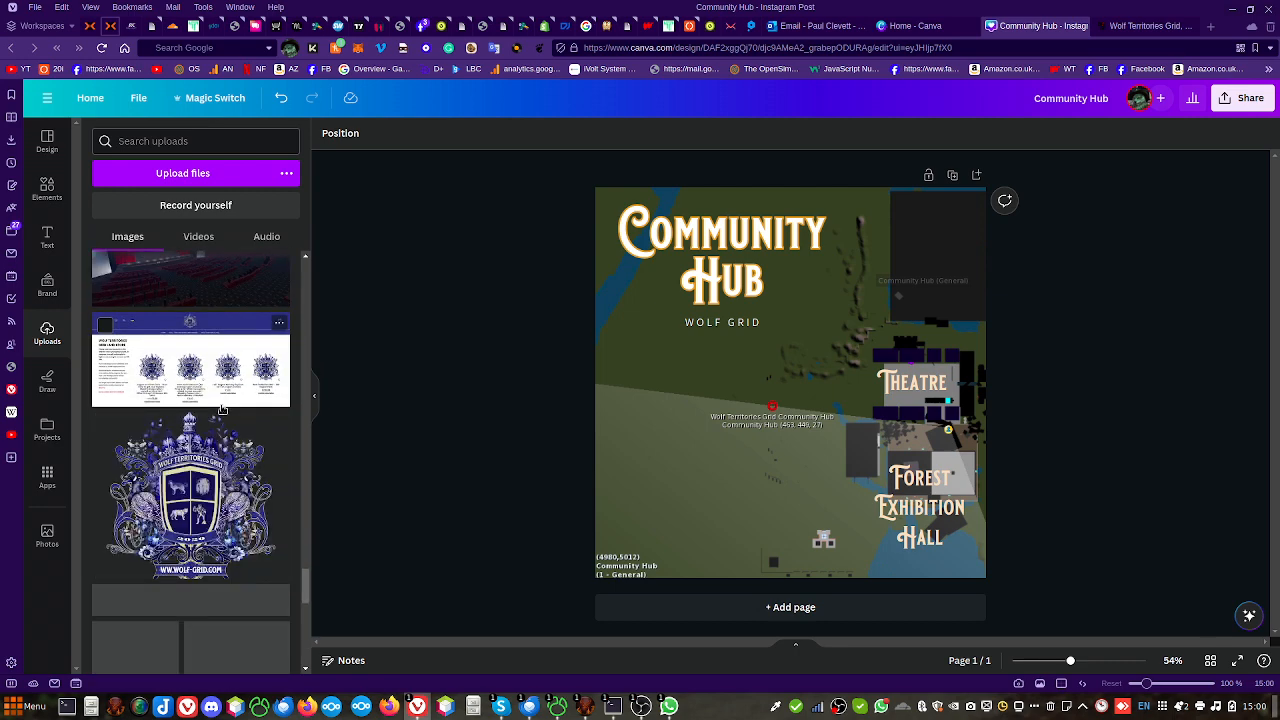
{"action": "left_click_drag", "start_coordinate": [220, 440], "coordinate": [723, 447]}
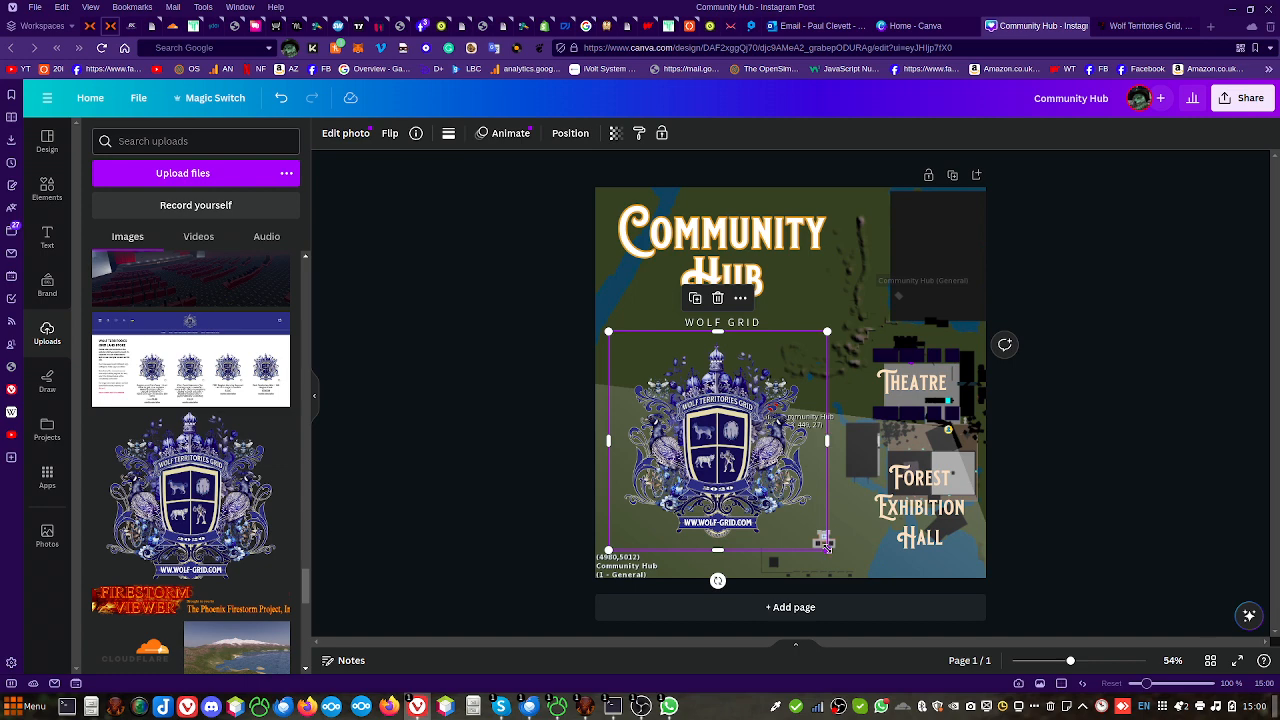
{"action": "left_click_drag", "start_coordinate": [825, 545], "coordinate": [758, 451]}
{"action": "left_click", "coordinate": [548, 468]}
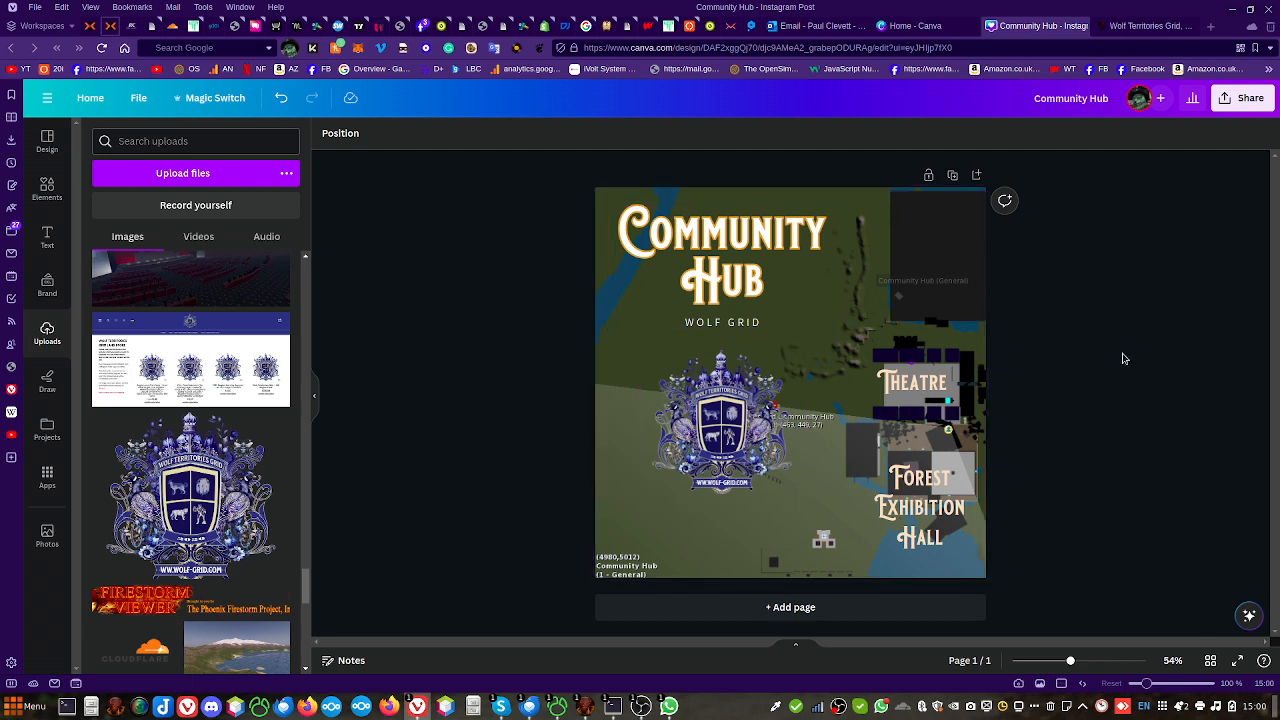
Download the design as a 1,080 × 1,080 px PNG and save it as Community Hub.png
{"action": "left_click", "coordinate": [1245, 100]}
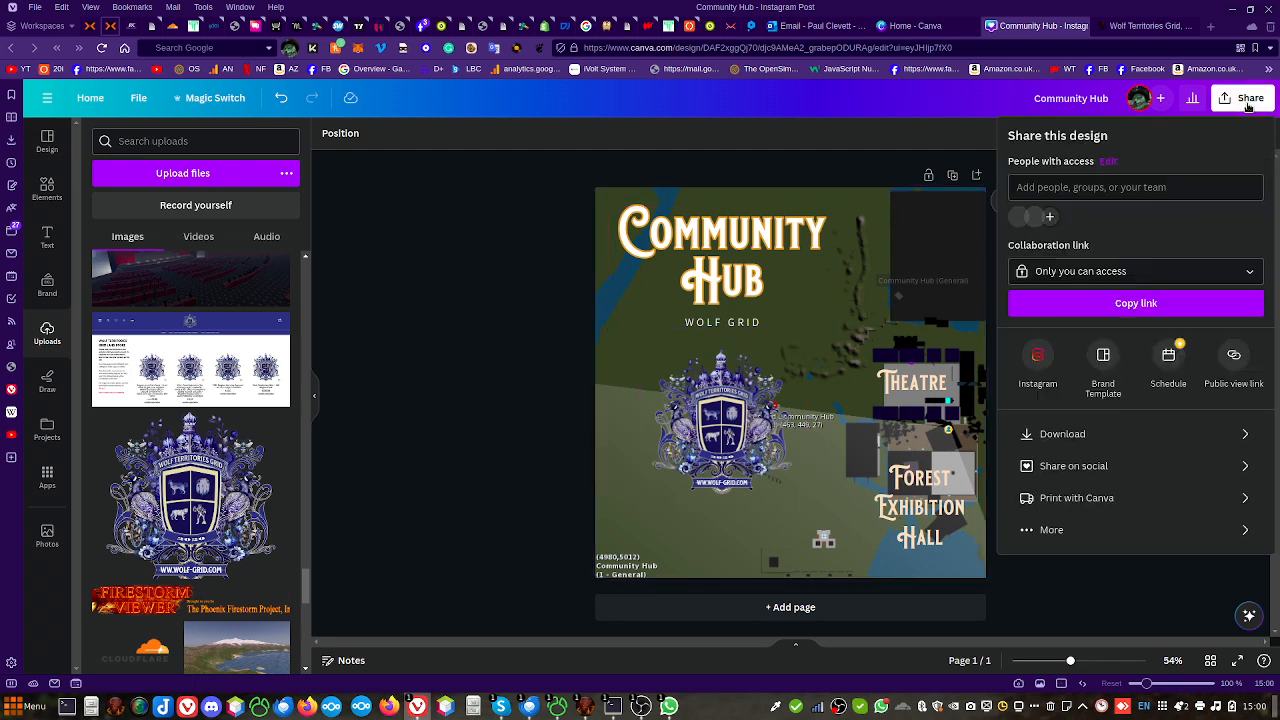
{"action": "left_click", "coordinate": [1099, 432]}
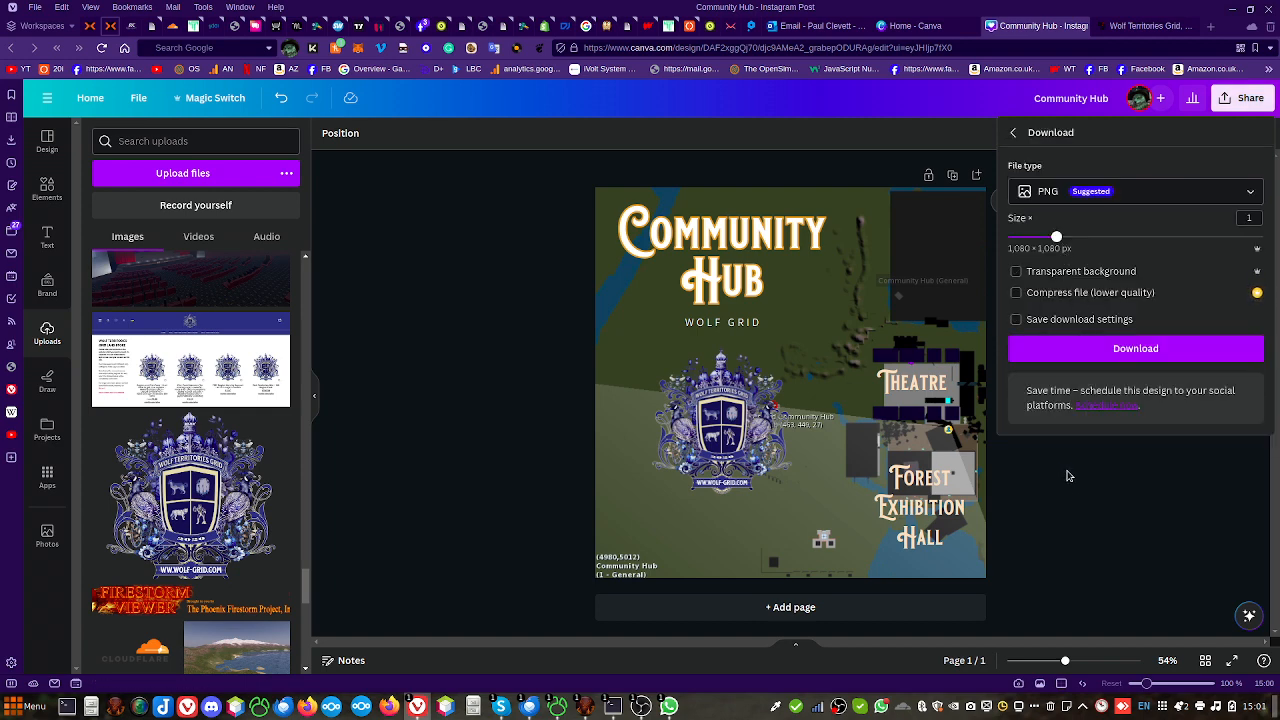
{"action": "left_click", "coordinate": [1071, 350]}
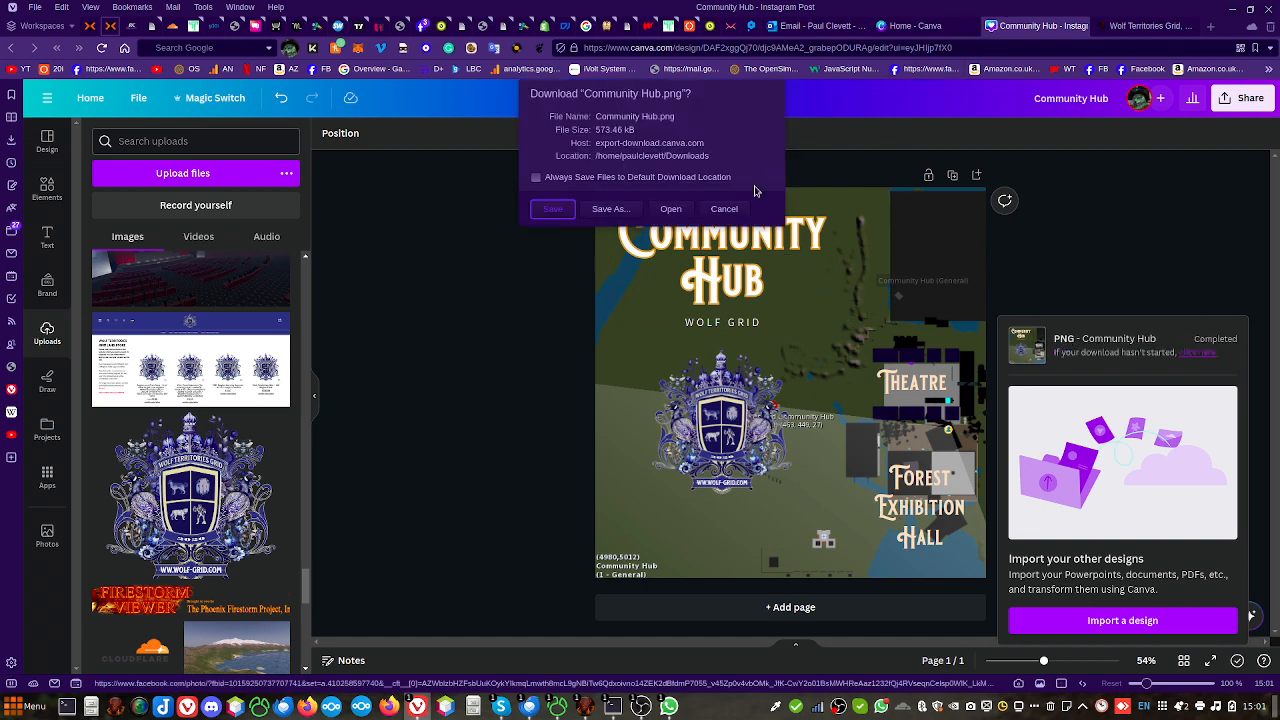
{"action": "left_click", "coordinate": [566, 212]}
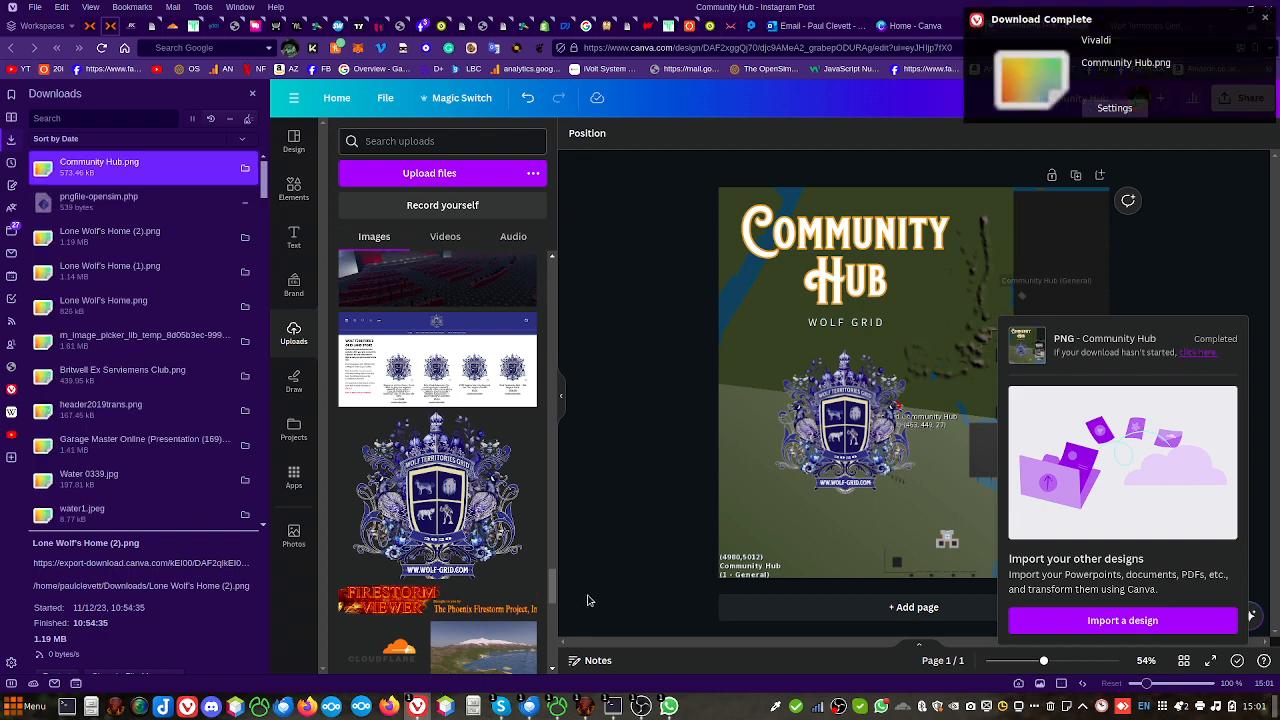
Switch to the Firestorm viewer and upload Community Hub.png from the Downloads folder as an image named Community Hub
{"action": "left_click", "coordinate": [586, 706]}
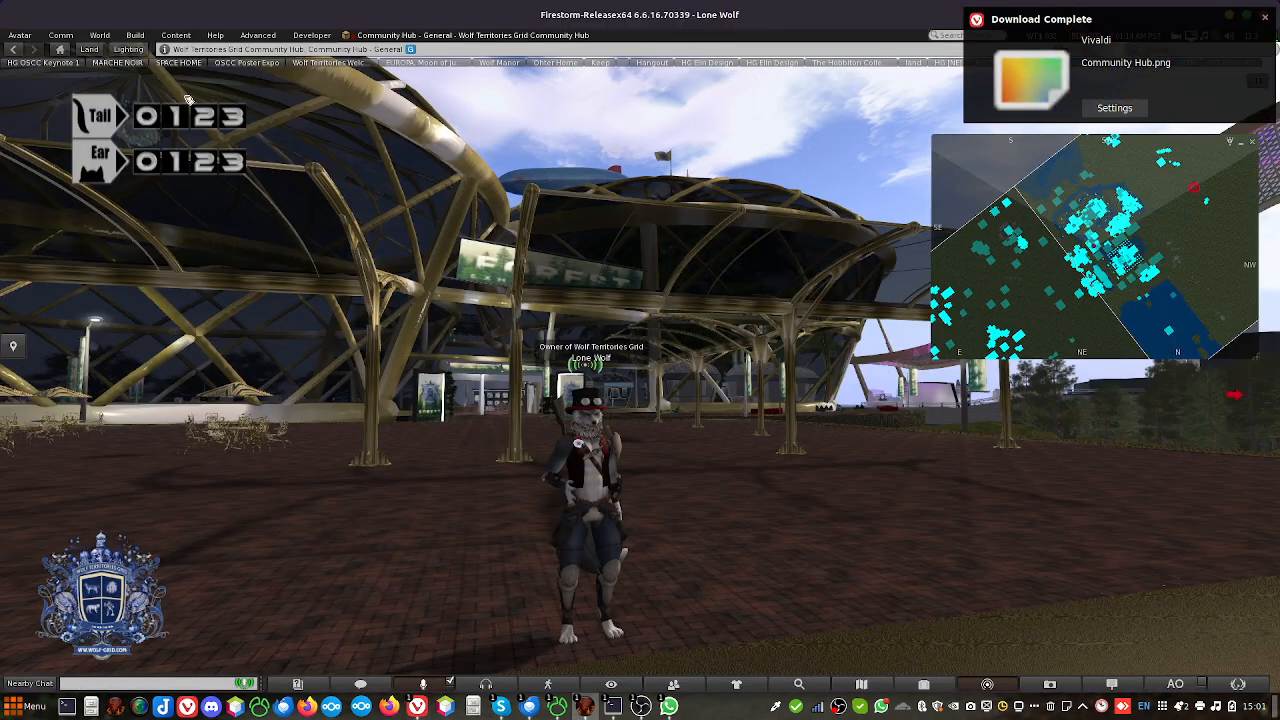
{"action": "left_click", "coordinate": [135, 35]}
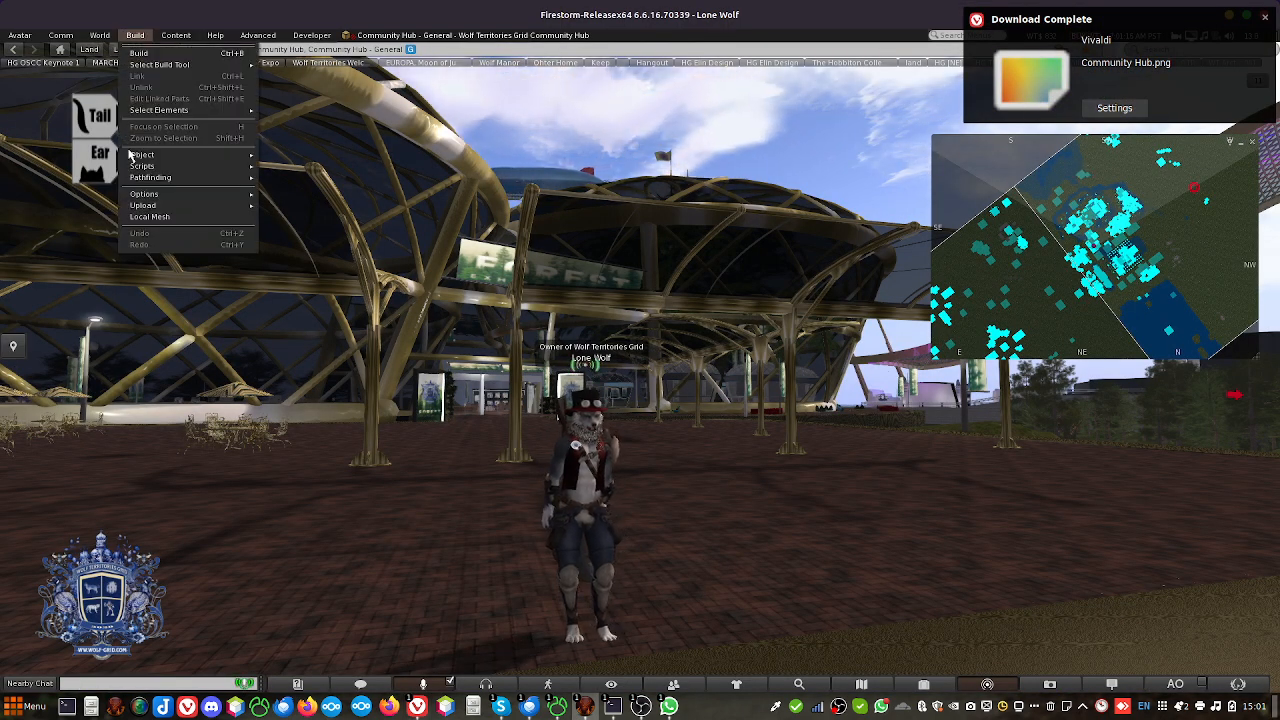
{"action": "mouse_move", "coordinate": [157, 205]}
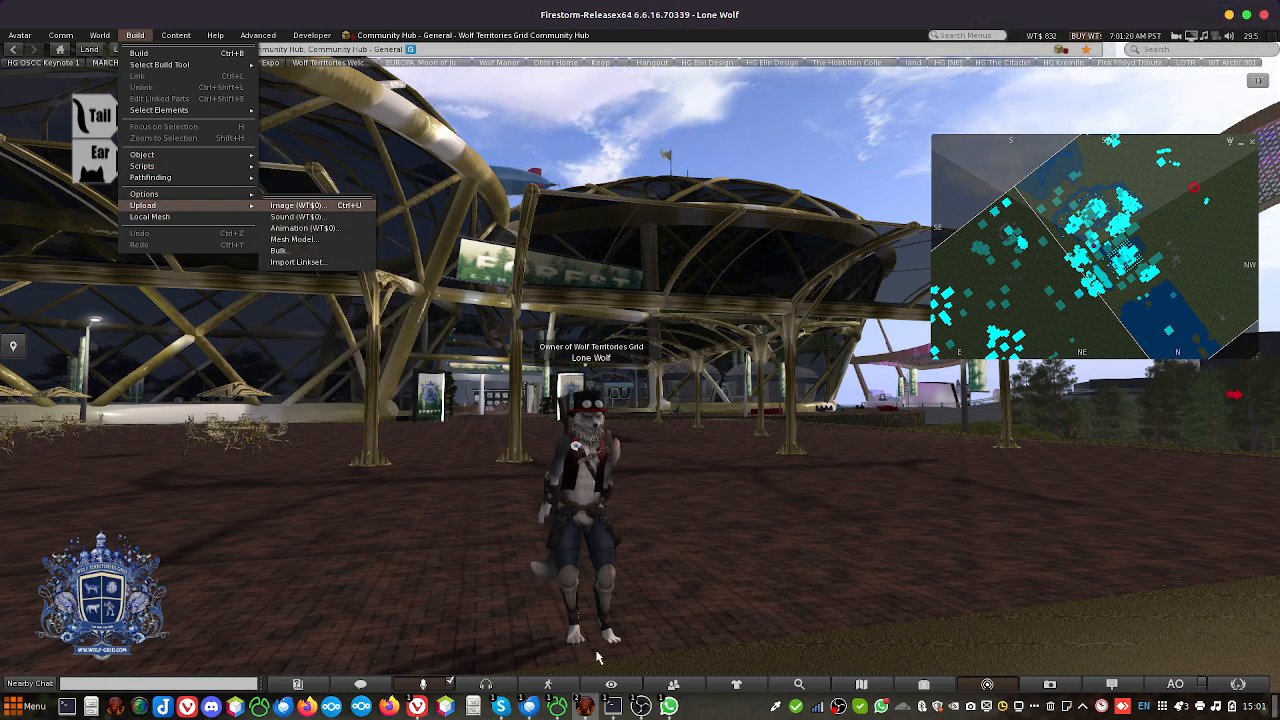
{"action": "left_click", "coordinate": [620, 675]}
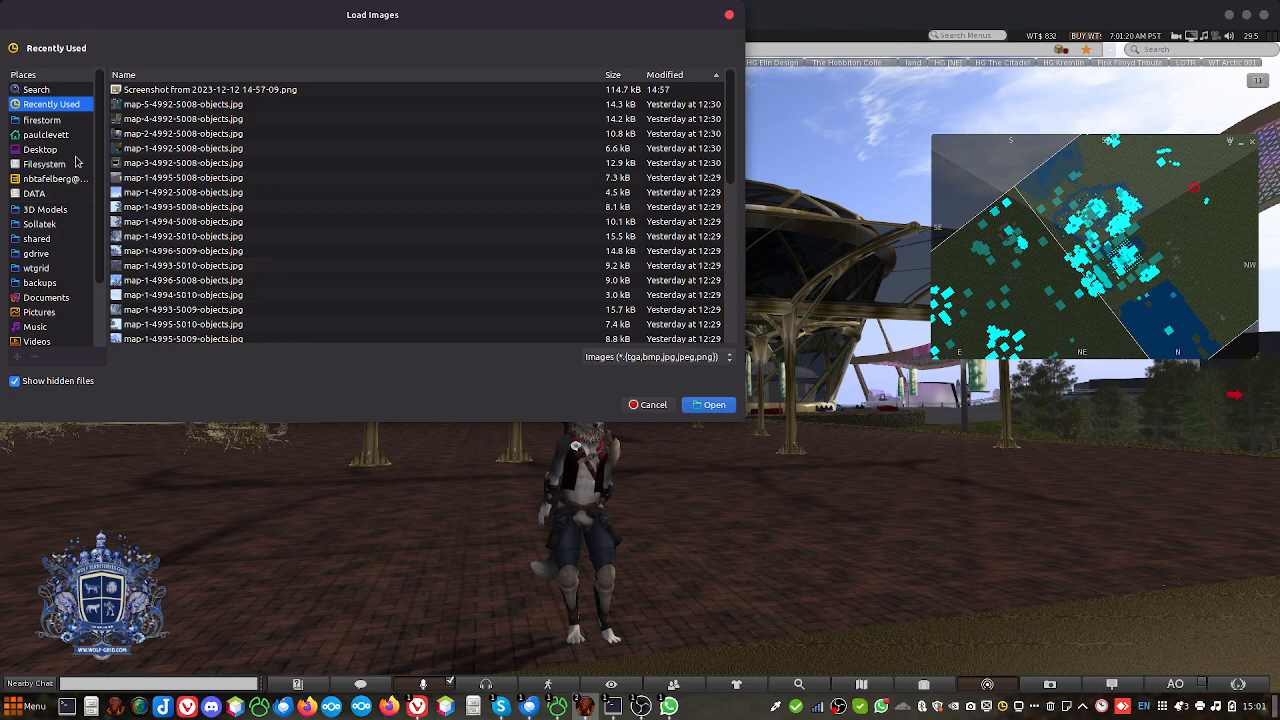
{"action": "scroll", "coordinate": [65, 220], "scroll_direction": "down", "scroll_amount": 3}
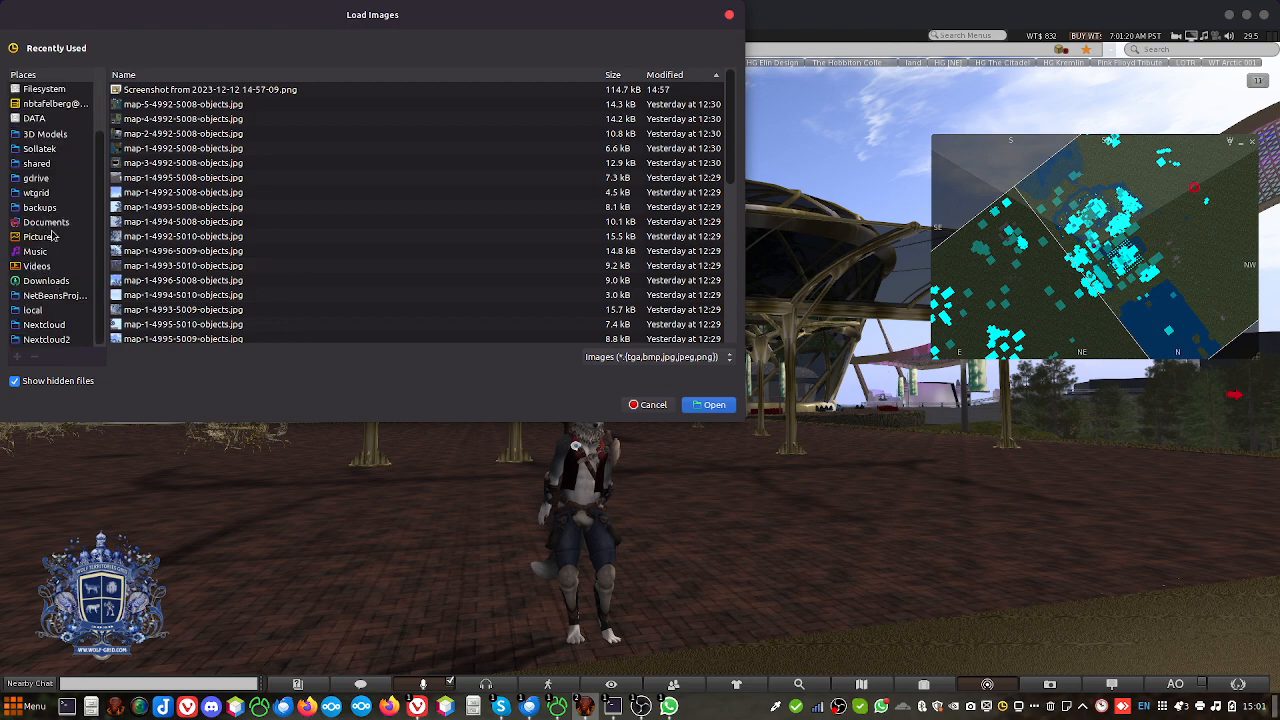
{"action": "left_click", "coordinate": [46, 281]}
{"action": "scroll", "coordinate": [238, 266], "scroll_direction": "down", "scroll_amount": 10}
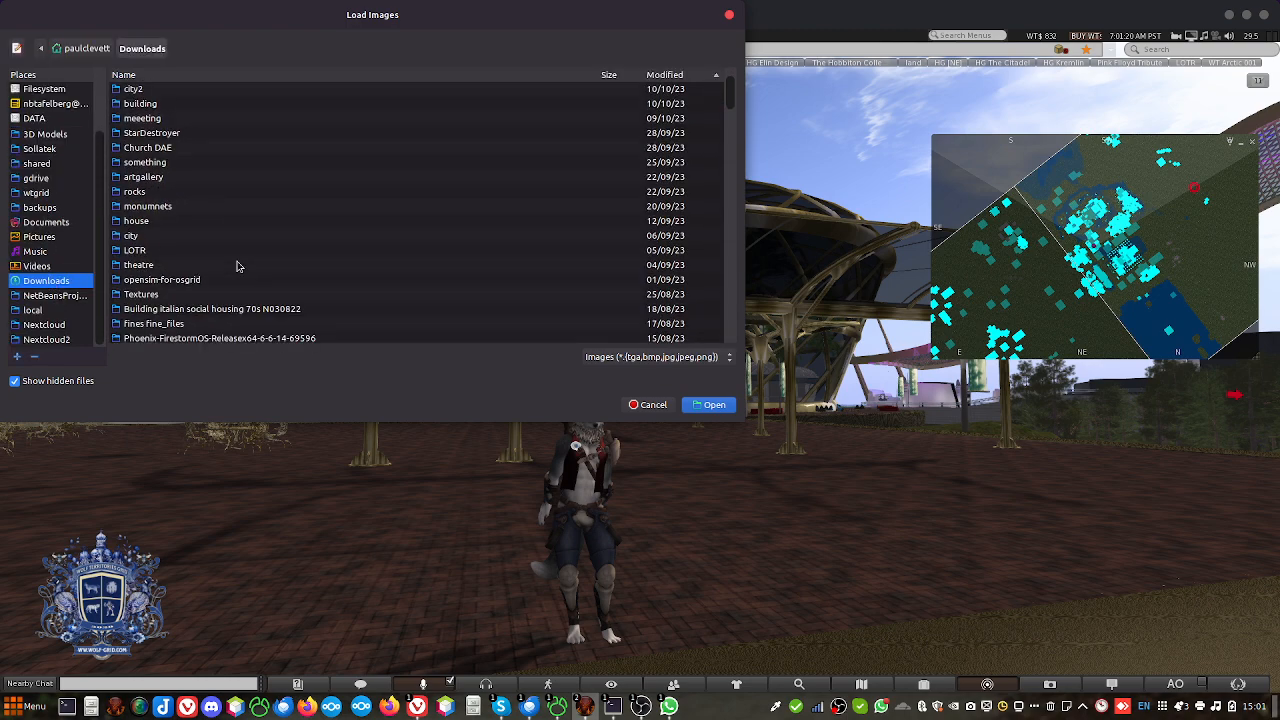
{"action": "scroll", "coordinate": [238, 266], "scroll_direction": "down", "scroll_amount": 8}
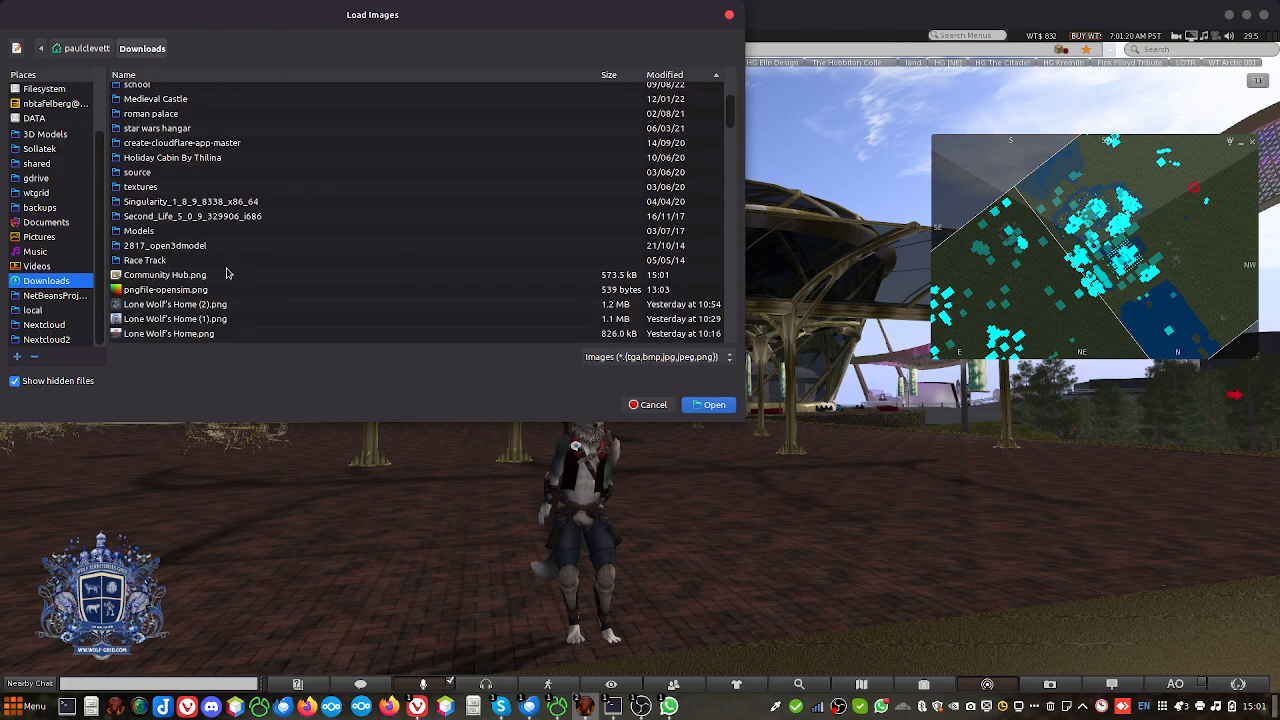
{"action": "left_click", "coordinate": [213, 275]}
{"action": "key", "text": "Return"}
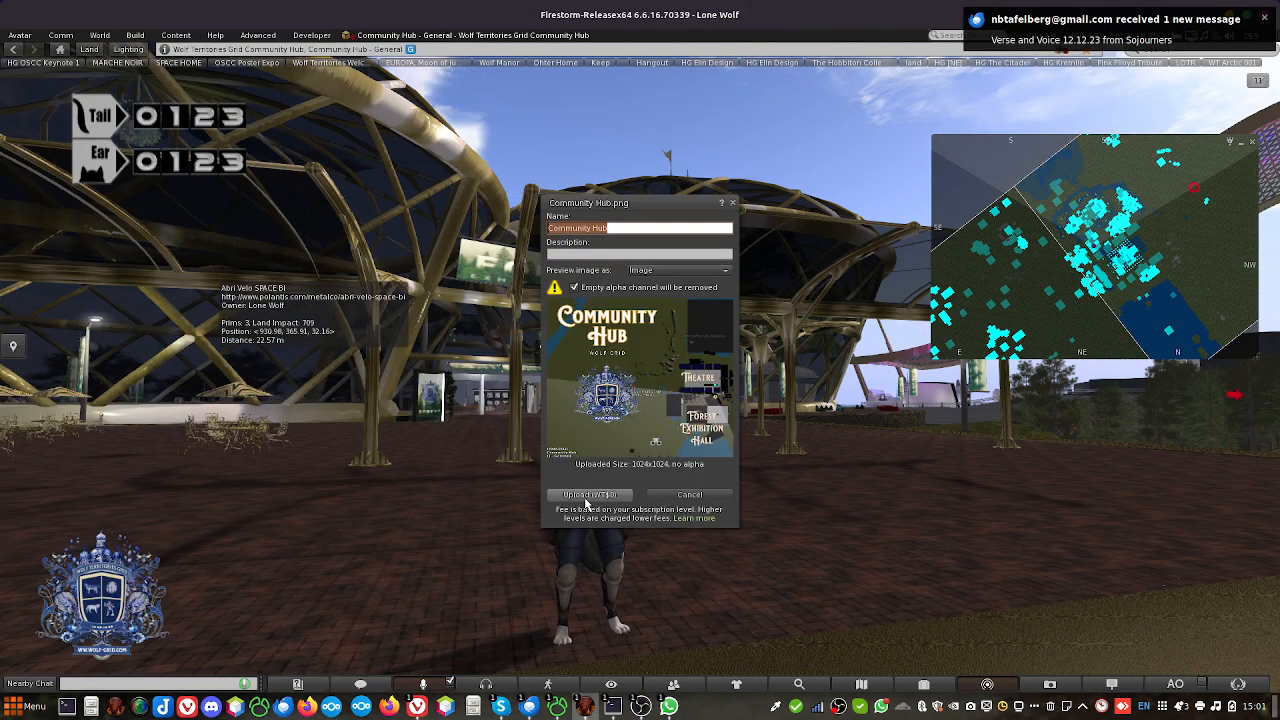
{"action": "left_click", "coordinate": [588, 496]}
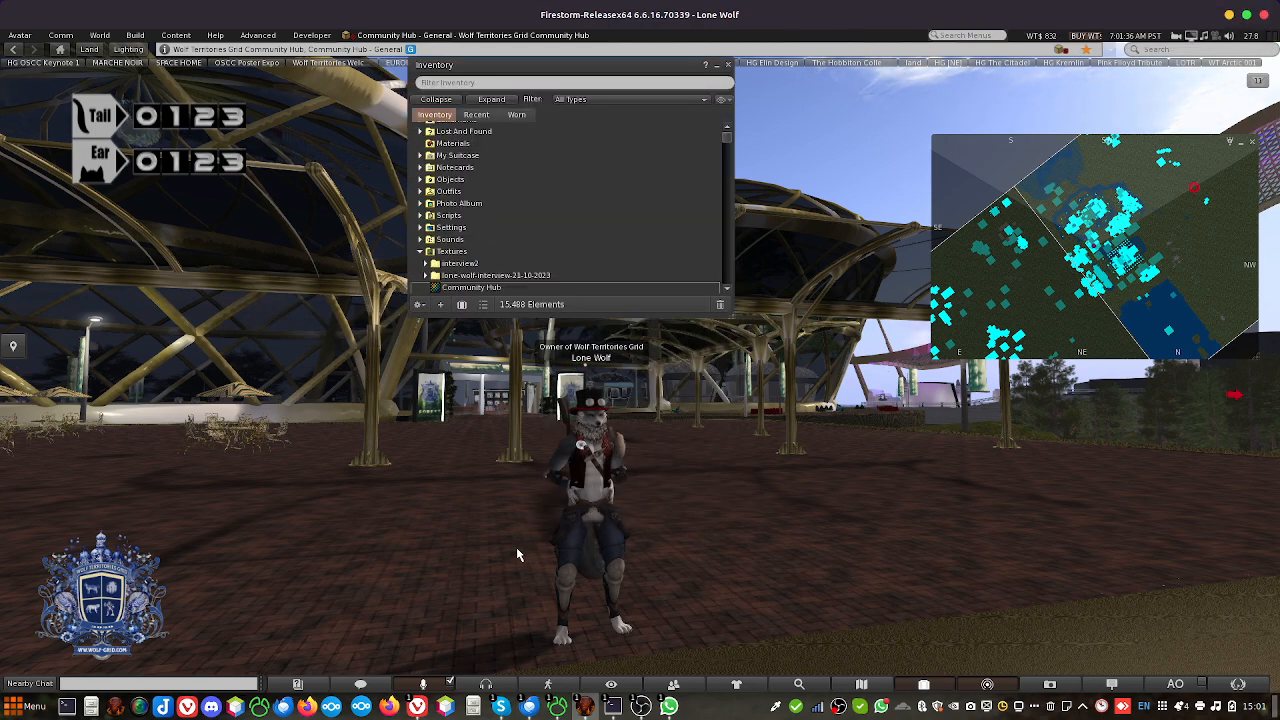
Copy the asset UUID of the Community Hub texture in the inventory
{"action": "left_click", "coordinate": [488, 288]}
{"action": "right_click", "coordinate": [488, 288]}
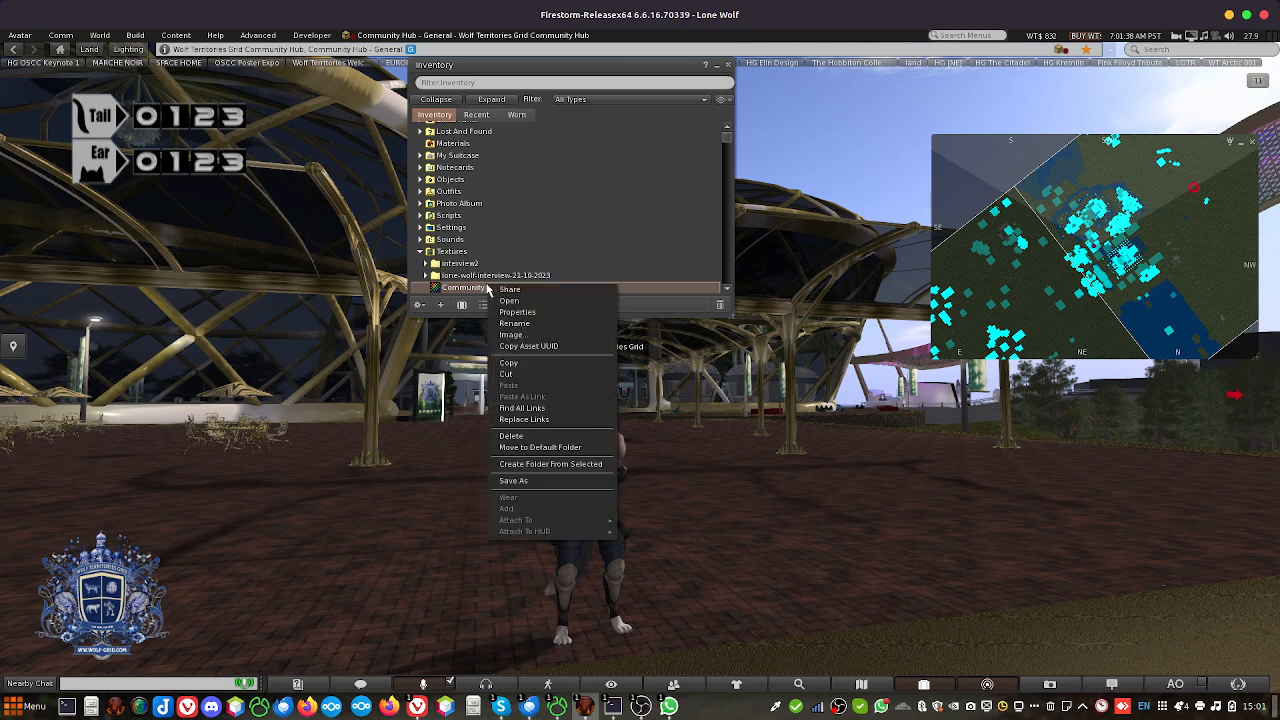
{"action": "left_click", "coordinate": [580, 347]}
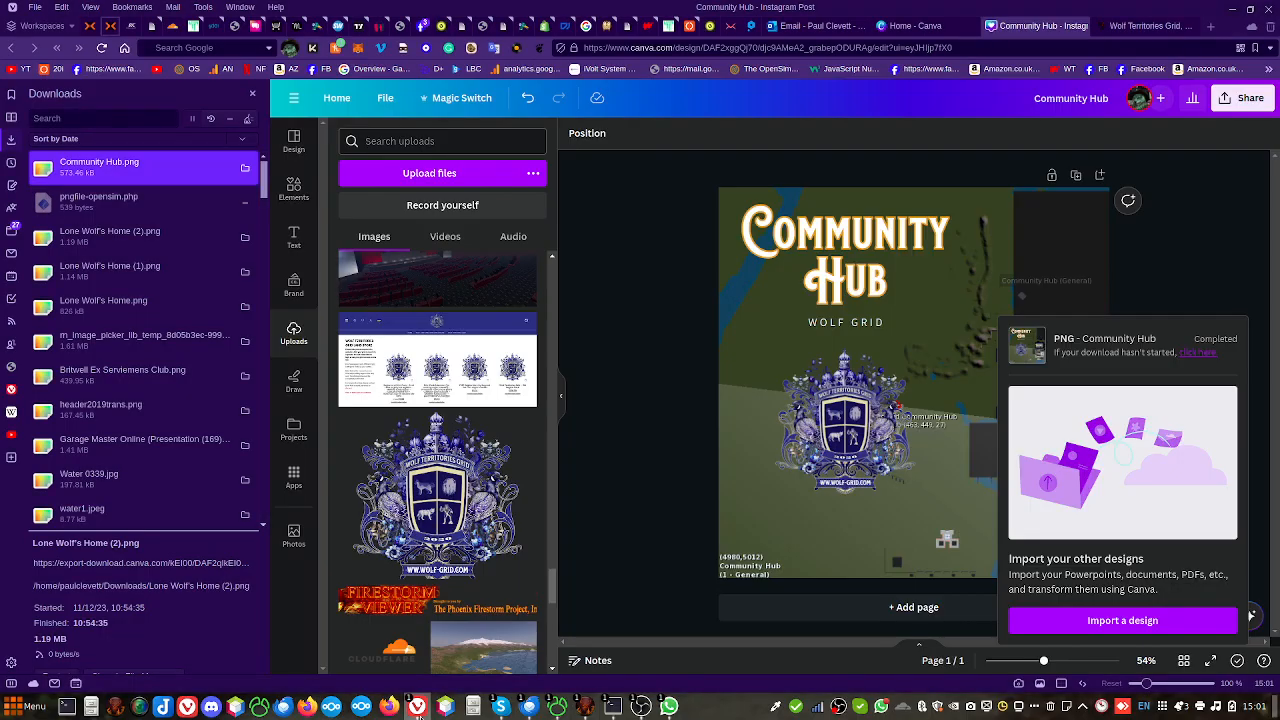
Switch back to the browser, close the downloads list, and log in to the Wolf Territories Grid website with the prefilled credentials
{"action": "left_click", "coordinate": [417, 706]}
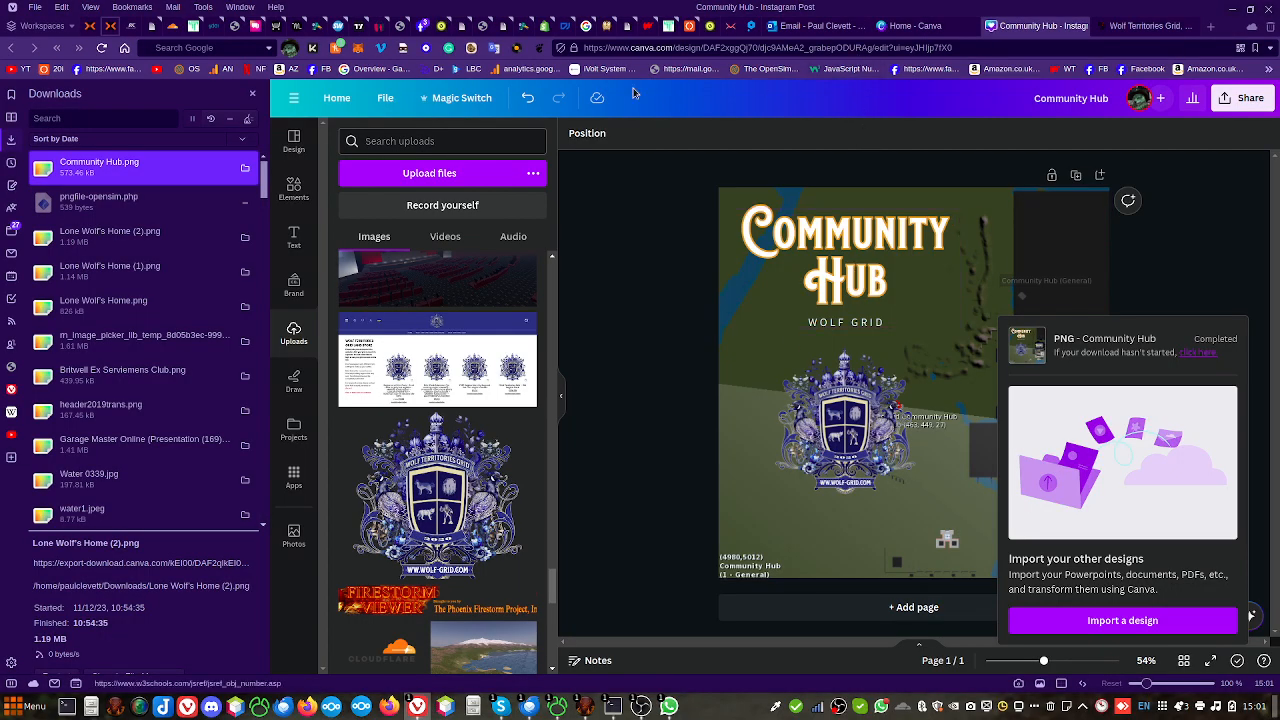
{"action": "left_click", "coordinate": [253, 93]}
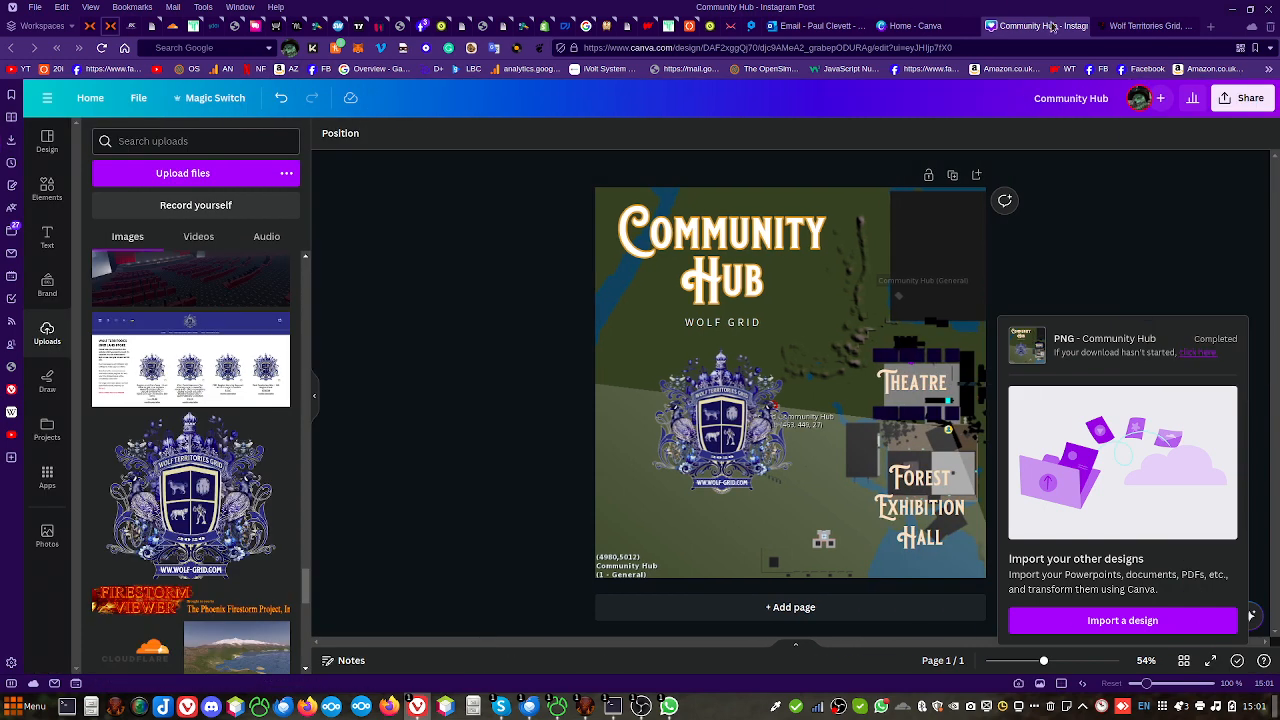
{"action": "left_click", "coordinate": [1113, 25]}
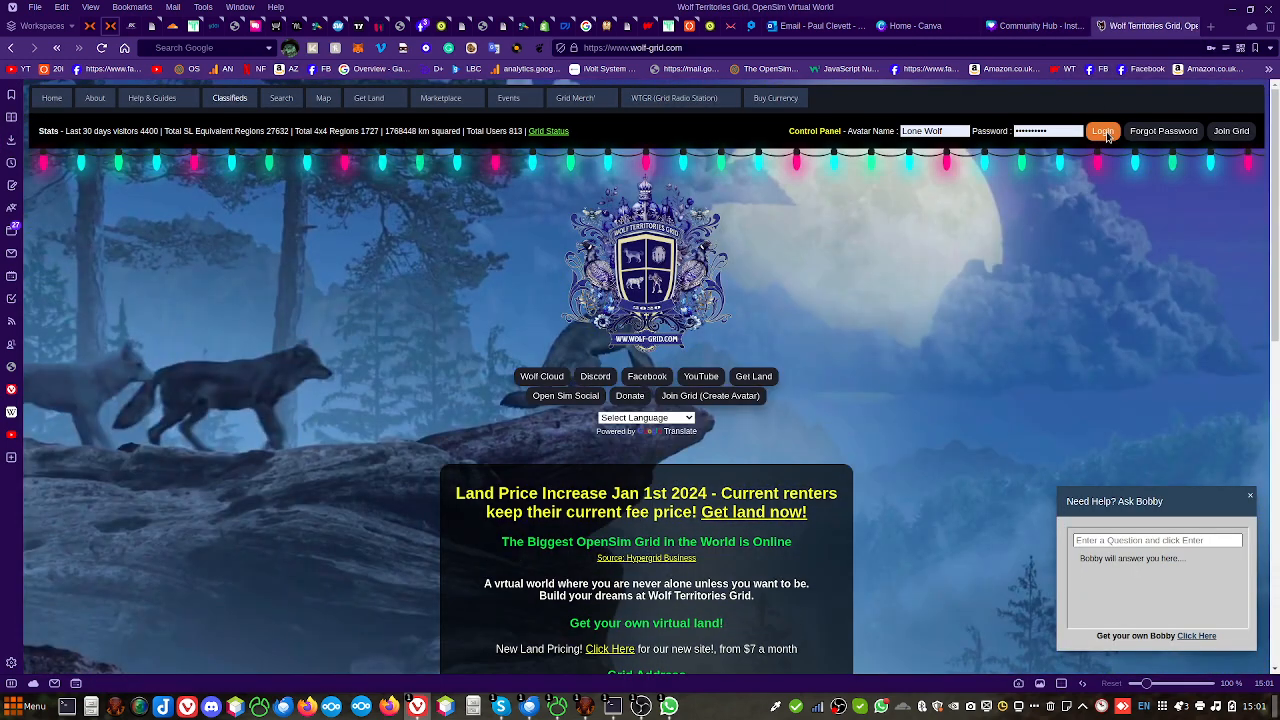
{"action": "left_click", "coordinate": [1105, 132]}
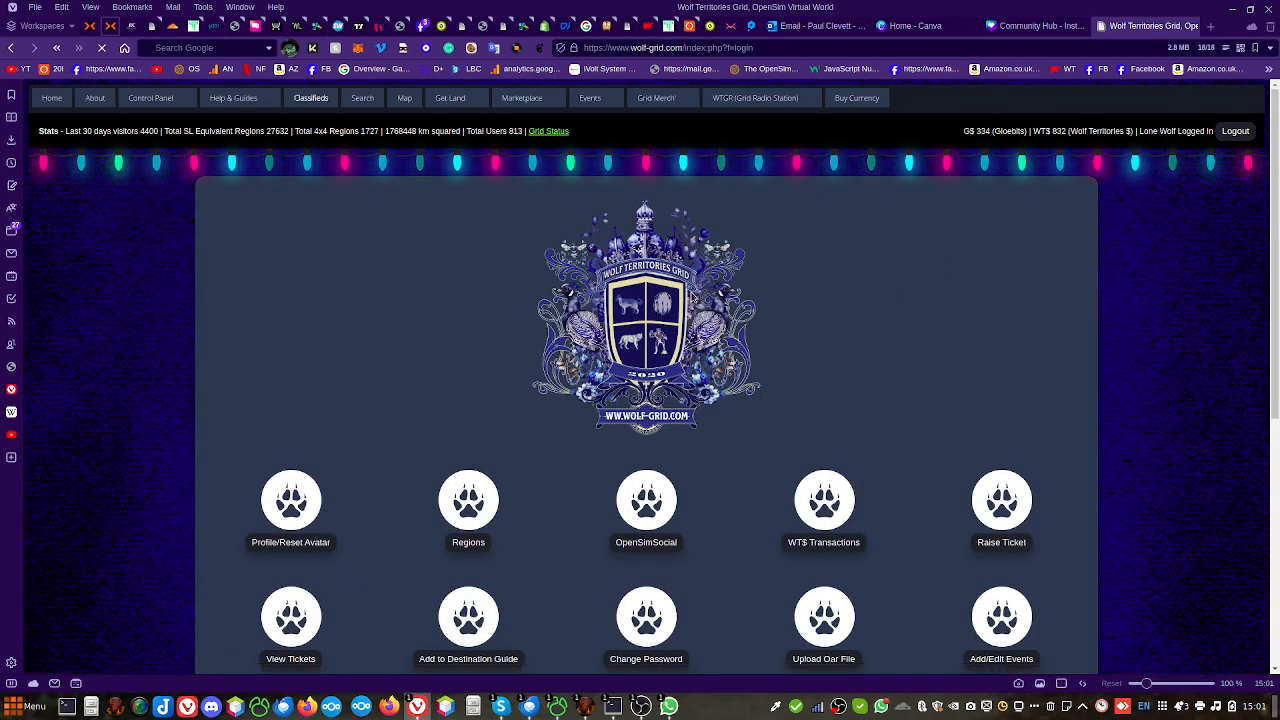
Open the Region Control Panel and filter the regions by "community hub"
{"action": "scroll", "coordinate": [592, 357], "scroll_direction": "down", "scroll_amount": 2}
{"action": "scroll", "coordinate": [530, 430], "scroll_direction": "up", "scroll_amount": 2}
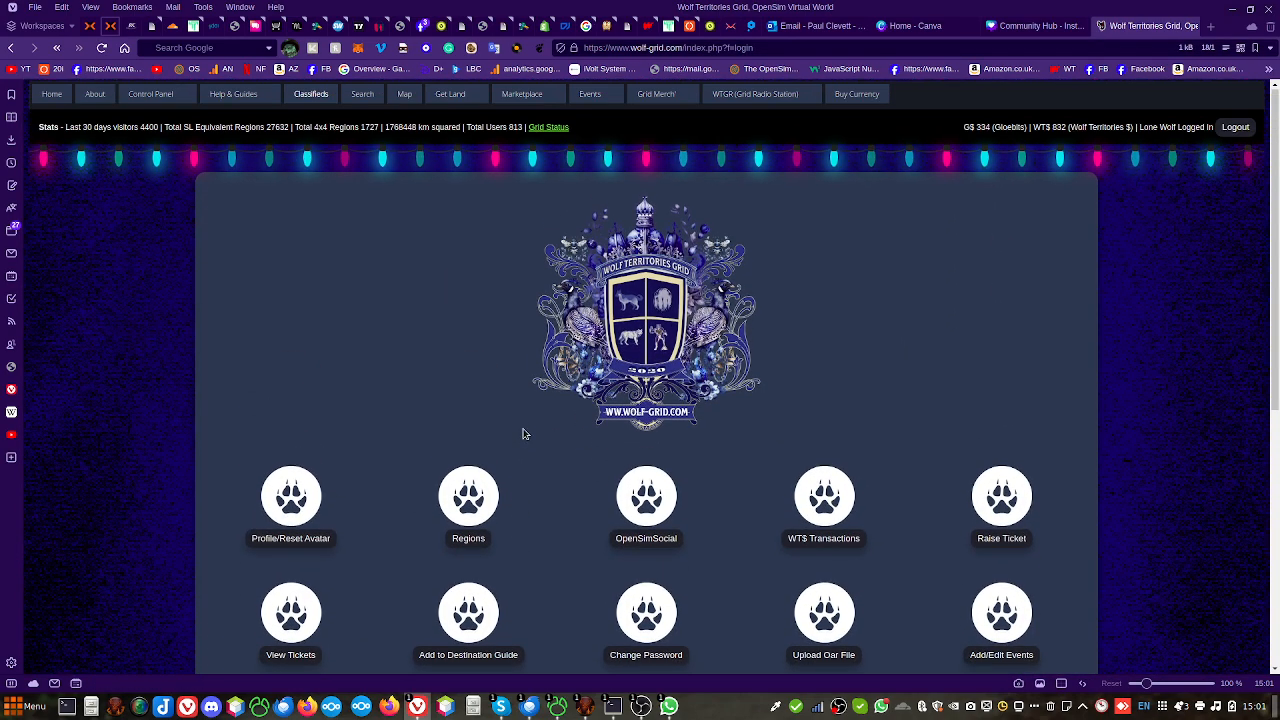
{"action": "left_click", "coordinate": [457, 543]}
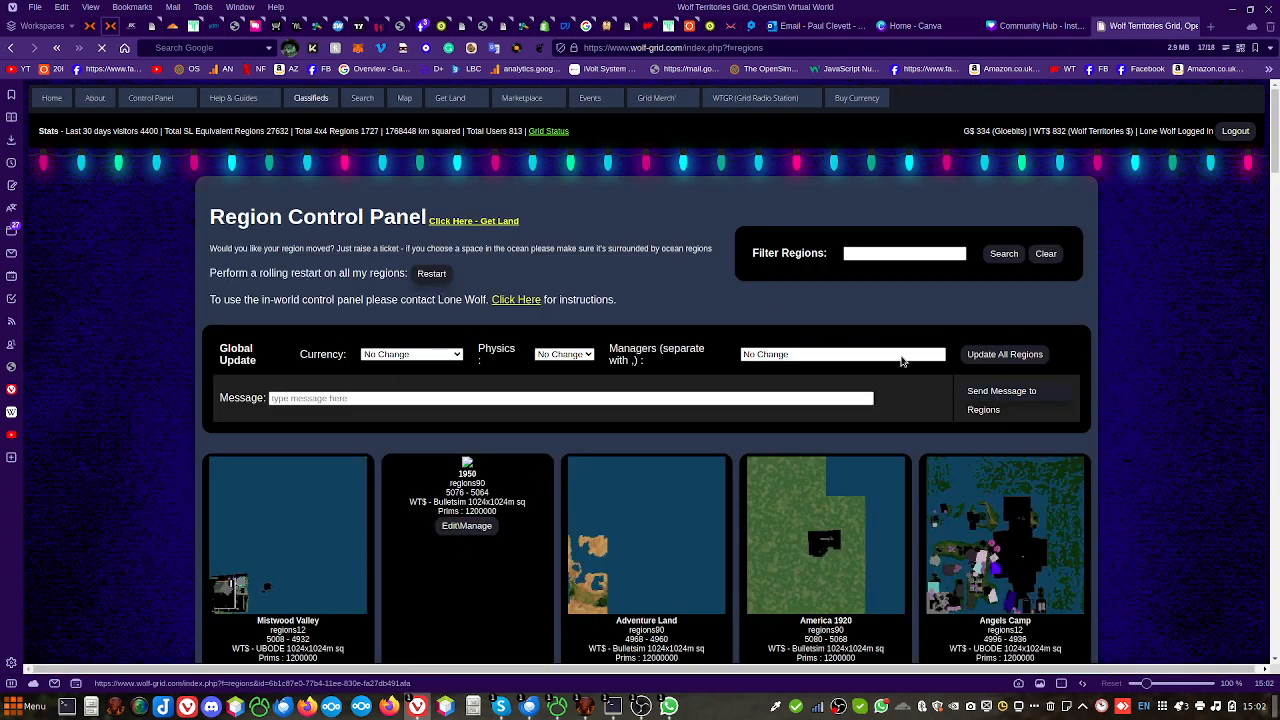
{"action": "left_click", "coordinate": [859, 256]}
{"action": "type", "text": "com"}
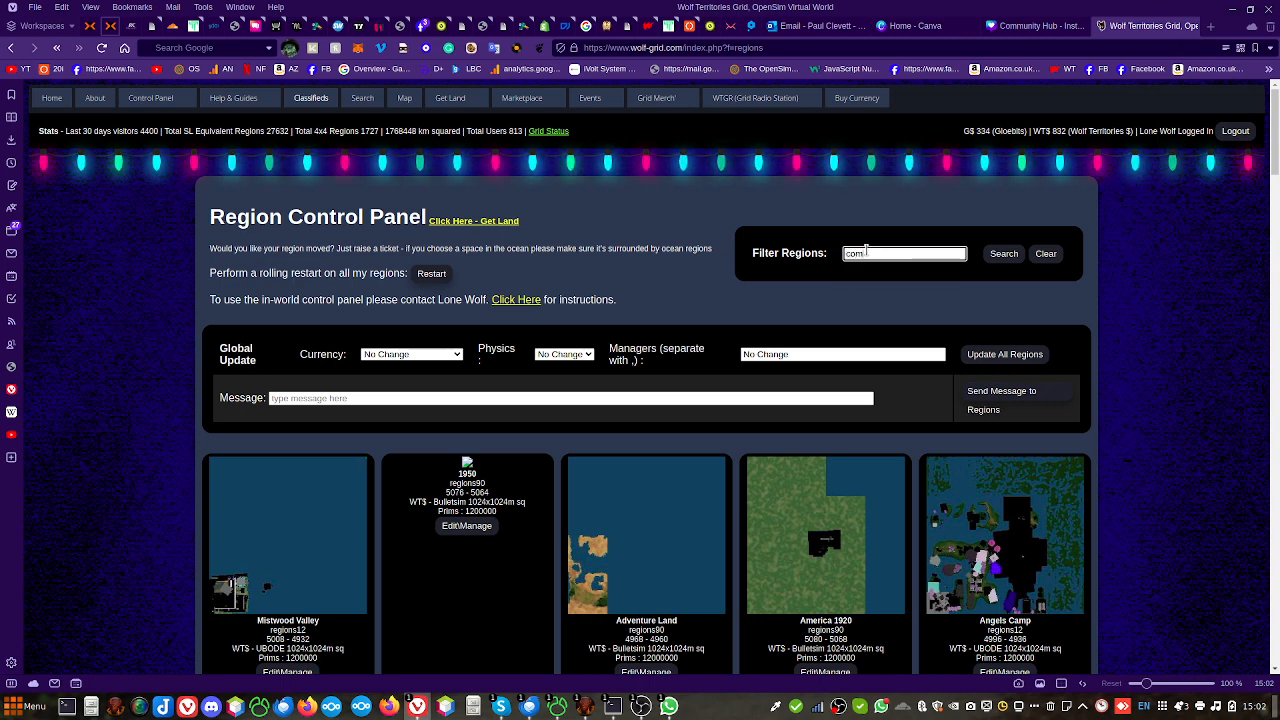
{"action": "type", "text": "munity hub"}
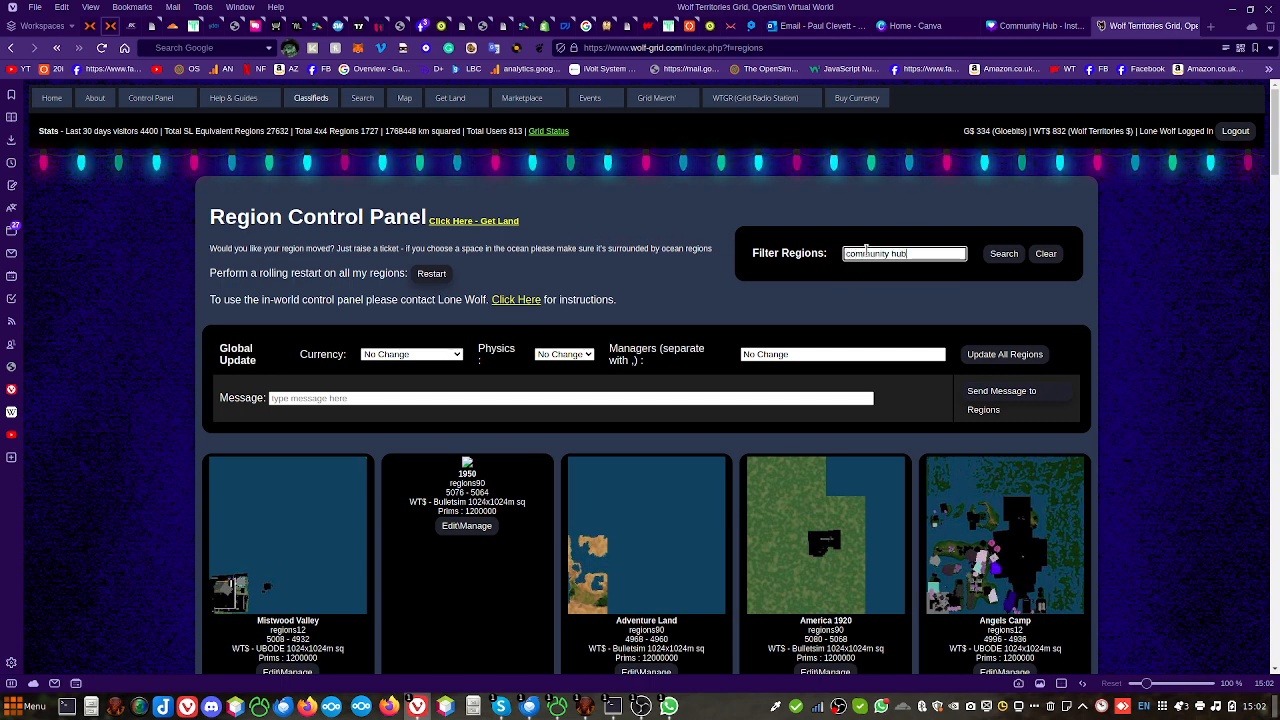
{"action": "left_click", "coordinate": [1003, 254]}
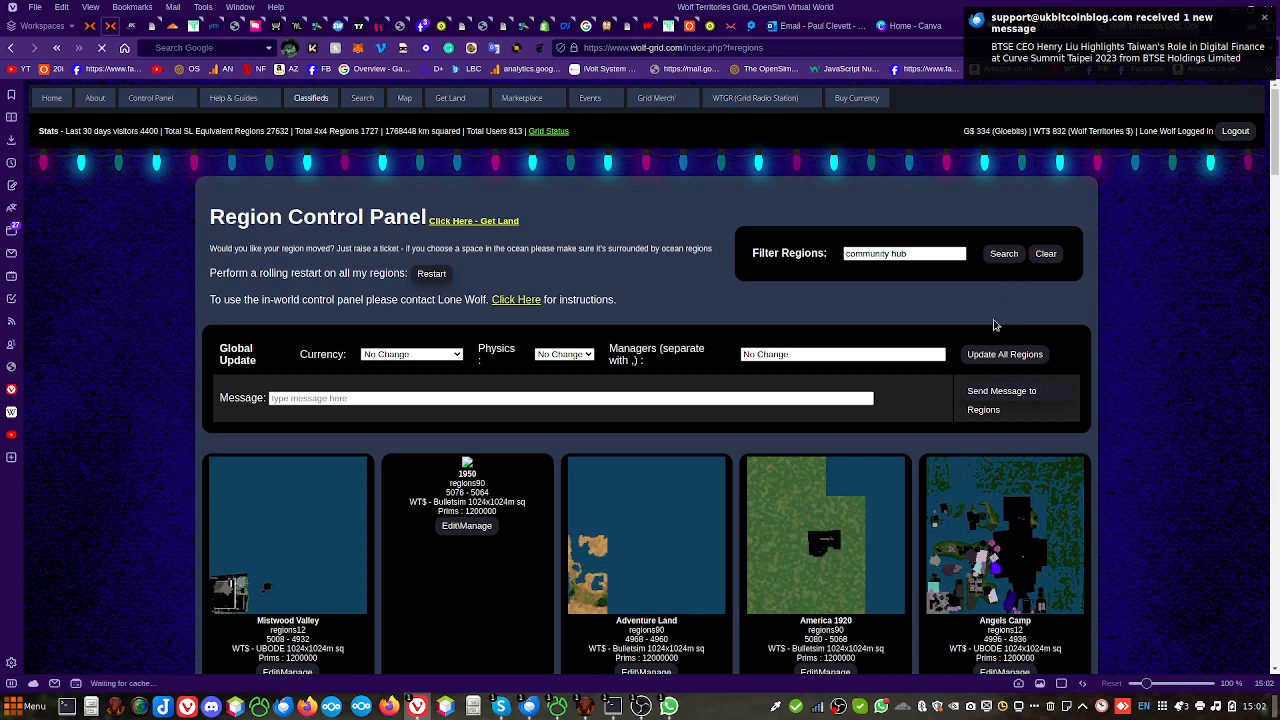
Open the WT$ Community Hub region for editing and set its Minimum Threads to 250
{"action": "scroll", "coordinate": [634, 560], "scroll_direction": "down", "scroll_amount": 1}
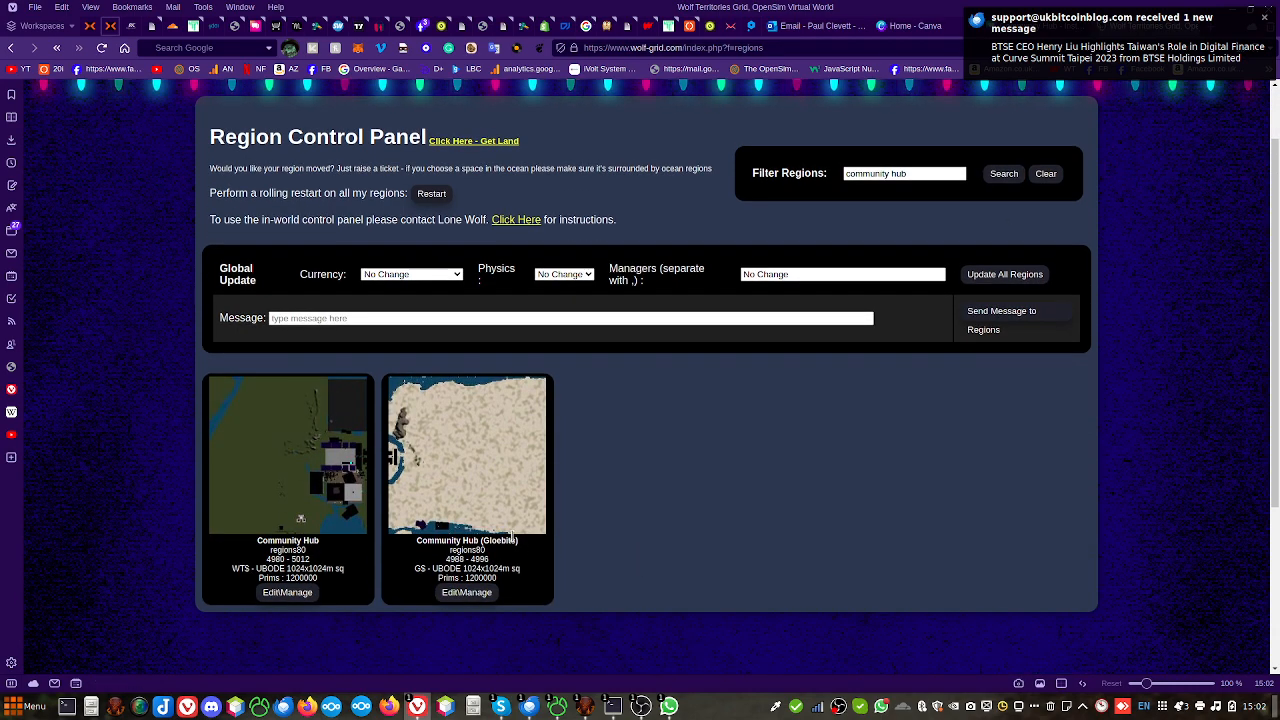
{"action": "left_click", "coordinate": [287, 592]}
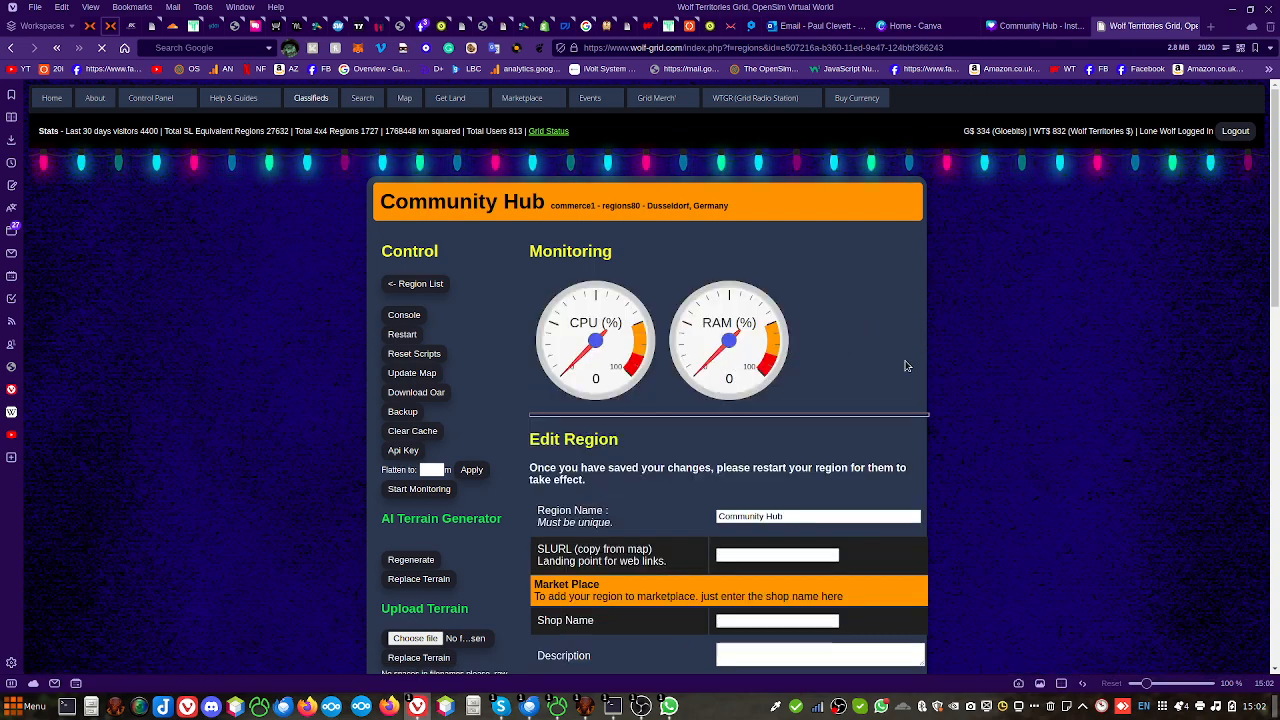
{"action": "scroll", "coordinate": [682, 474], "scroll_direction": "down", "scroll_amount": 2}
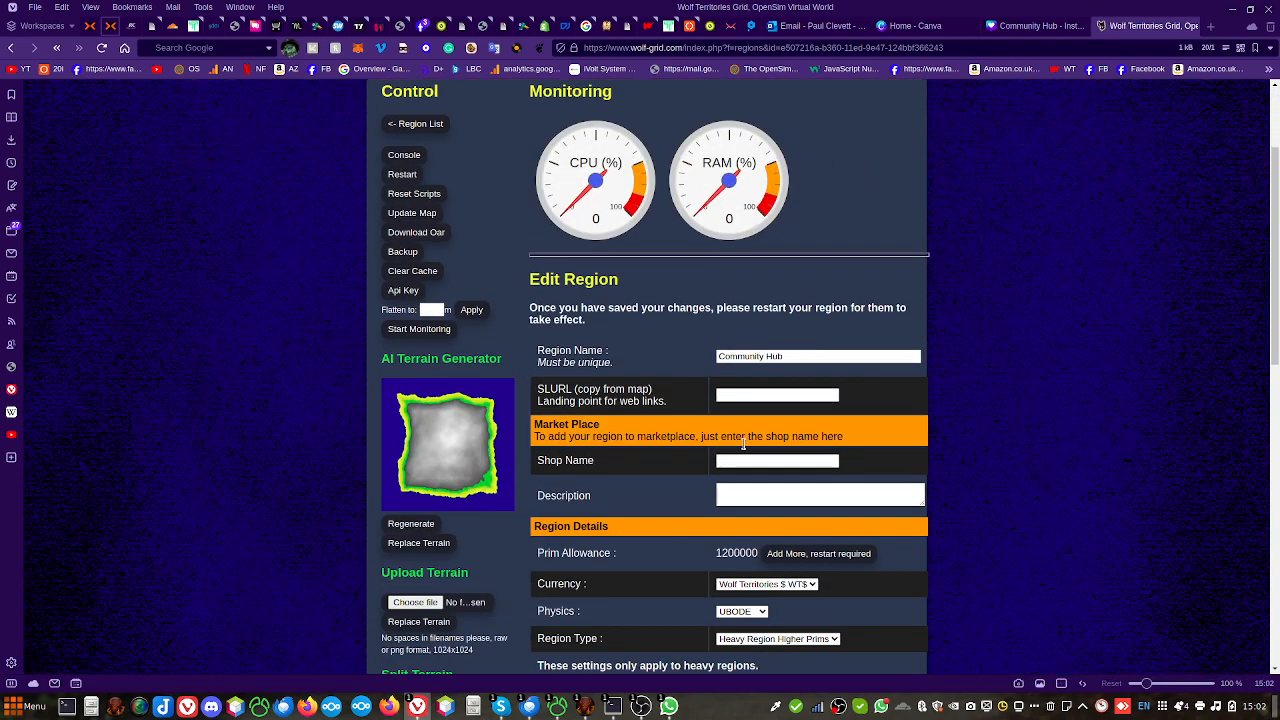
{"action": "scroll", "coordinate": [760, 410], "scroll_direction": "down", "scroll_amount": 3}
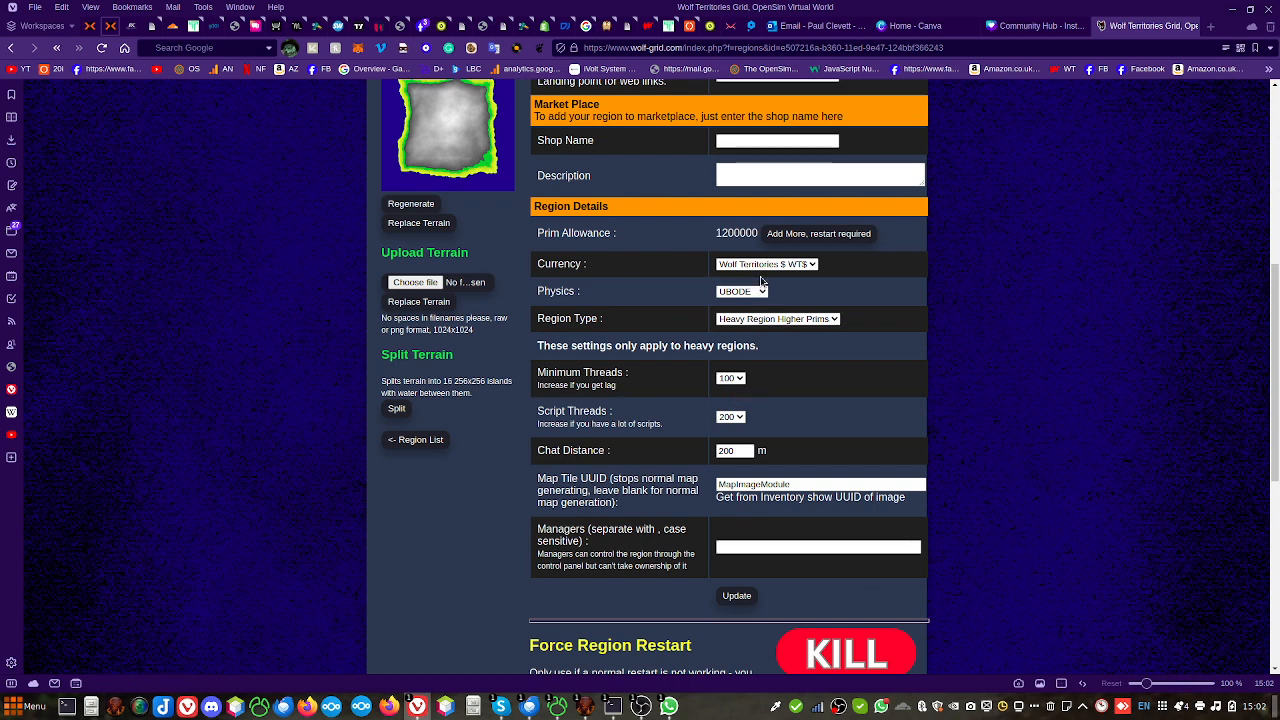
{"action": "left_click", "coordinate": [733, 378]}
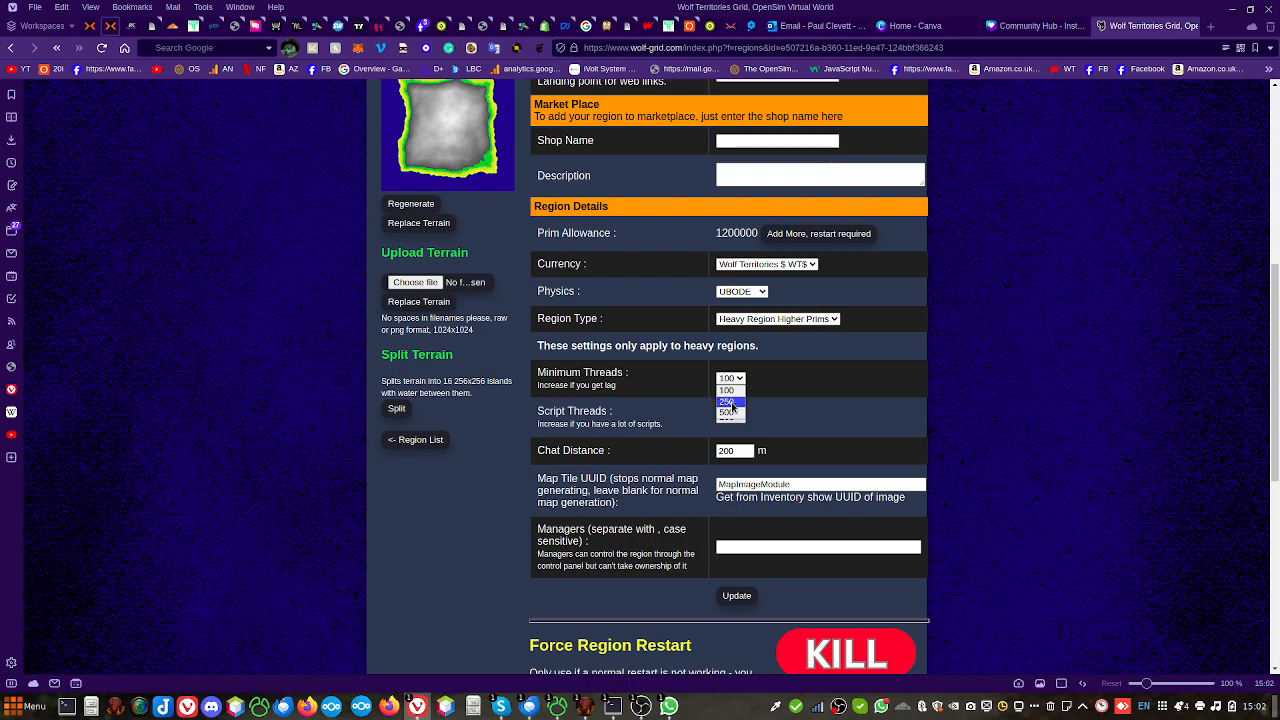
{"action": "left_click", "coordinate": [734, 410]}
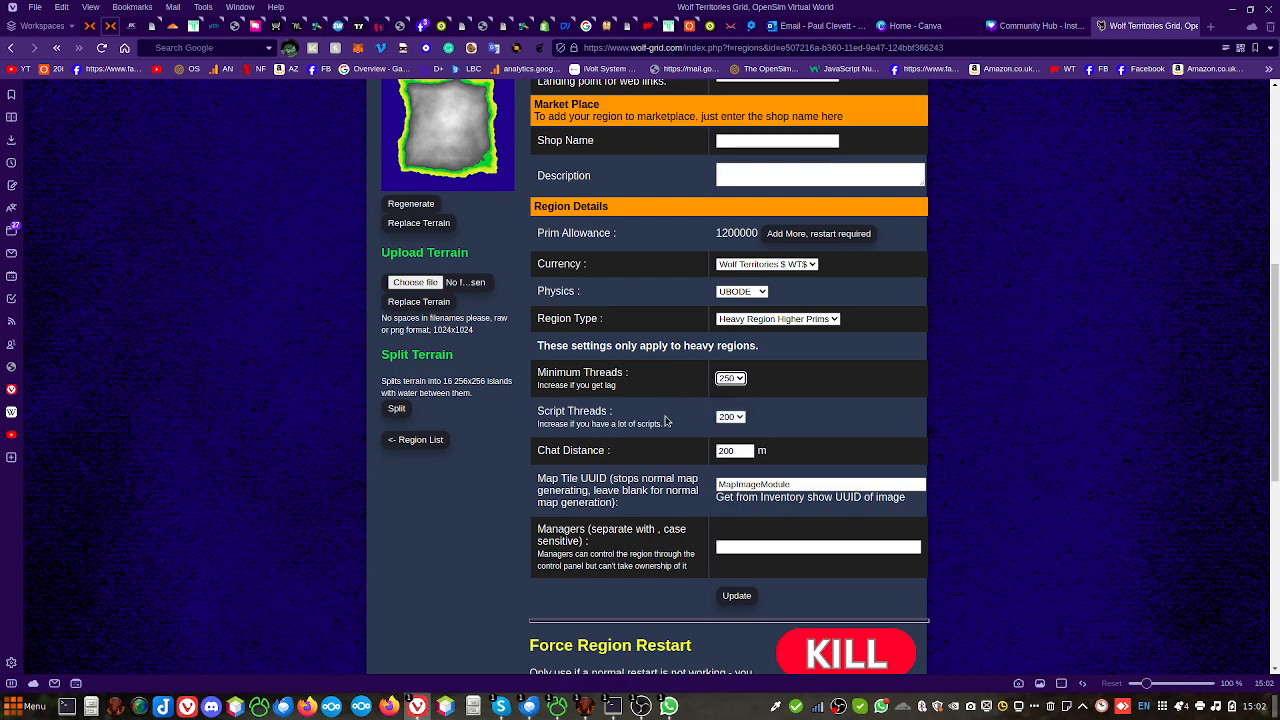
Replace the region's Map Tile UUID with the copied asset UUID of the Community Hub texture
{"action": "scroll", "coordinate": [655, 443], "scroll_direction": "down", "scroll_amount": 1}
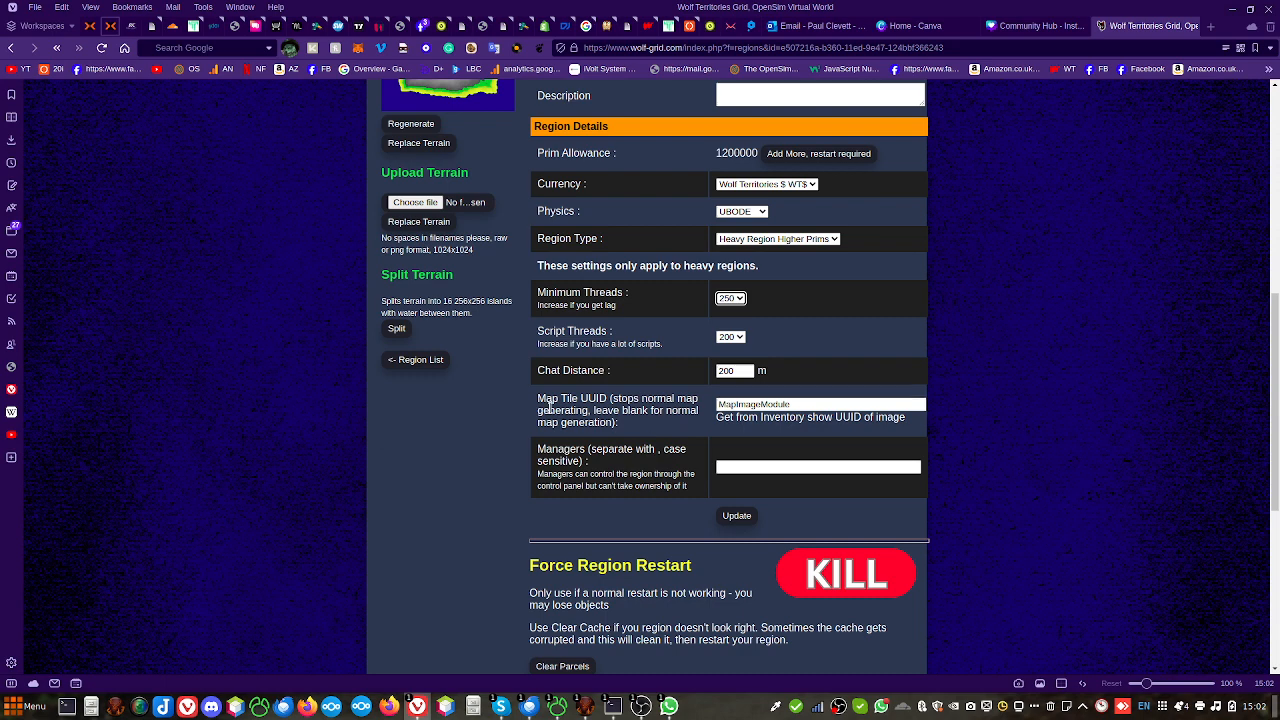
{"action": "double_click", "coordinate": [754, 404]}
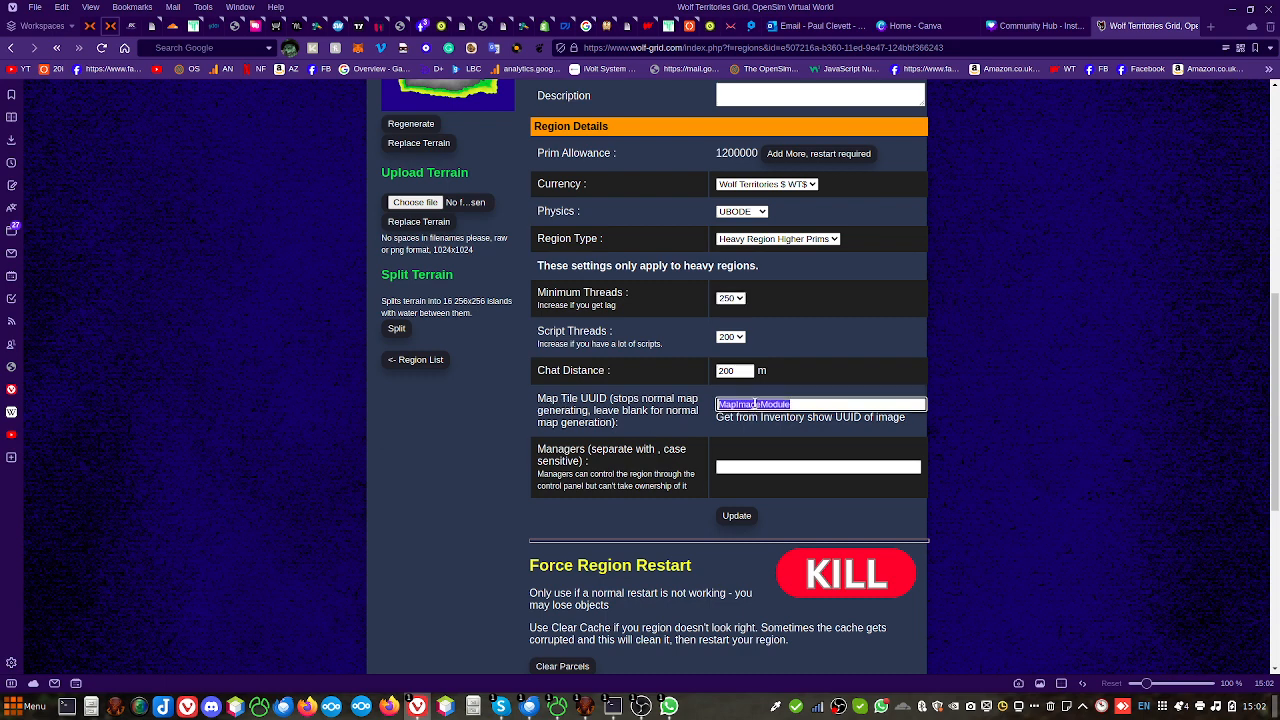
{"action": "key", "text": "ctrl+v"}
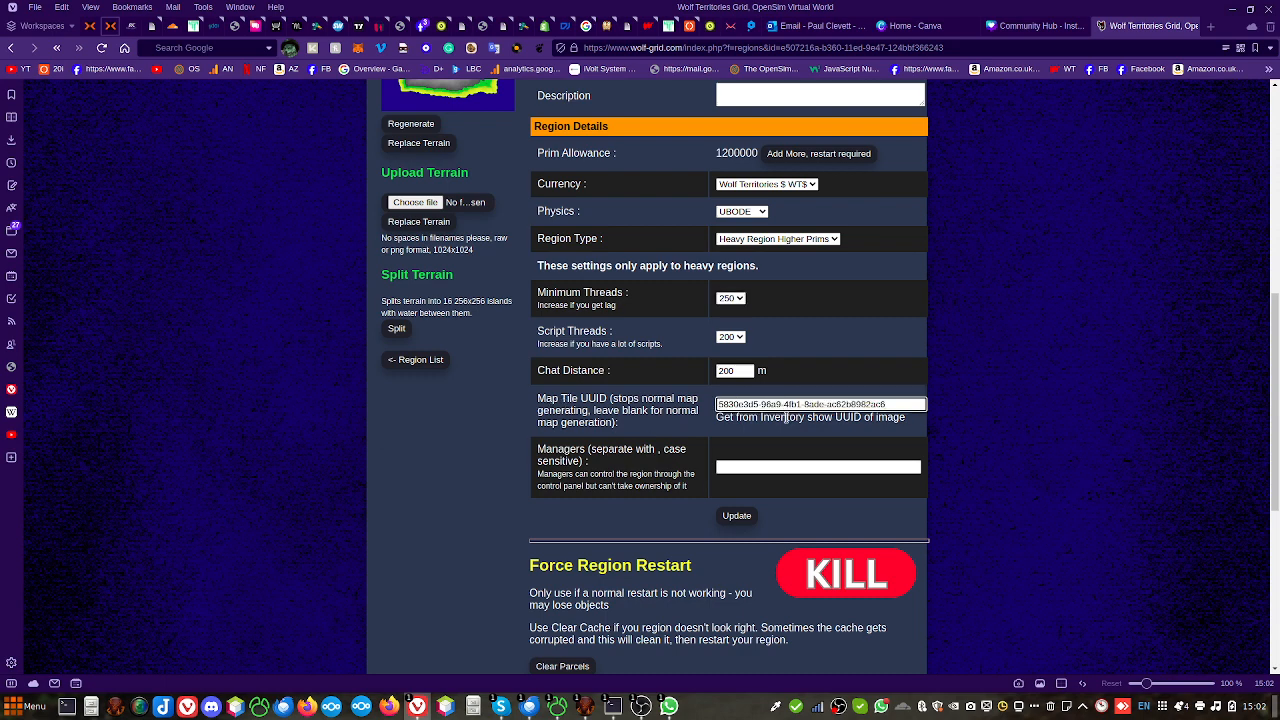
Enter two avatar names, separated by a comma, as region managers and save the region settings
{"action": "left_click", "coordinate": [762, 467]}
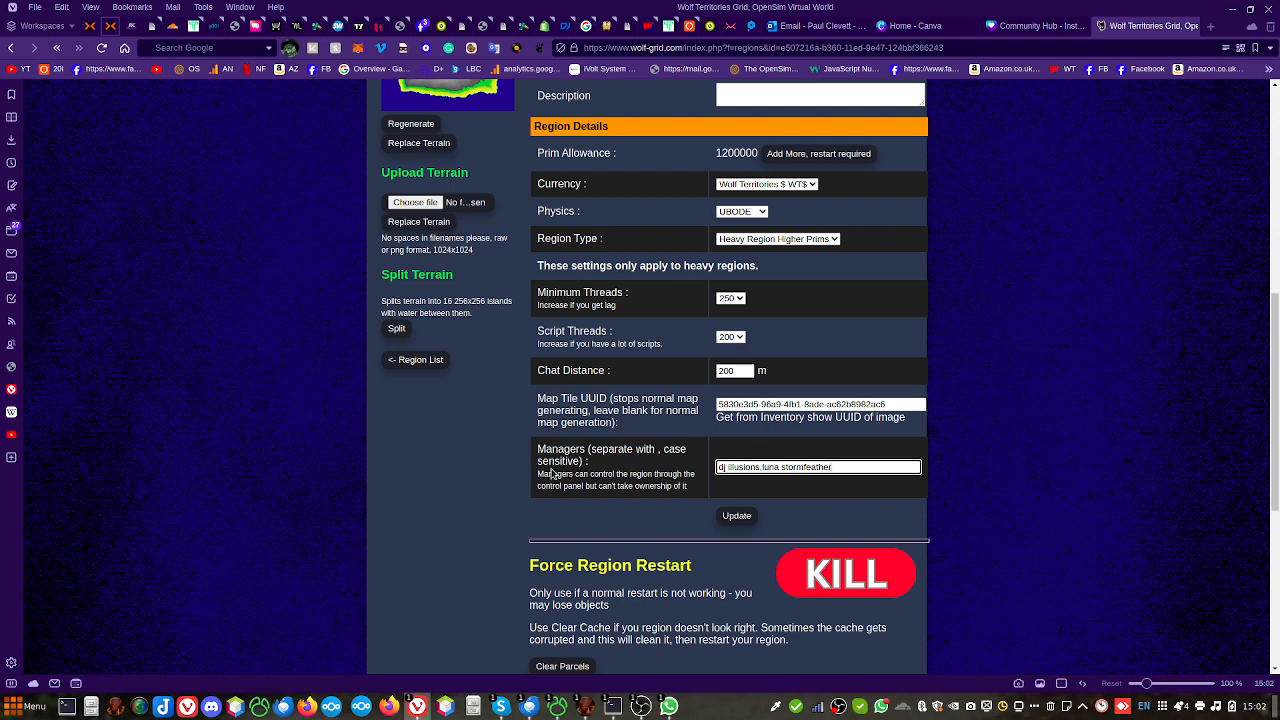
{"action": "left_click", "coordinate": [735, 516]}
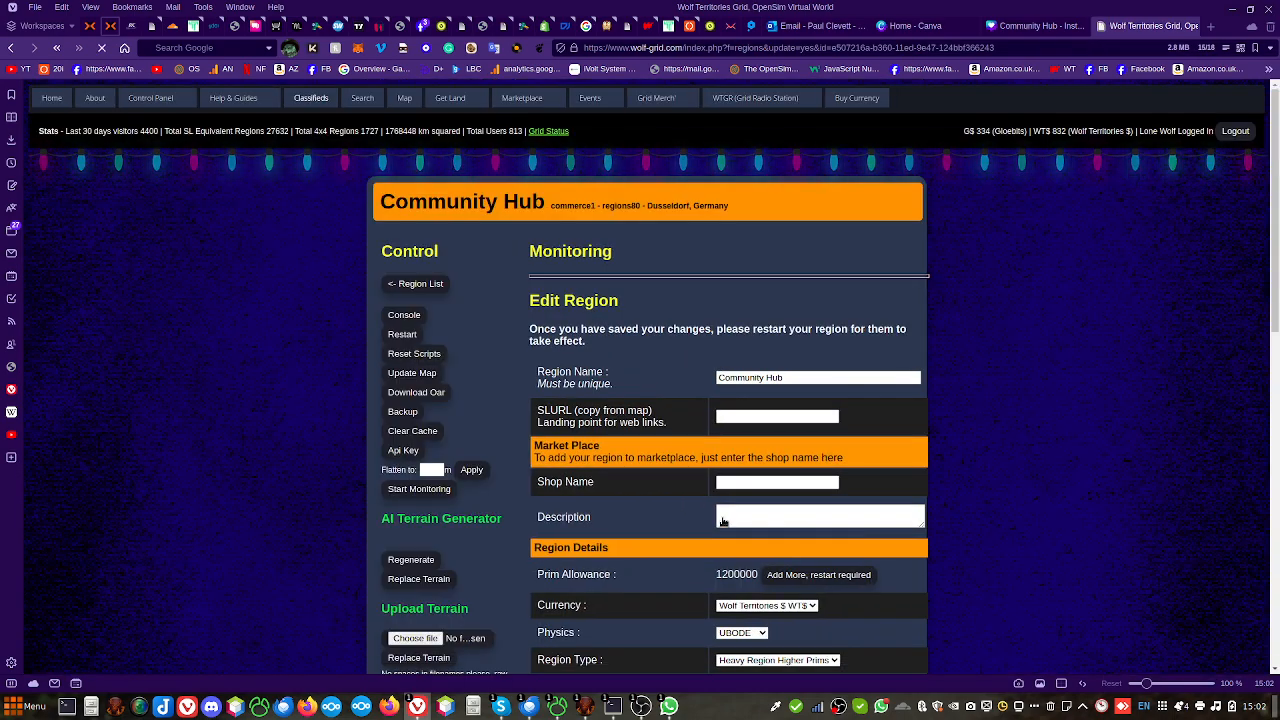
{"action": "scroll", "coordinate": [953, 452], "scroll_direction": "down", "scroll_amount": 1}
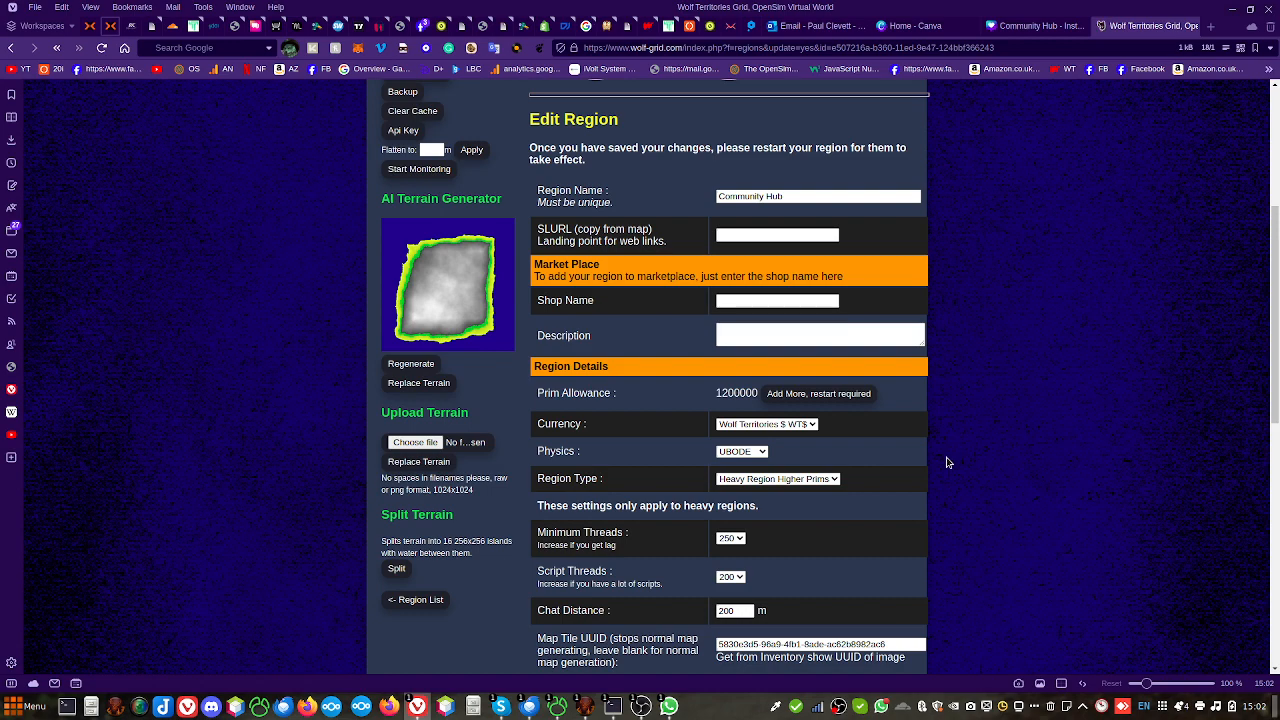
{"action": "scroll", "coordinate": [946, 460], "scroll_direction": "down", "scroll_amount": 2}
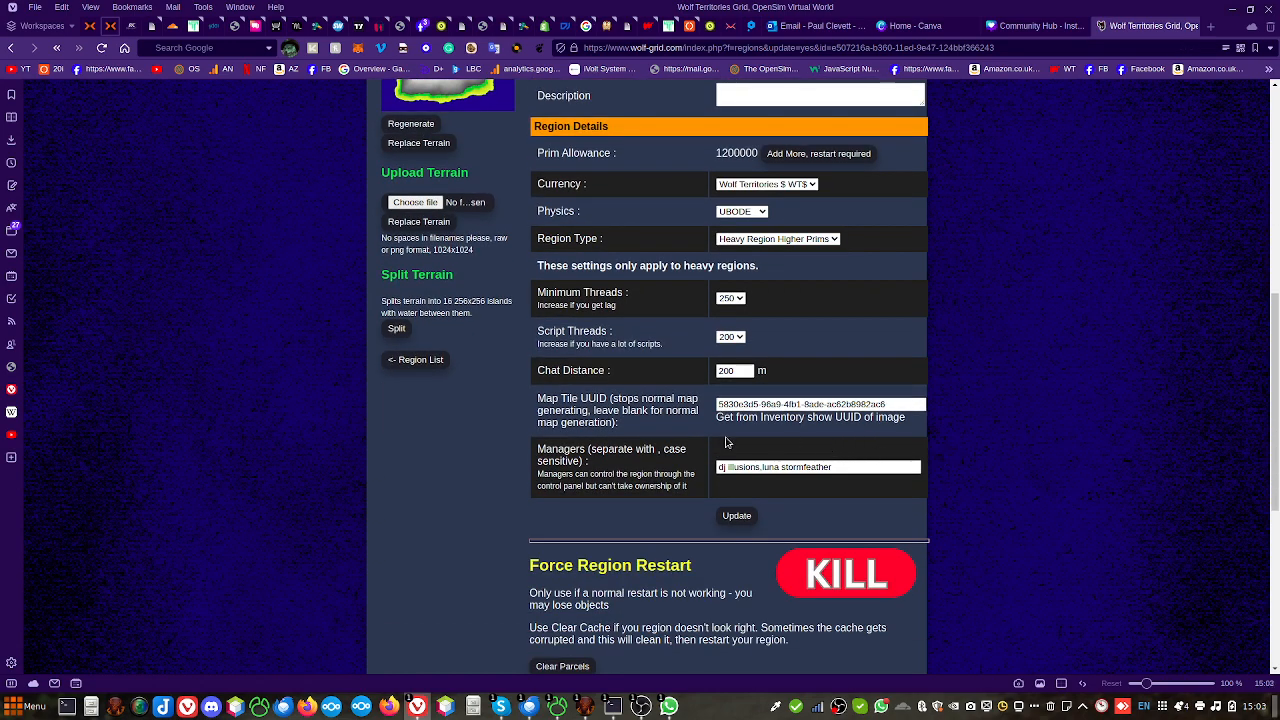
{"action": "scroll", "coordinate": [739, 452], "scroll_direction": "up", "scroll_amount": 2}
{"action": "scroll", "coordinate": [739, 452], "scroll_direction": "up", "scroll_amount": 3}
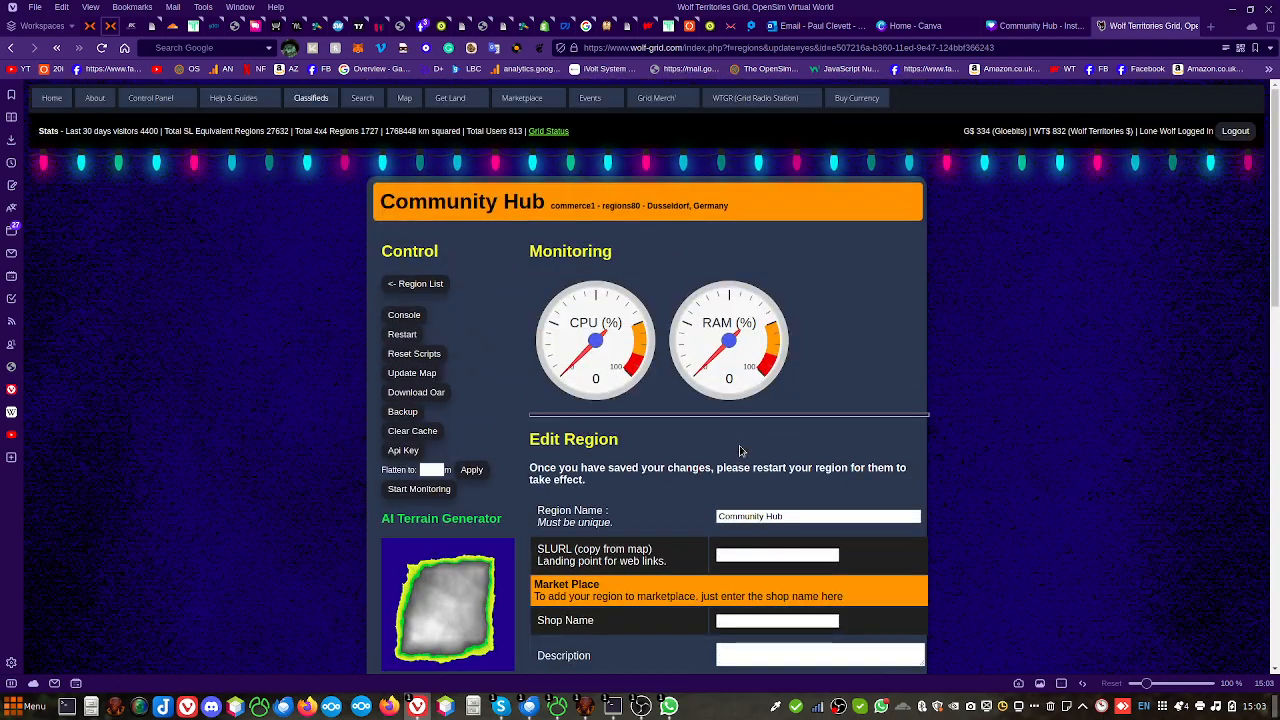
Switch to Firestorm, close the inventory, and teleport the avatar out of Community Hub to WT Atlantic 01
{"action": "left_click", "coordinate": [585, 707]}
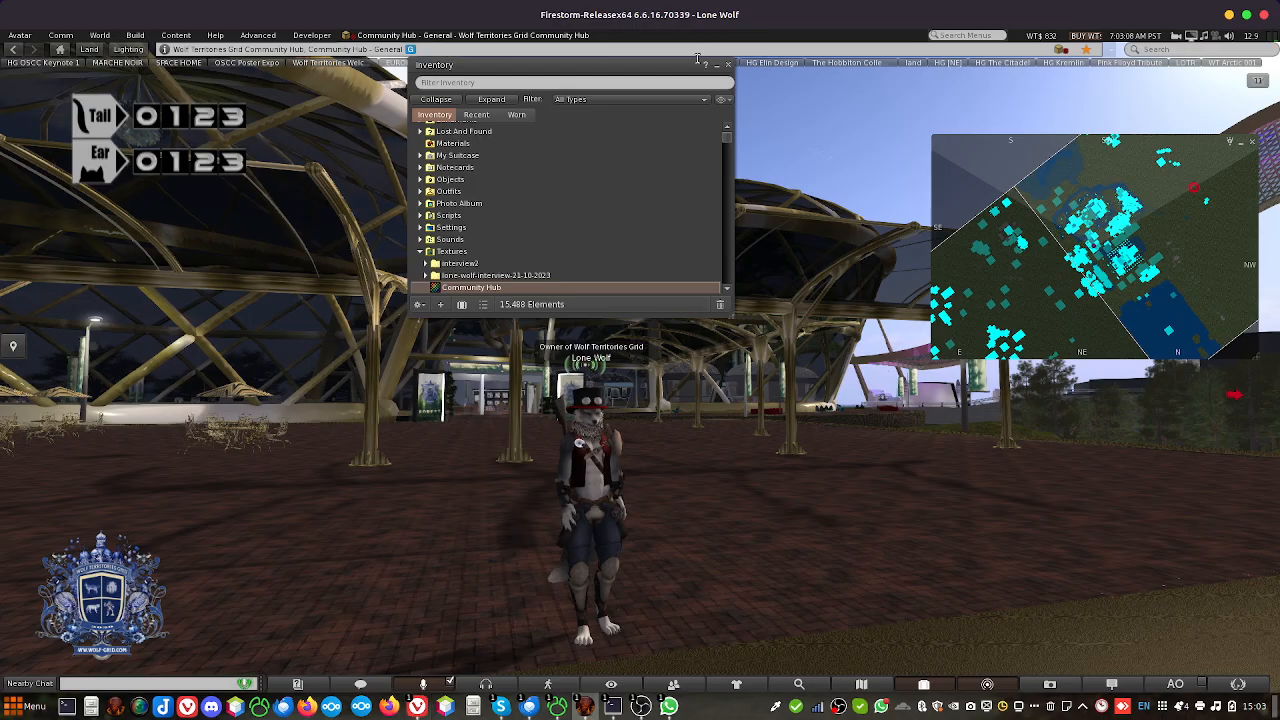
{"action": "left_click", "coordinate": [728, 64]}
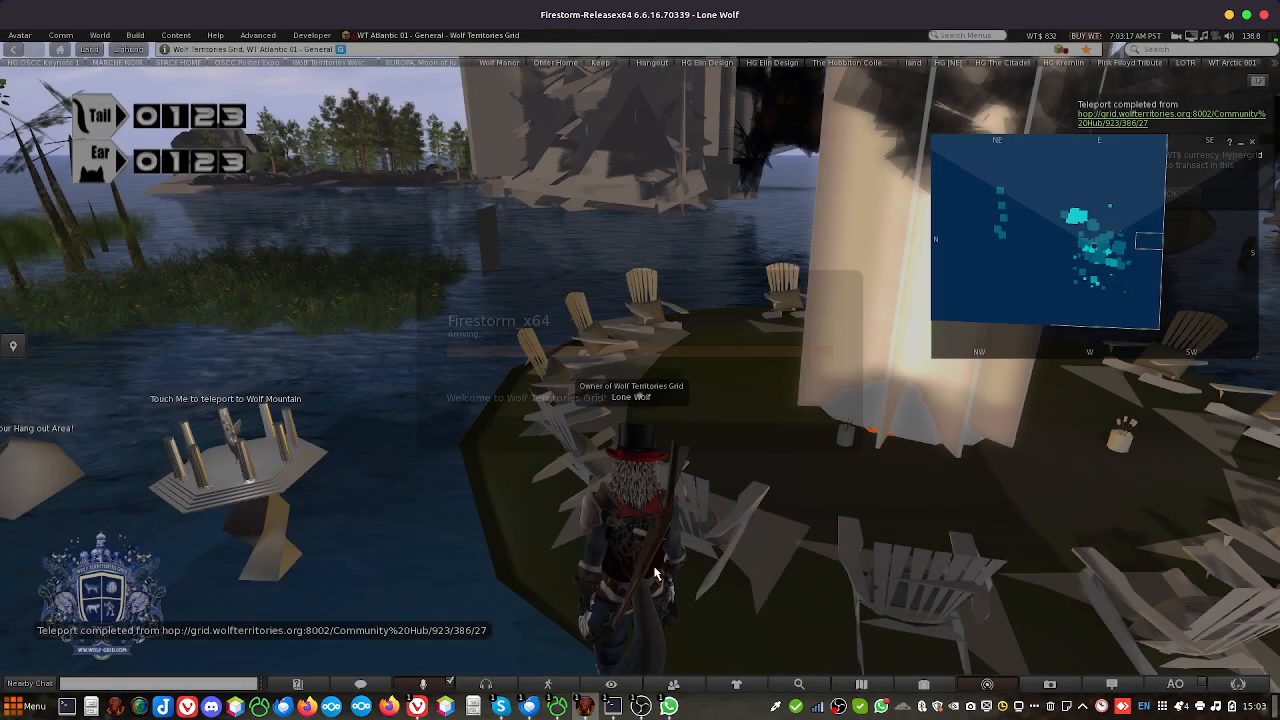
{"action": "key", "text": "Left"}
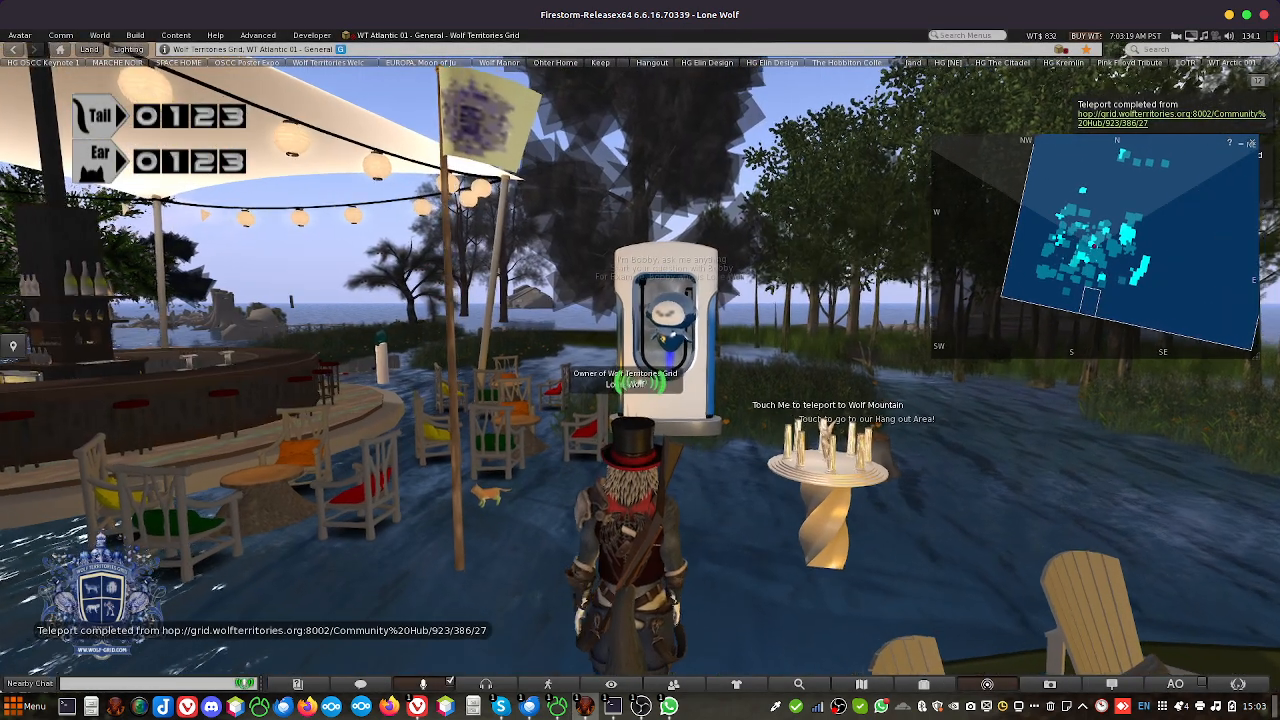
{"action": "key", "text": "Left"}
{"action": "key", "text": "Left"}
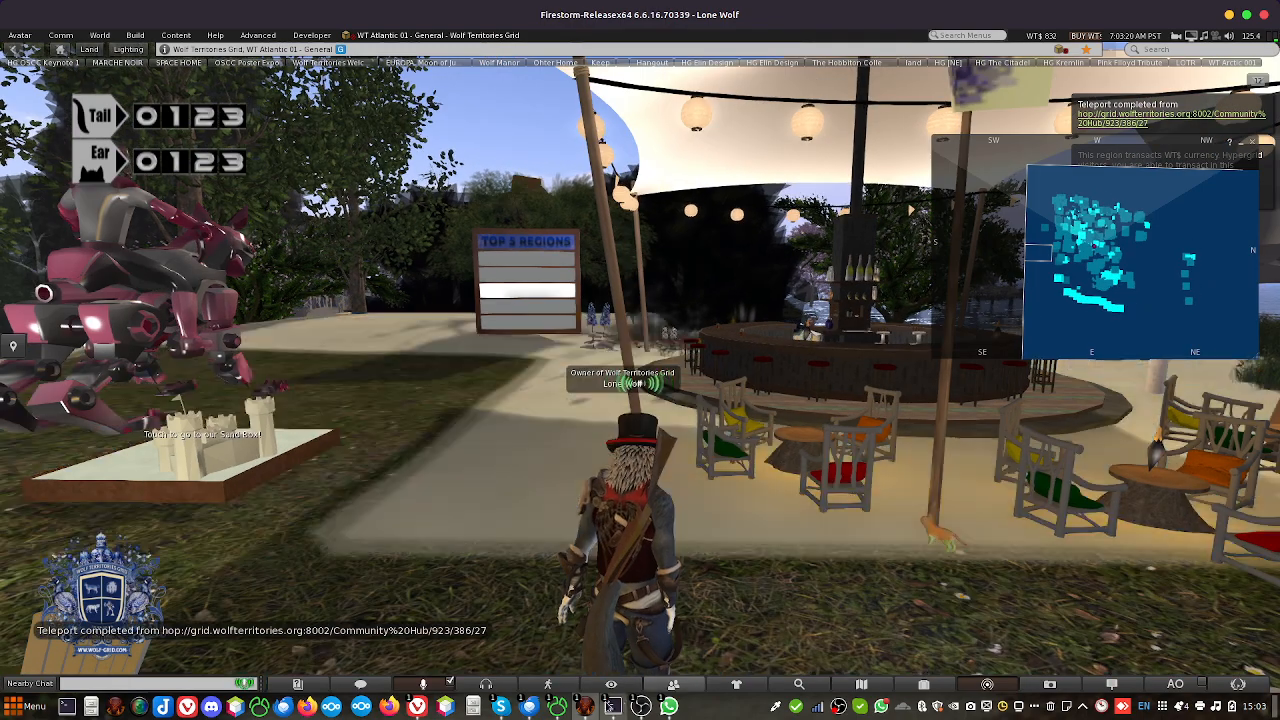
{"action": "left_click_drag", "start_coordinate": [645, 580], "coordinate": [657, 612]}
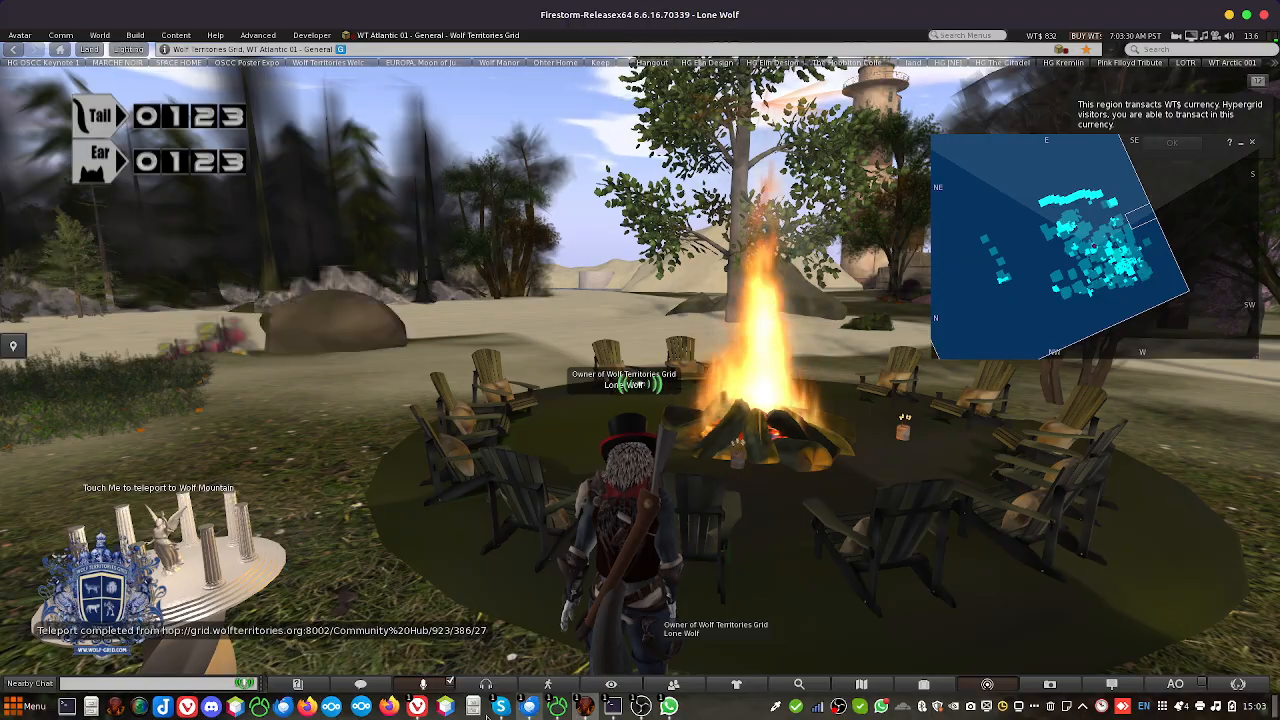
Switch back to the browser and restart the Community Hub region
{"action": "left_click", "coordinate": [417, 708]}
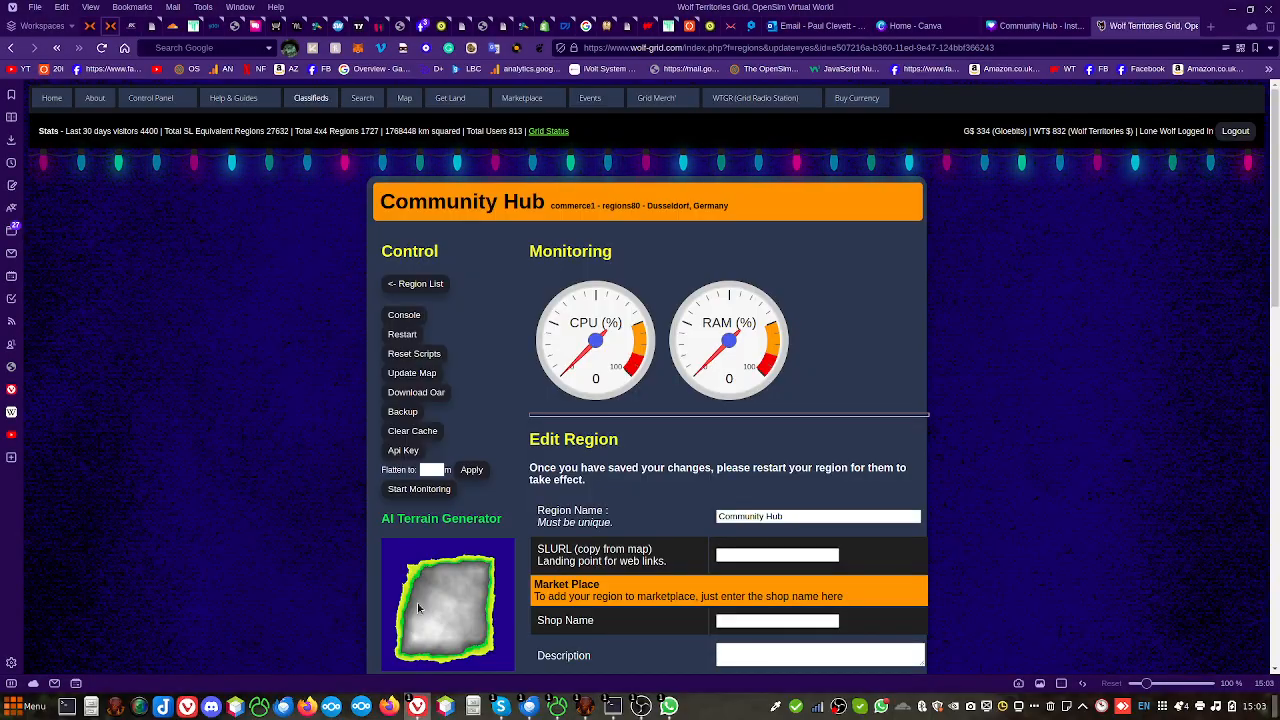
{"action": "left_click", "coordinate": [408, 335]}
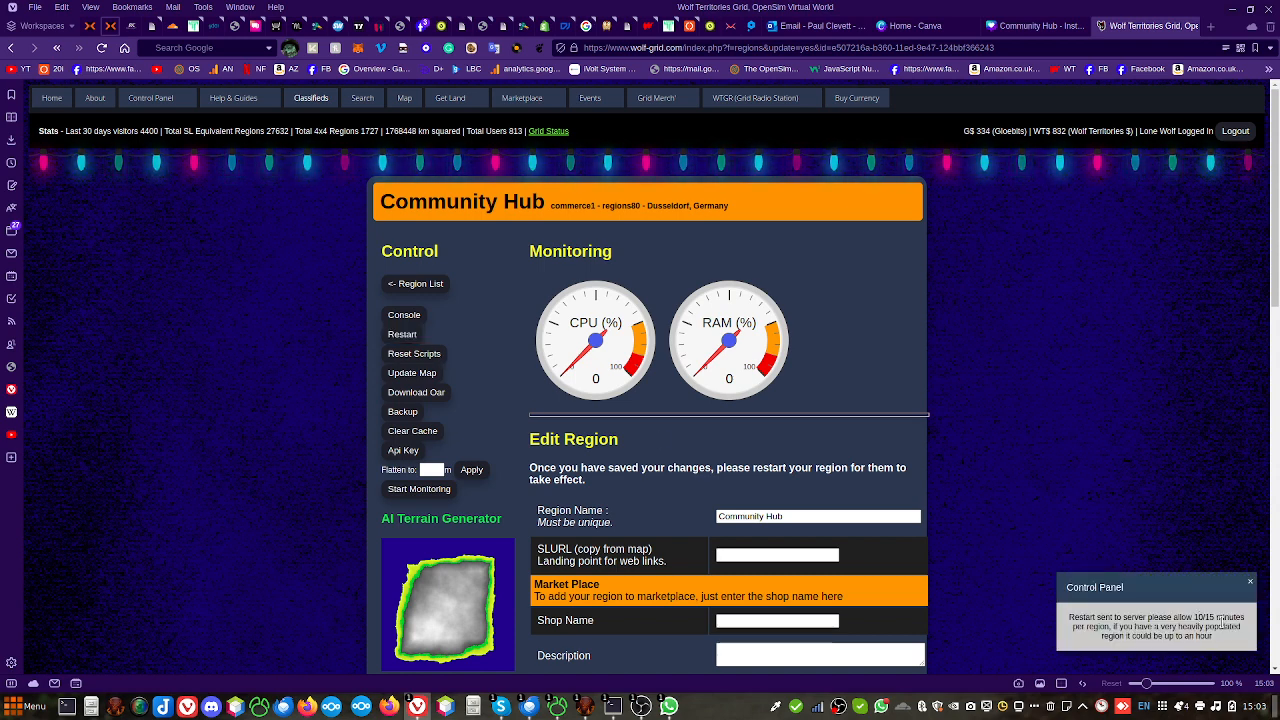
Examine the Community Hub console for the restart's progress, glance at Firestorm, and return to the region's management page
{"action": "left_click", "coordinate": [403, 316]}
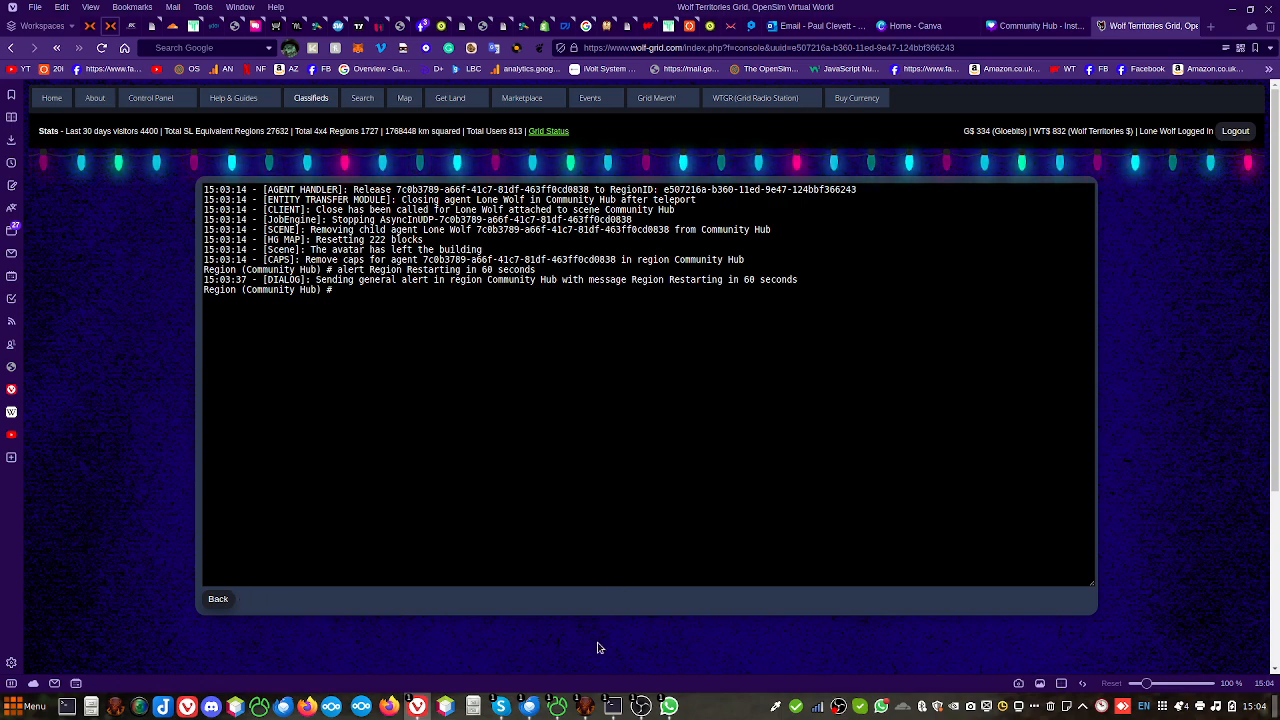
{"action": "left_click", "coordinate": [585, 706]}
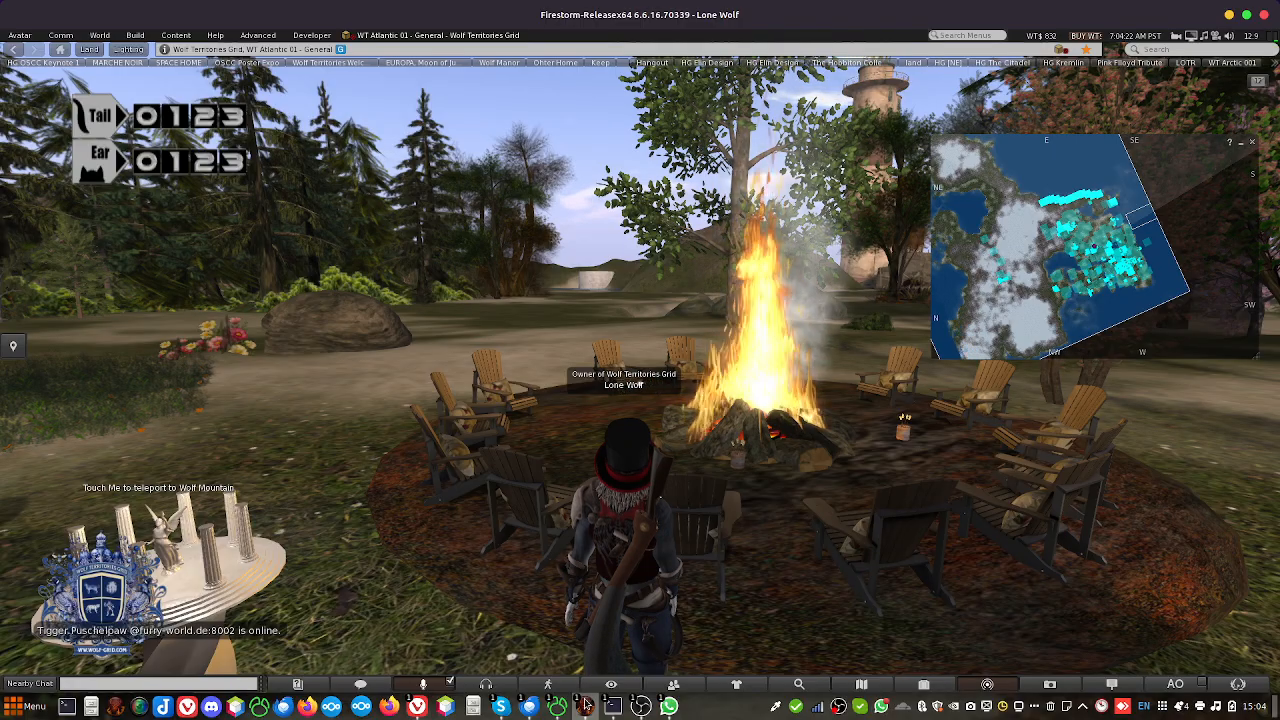
{"action": "left_click", "coordinate": [585, 706]}
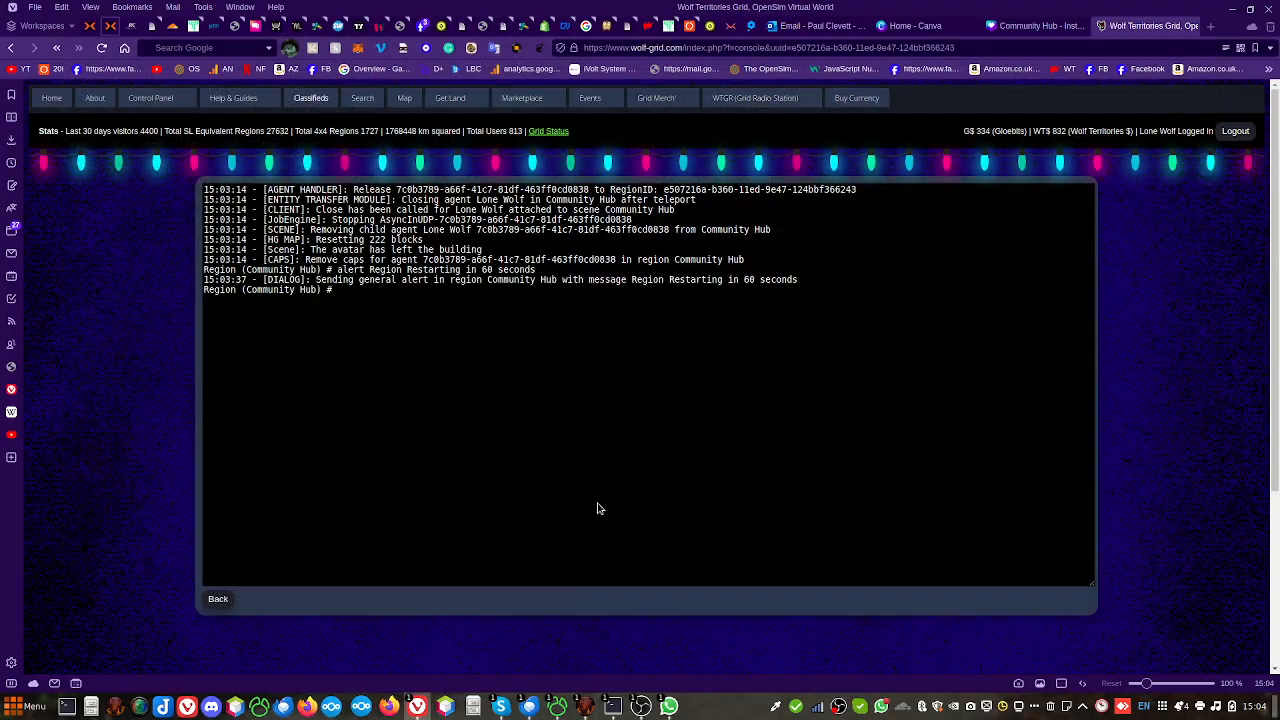
{"action": "left_click", "coordinate": [214, 603]}
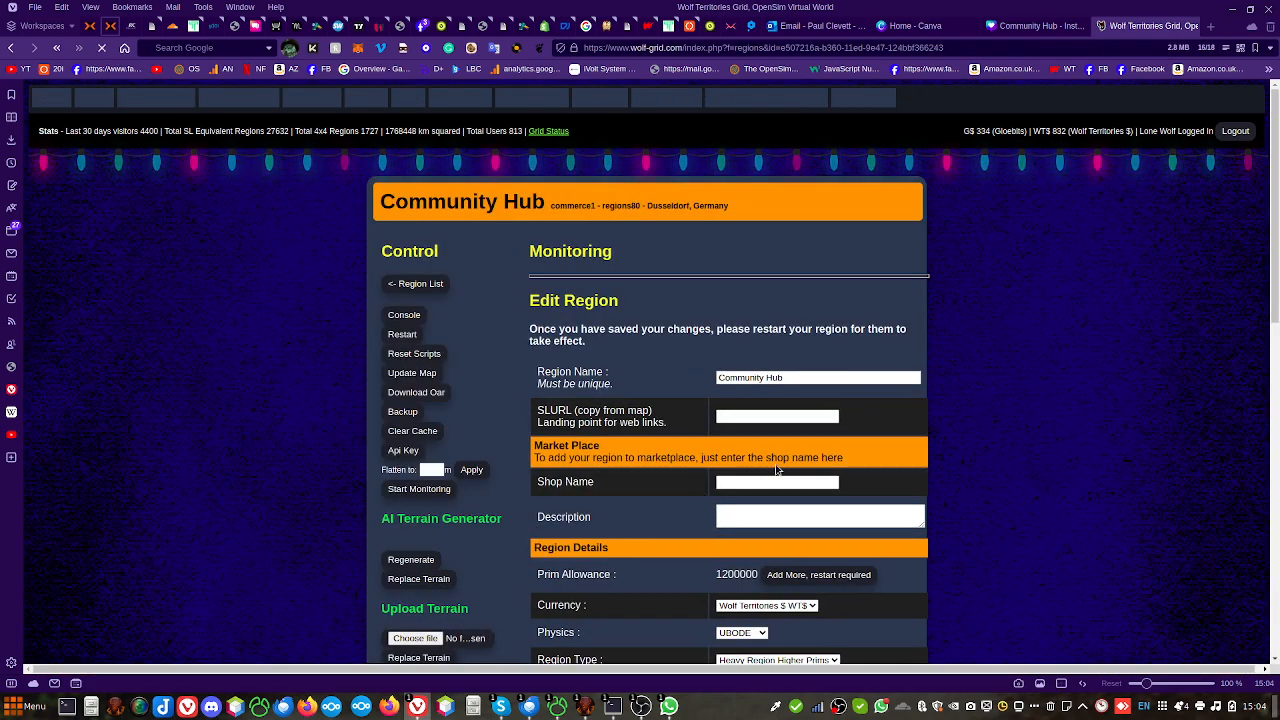
Regenerate the AI terrain preview twice and activate the Flatten to height field
{"action": "scroll", "coordinate": [966, 368], "scroll_direction": "down", "scroll_amount": 2}
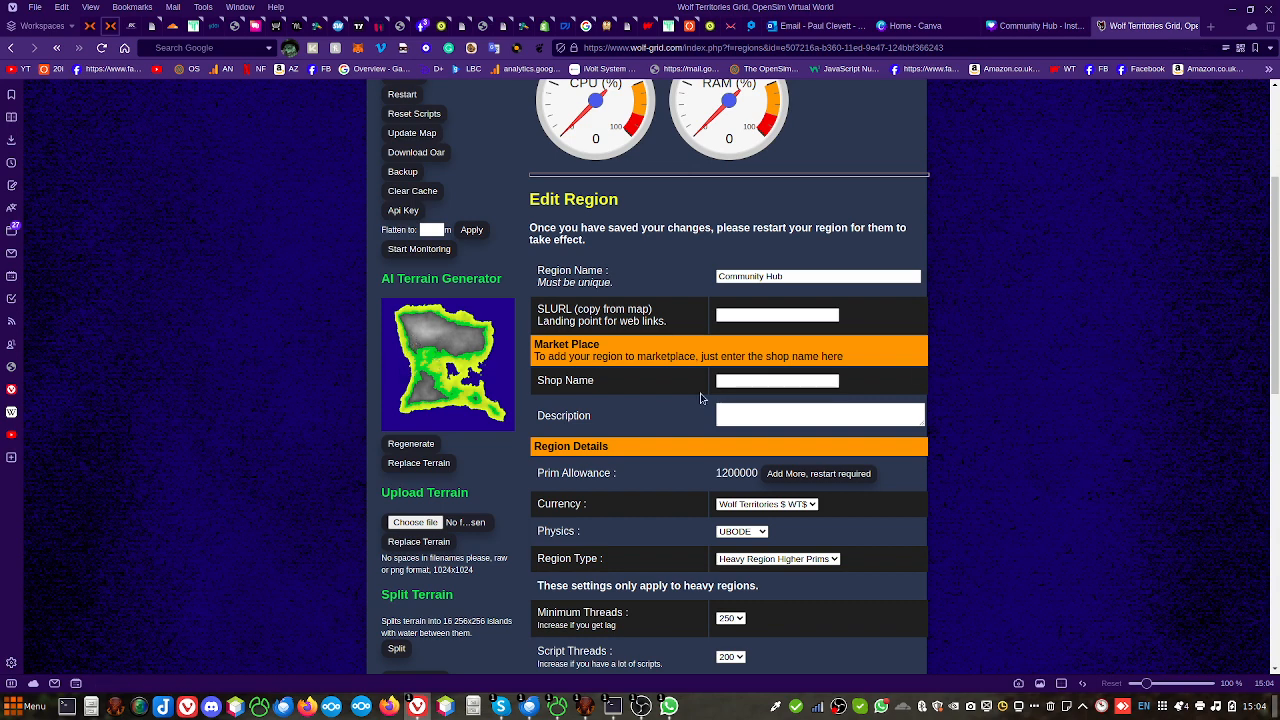
{"action": "left_click", "coordinate": [422, 446]}
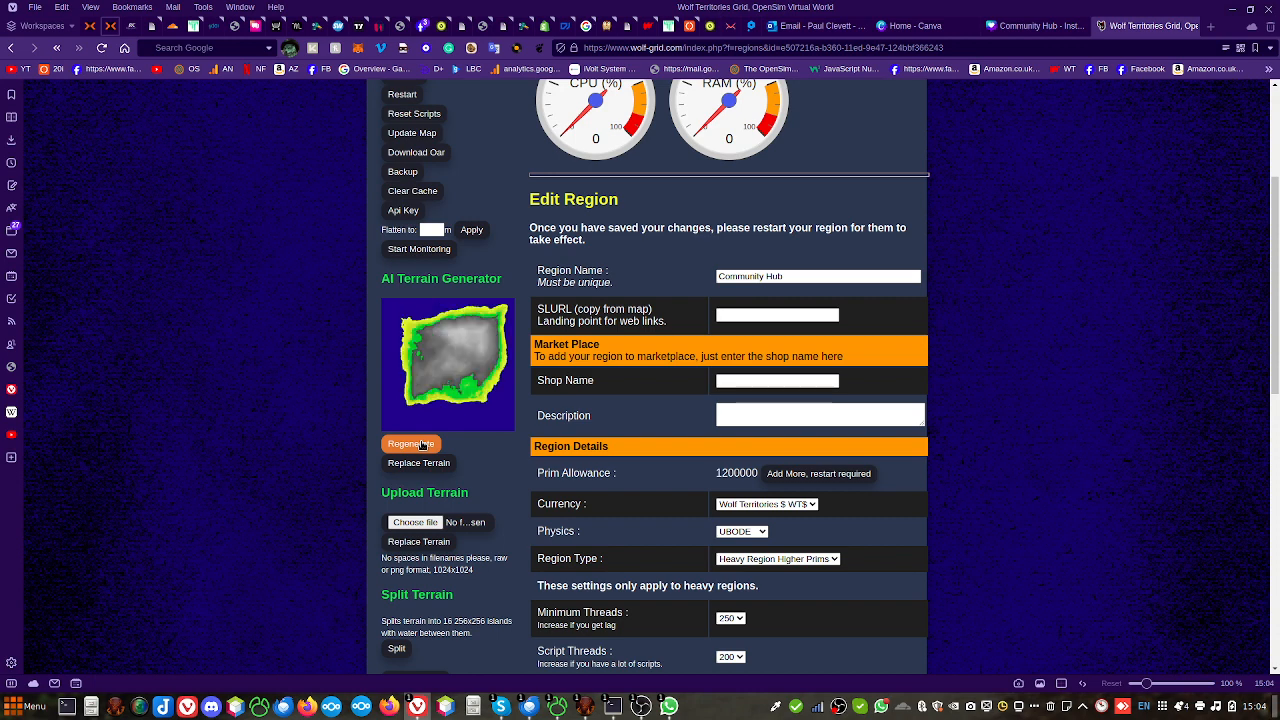
{"action": "left_click", "coordinate": [422, 446]}
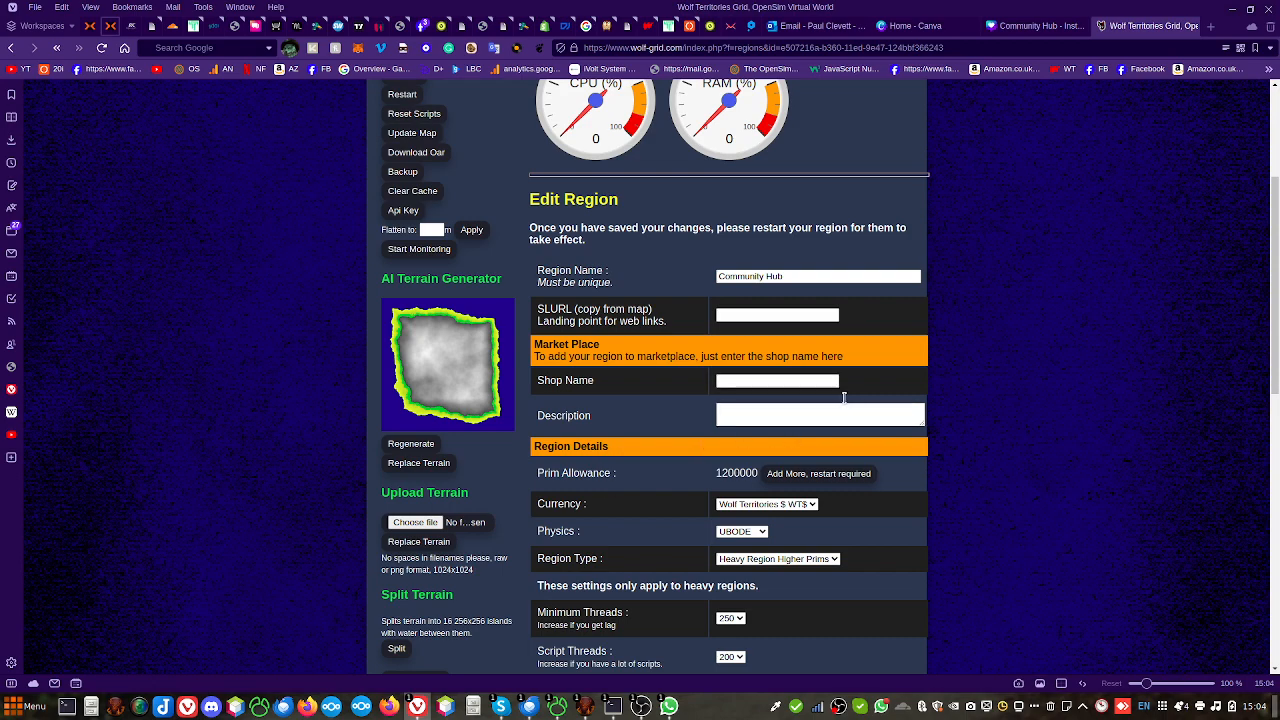
{"action": "scroll", "coordinate": [844, 398], "scroll_direction": "up", "scroll_amount": 3}
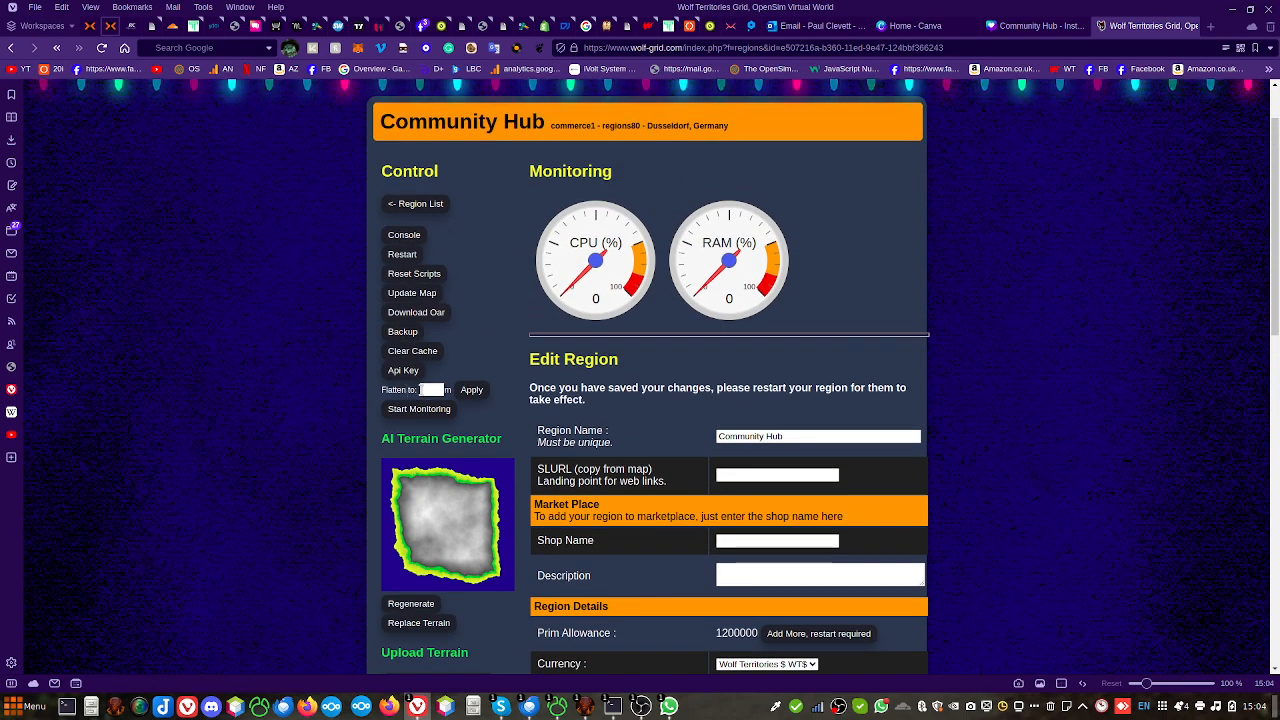
{"action": "left_click", "coordinate": [421, 390]}
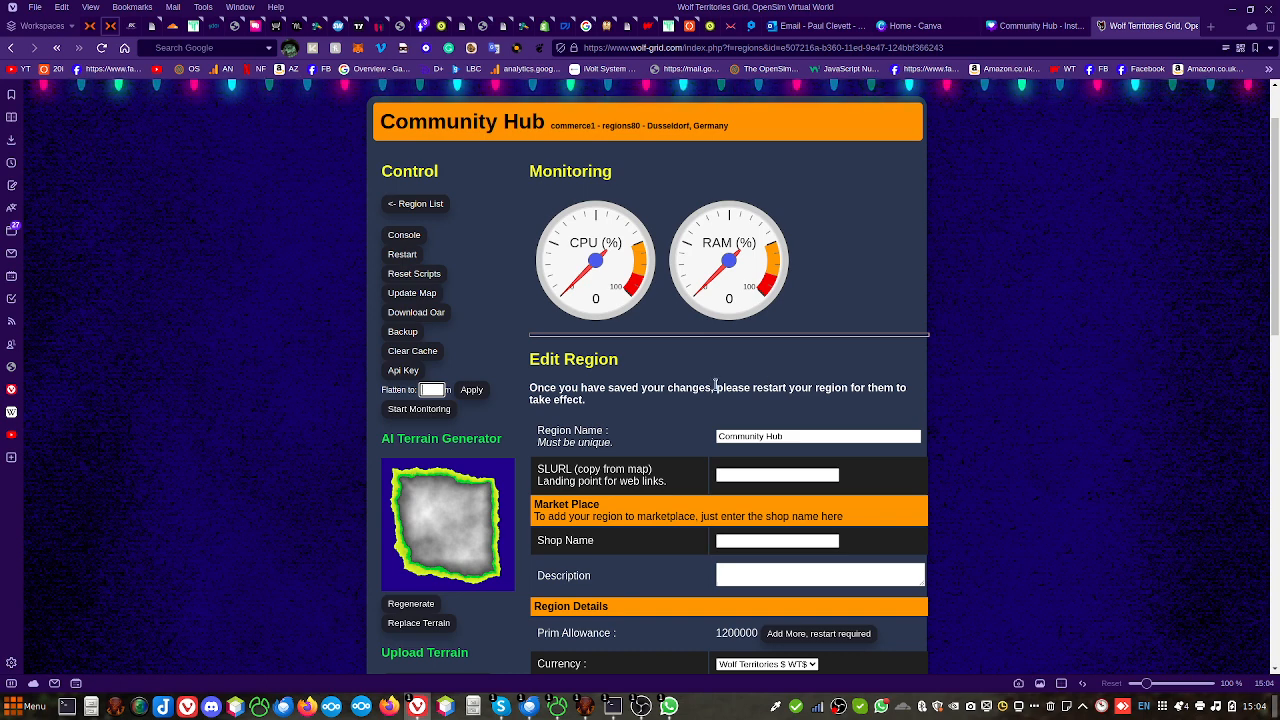
Start monitoring the Community Hub region and check its console for the restart's progress before returning to its management page
{"action": "left_click", "coordinate": [416, 411]}
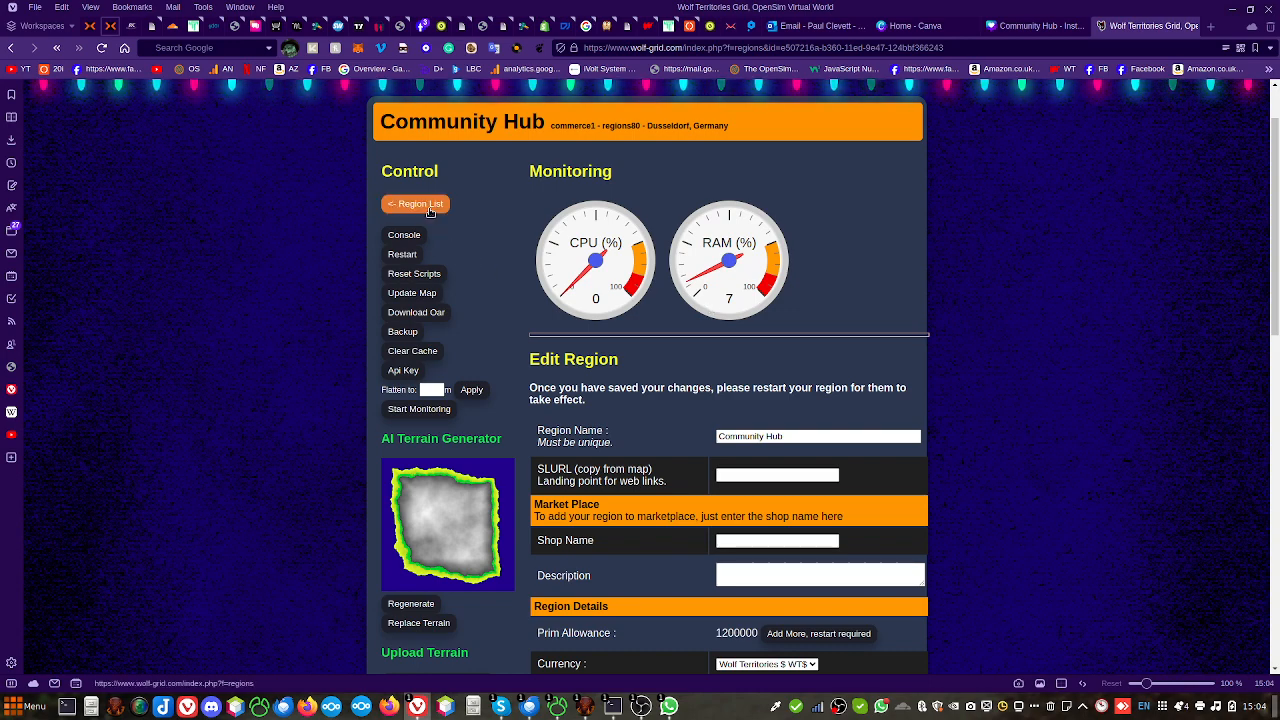
{"action": "left_click", "coordinate": [404, 235]}
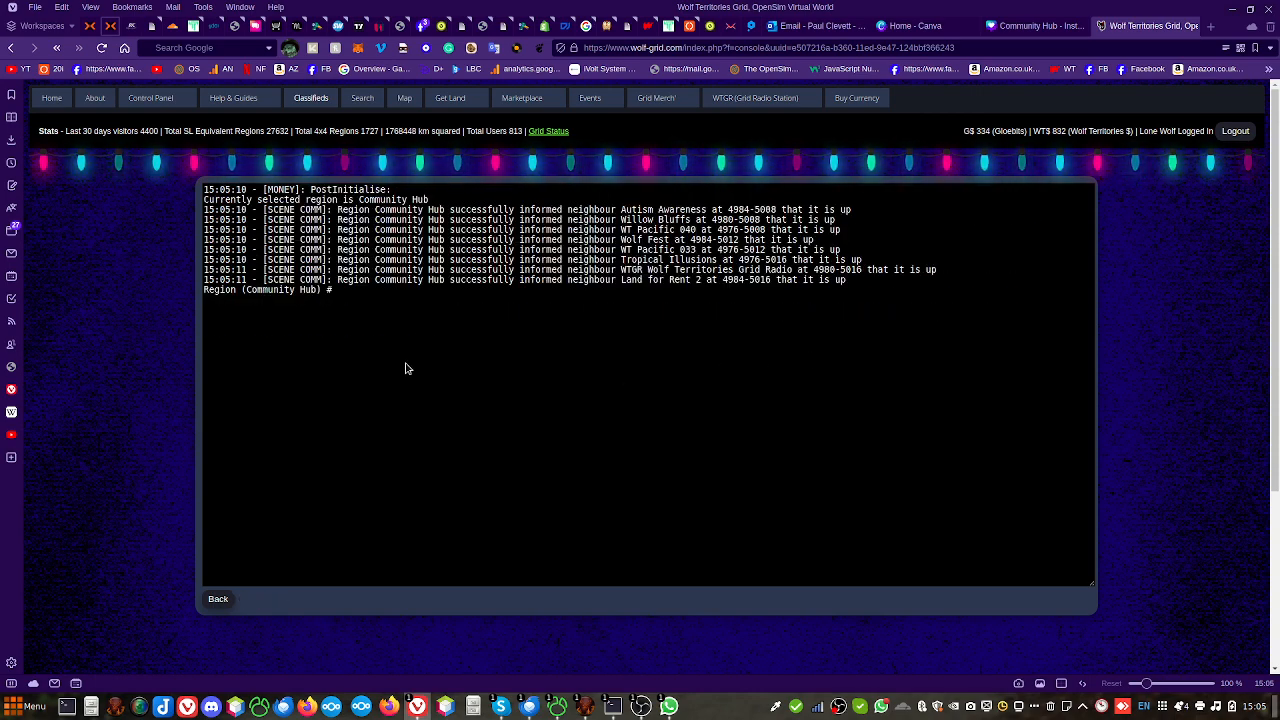
{"action": "left_click", "coordinate": [217, 599]}
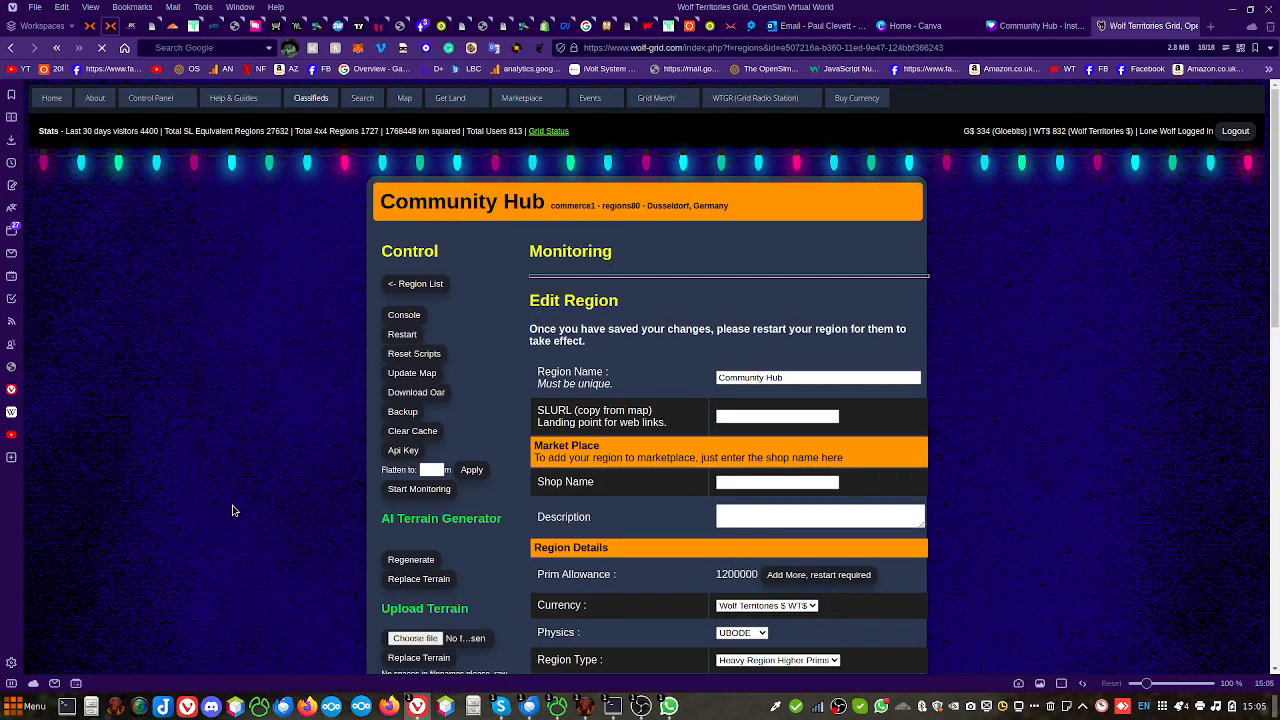
Switch to Firestorm and search the world map for Community Hub
{"action": "left_click", "coordinate": [583, 708]}
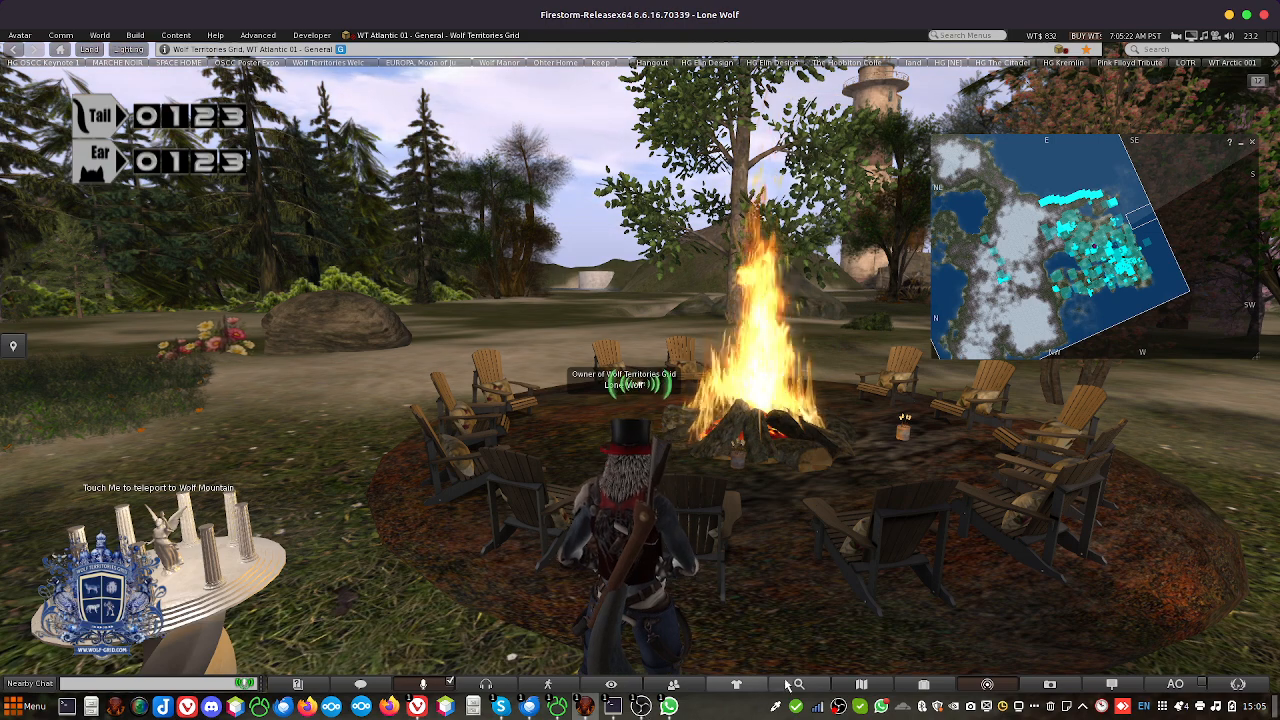
{"action": "left_click", "coordinate": [863, 686]}
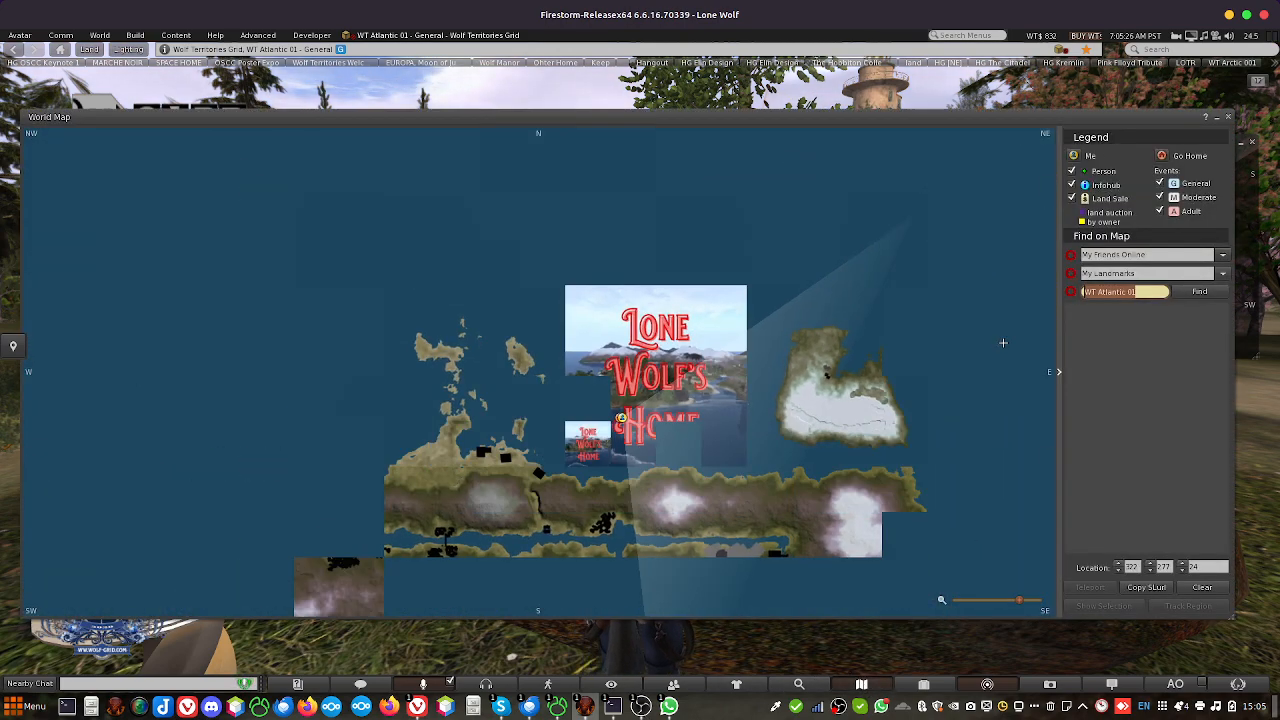
{"action": "type", "text": "comm"}
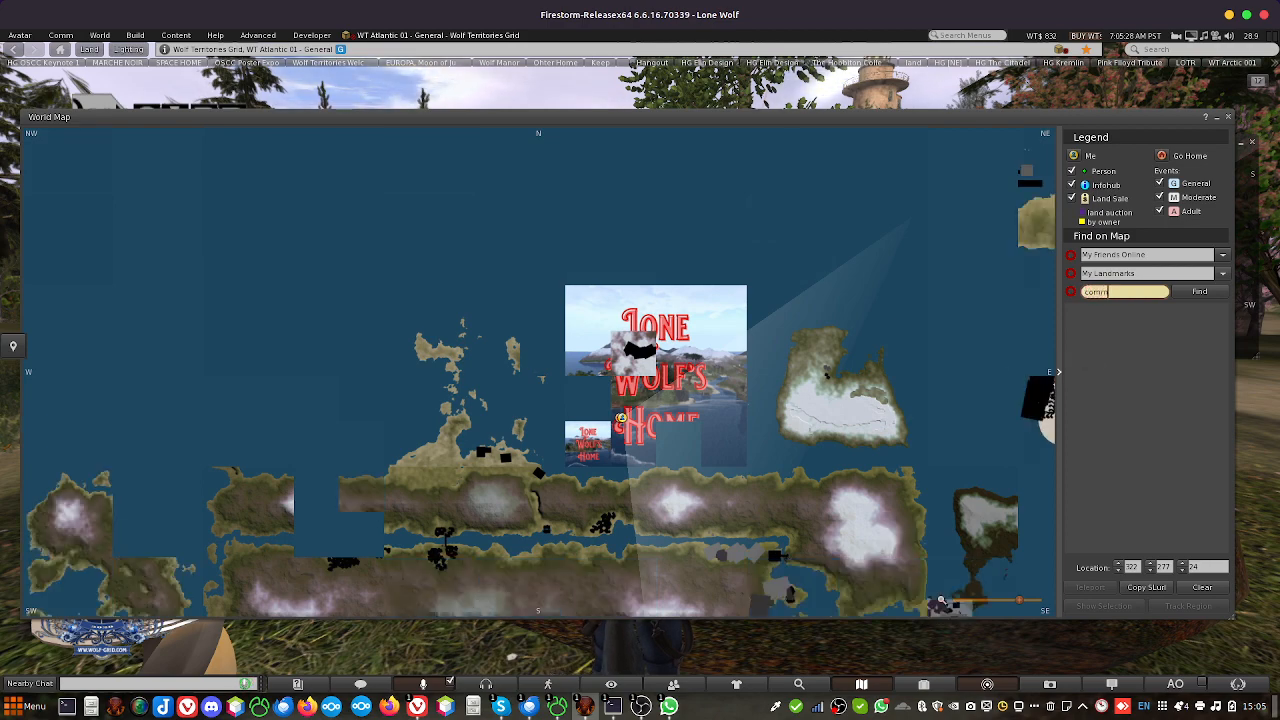
{"action": "type", "text": "unity hub"}
{"action": "key", "text": "Return"}
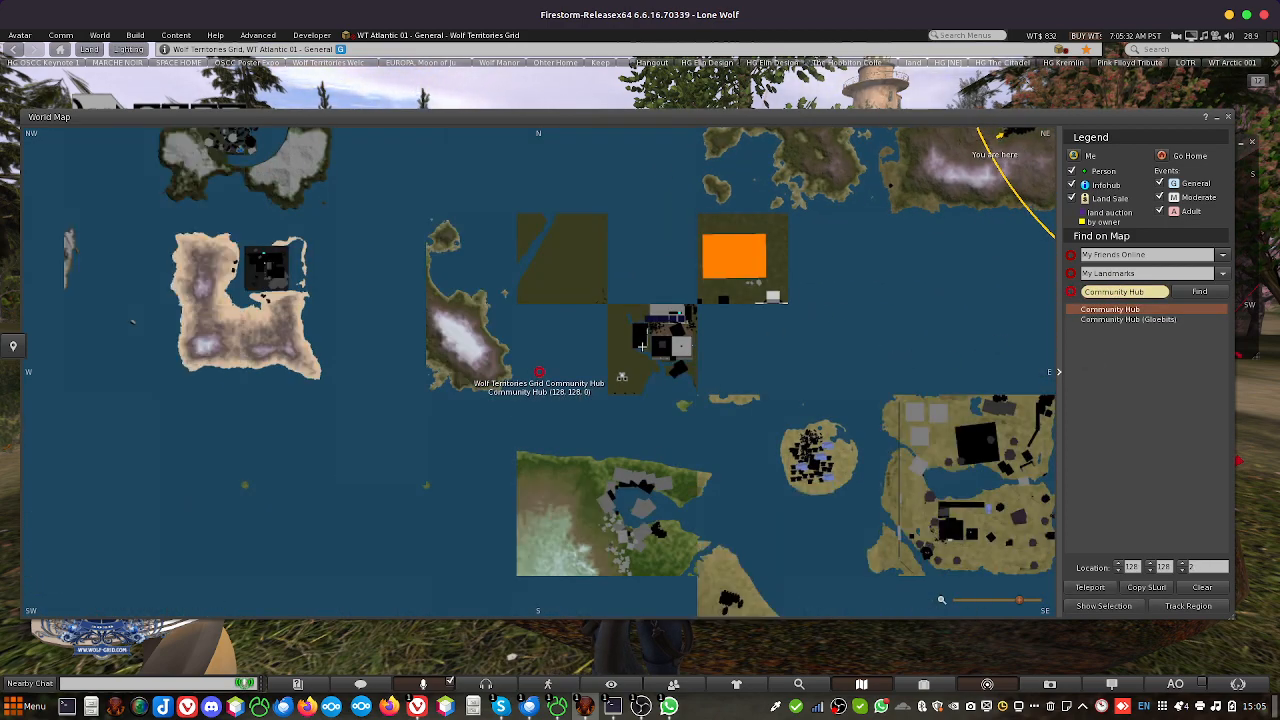
Examine Community Hub's map tile up close and from the wide view of the whole grid
{"action": "scroll", "coordinate": [641, 346], "scroll_direction": "up", "scroll_amount": 2}
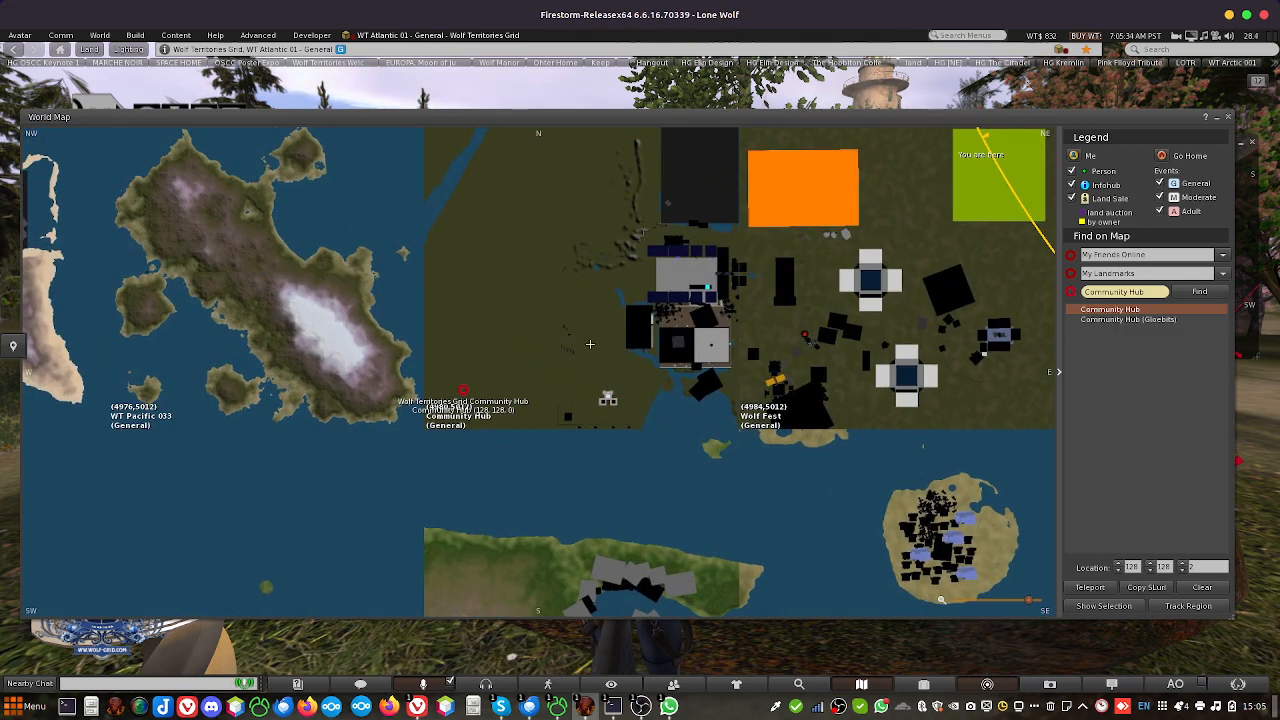
{"action": "scroll", "coordinate": [607, 319], "scroll_direction": "down", "scroll_amount": 1}
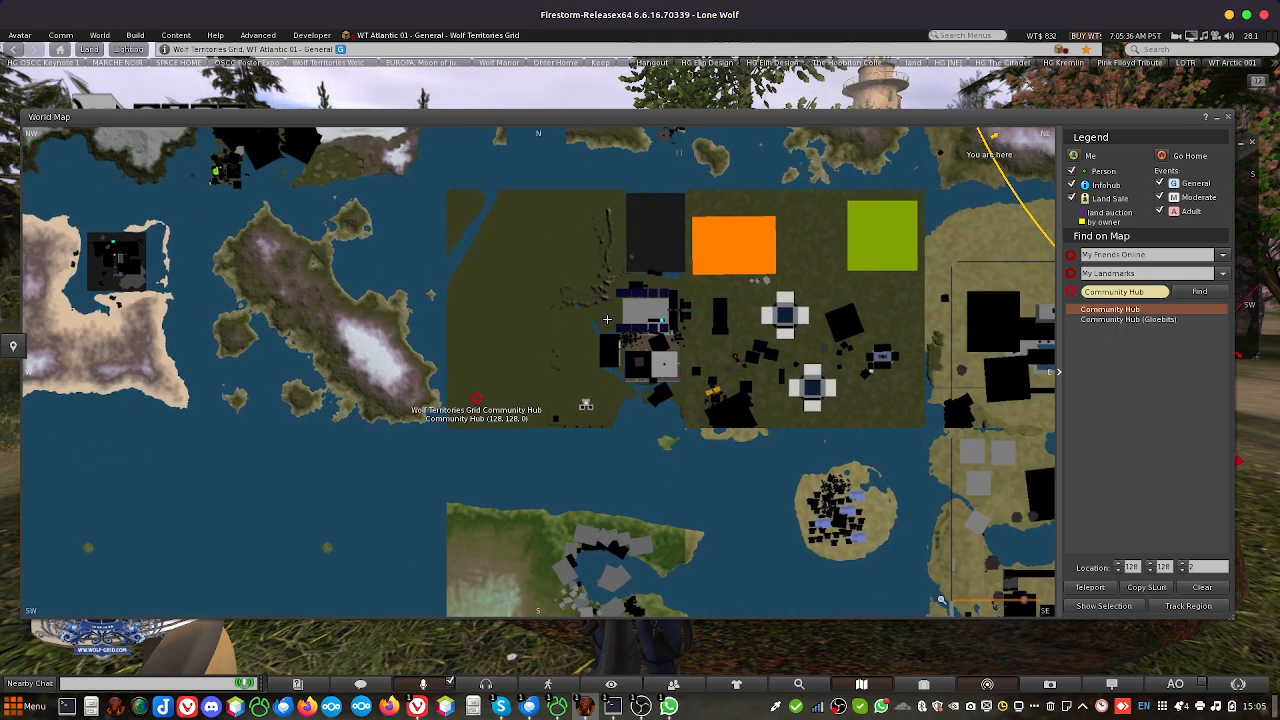
{"action": "scroll", "coordinate": [602, 321], "scroll_direction": "up", "scroll_amount": 1}
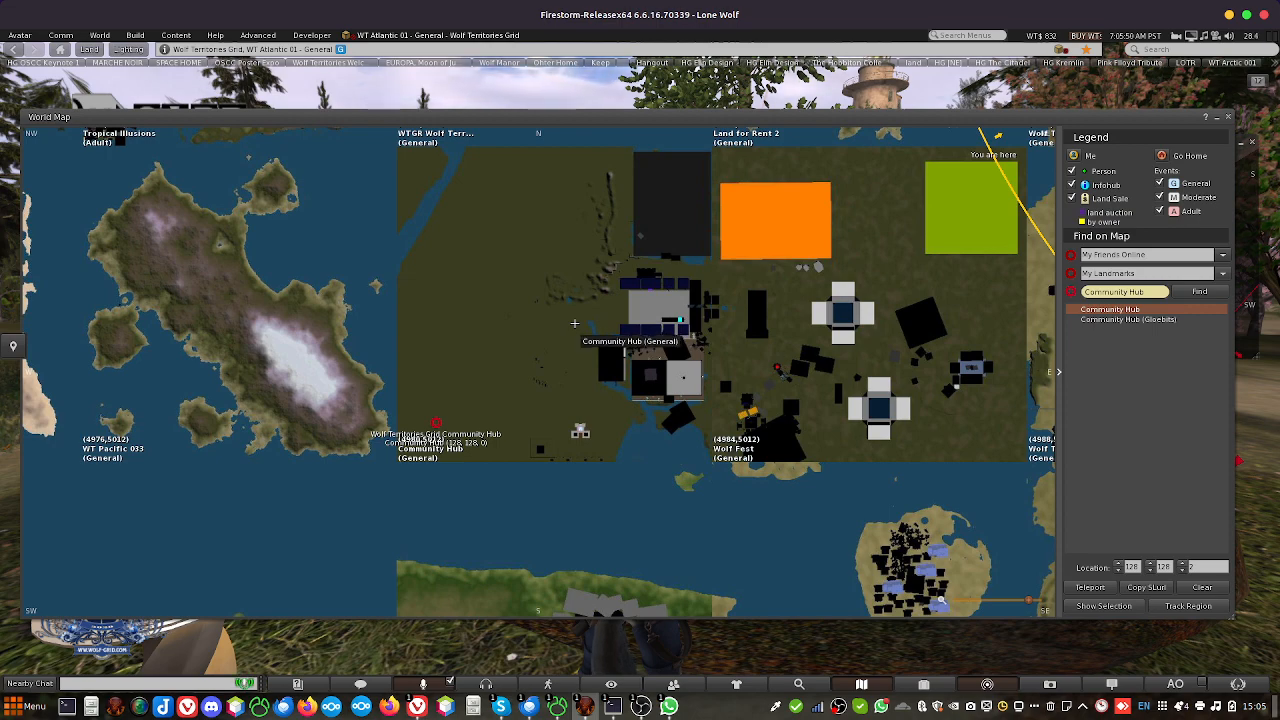
{"action": "scroll", "coordinate": [576, 323], "scroll_direction": "down", "scroll_amount": 4}
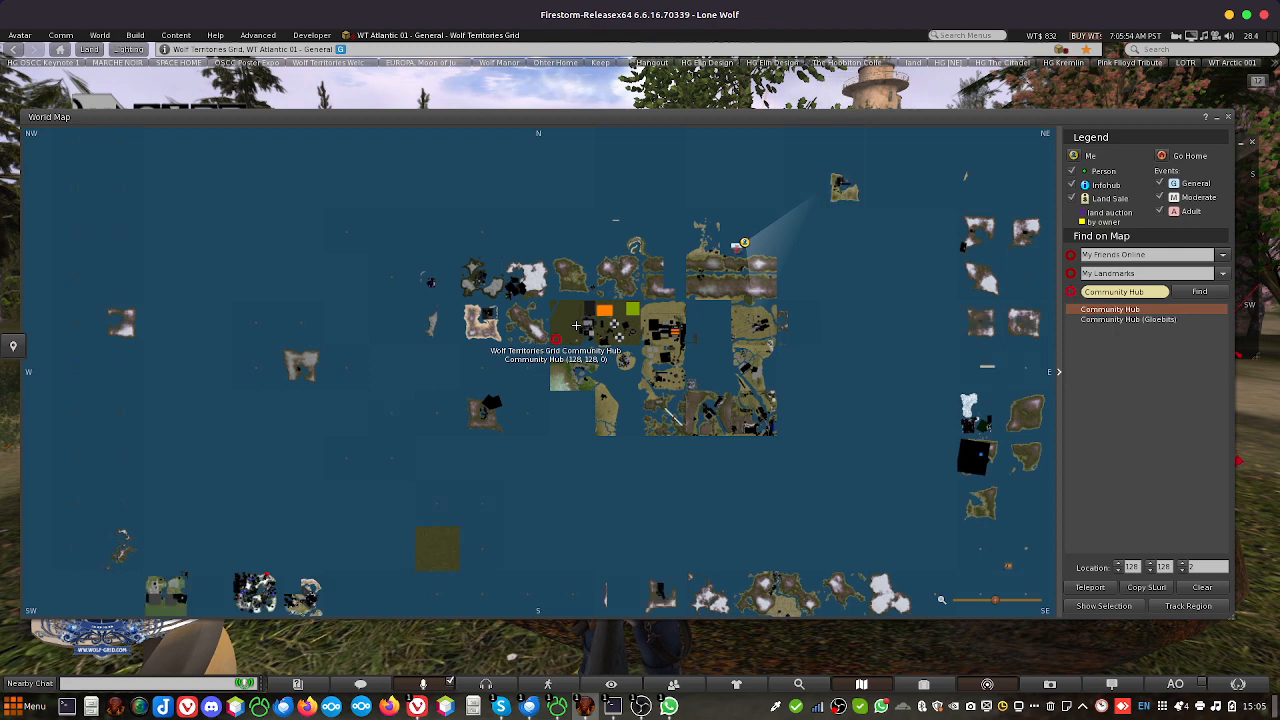
{"action": "scroll", "coordinate": [576, 325], "scroll_direction": "down", "scroll_amount": 2}
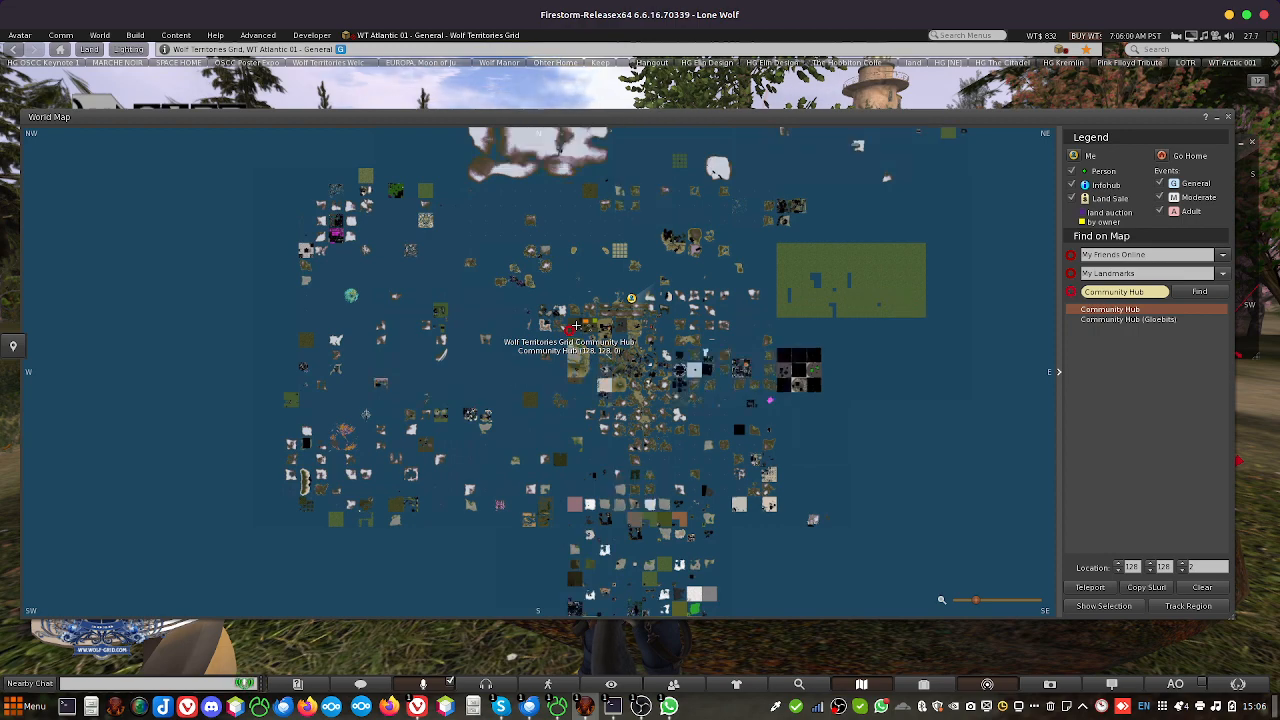
{"action": "left_click", "coordinate": [799, 684]}
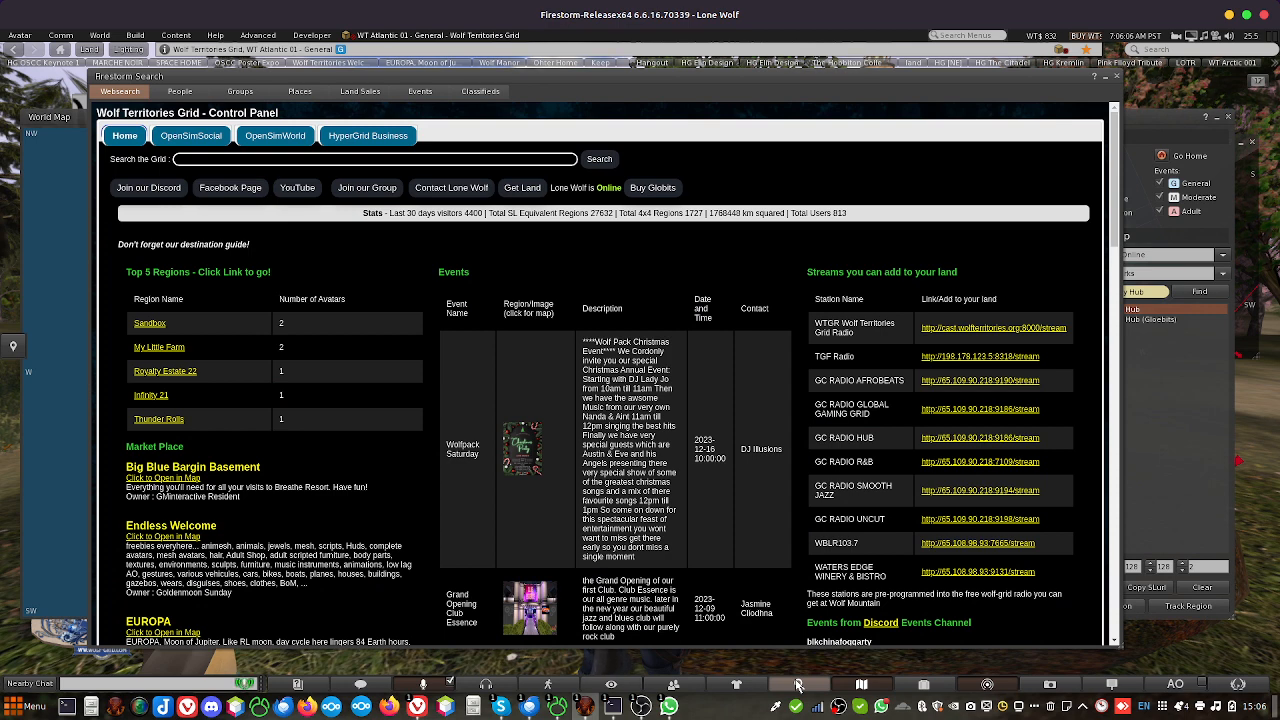
{"action": "left_click", "coordinate": [799, 684]}
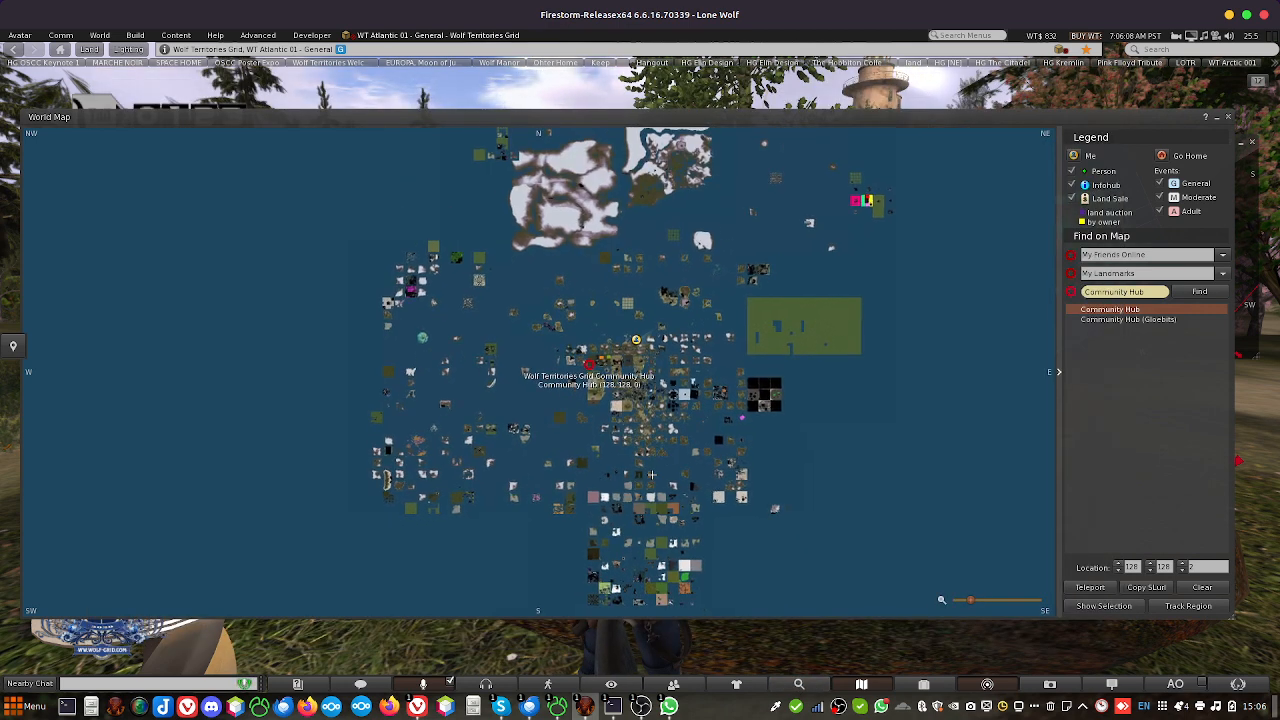
Examine the rest of the grid on the world map, including the custom picture tile near the avatar's location and the surrounding regions
{"action": "left_click_drag", "start_coordinate": [657, 450], "coordinate": [521, 524]}
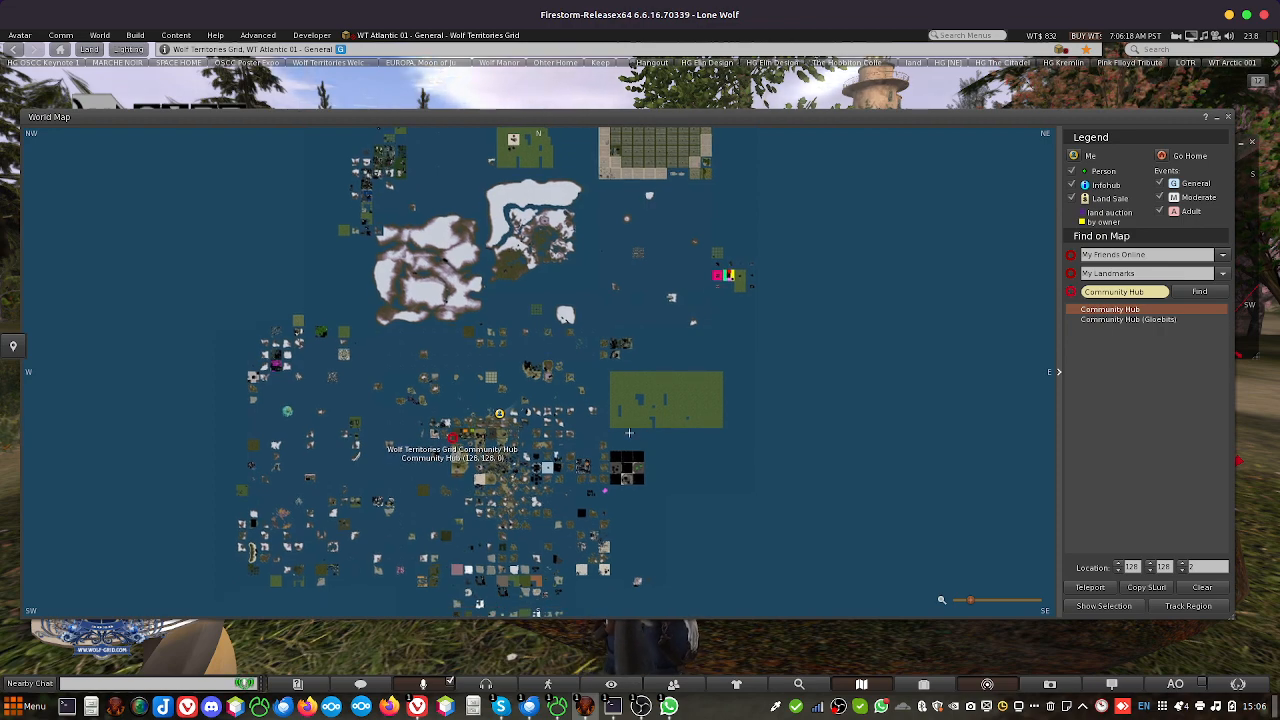
{"action": "scroll", "coordinate": [558, 437], "scroll_direction": "up", "scroll_amount": 5}
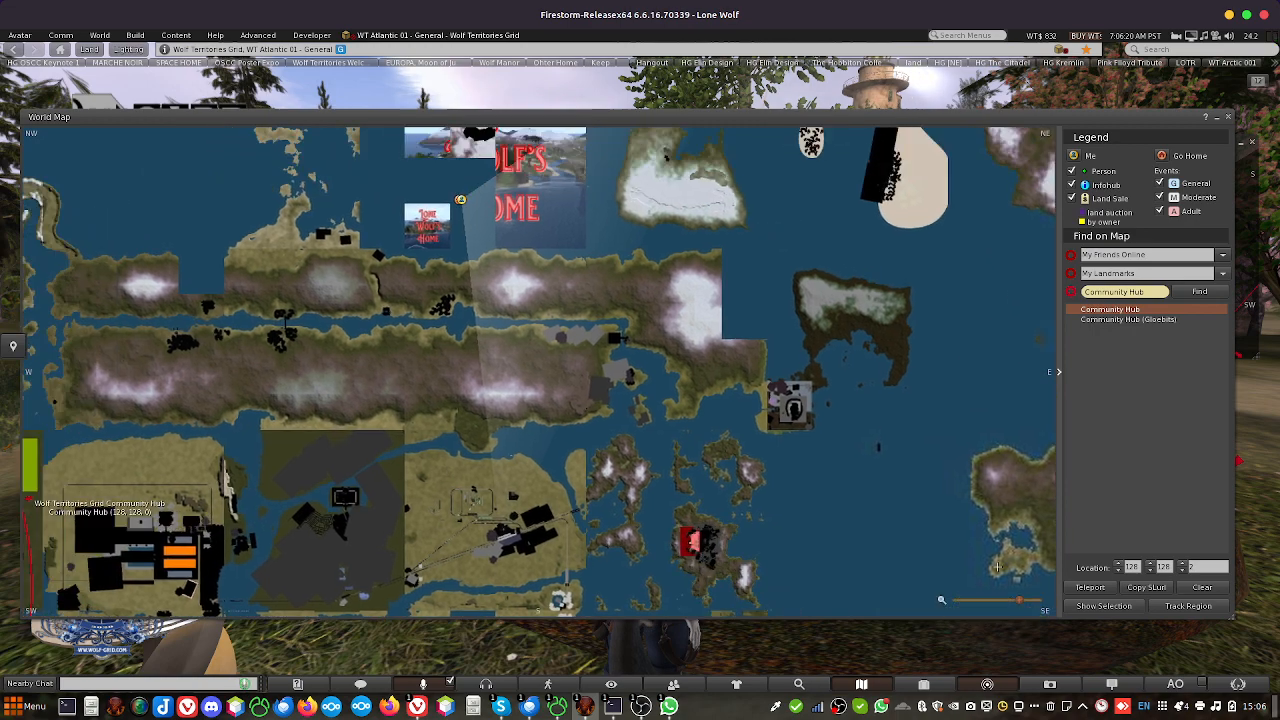
{"action": "left_click_drag", "start_coordinate": [482, 135], "coordinate": [799, 446]}
{"action": "scroll", "coordinate": [775, 362], "scroll_direction": "up", "scroll_amount": 4}
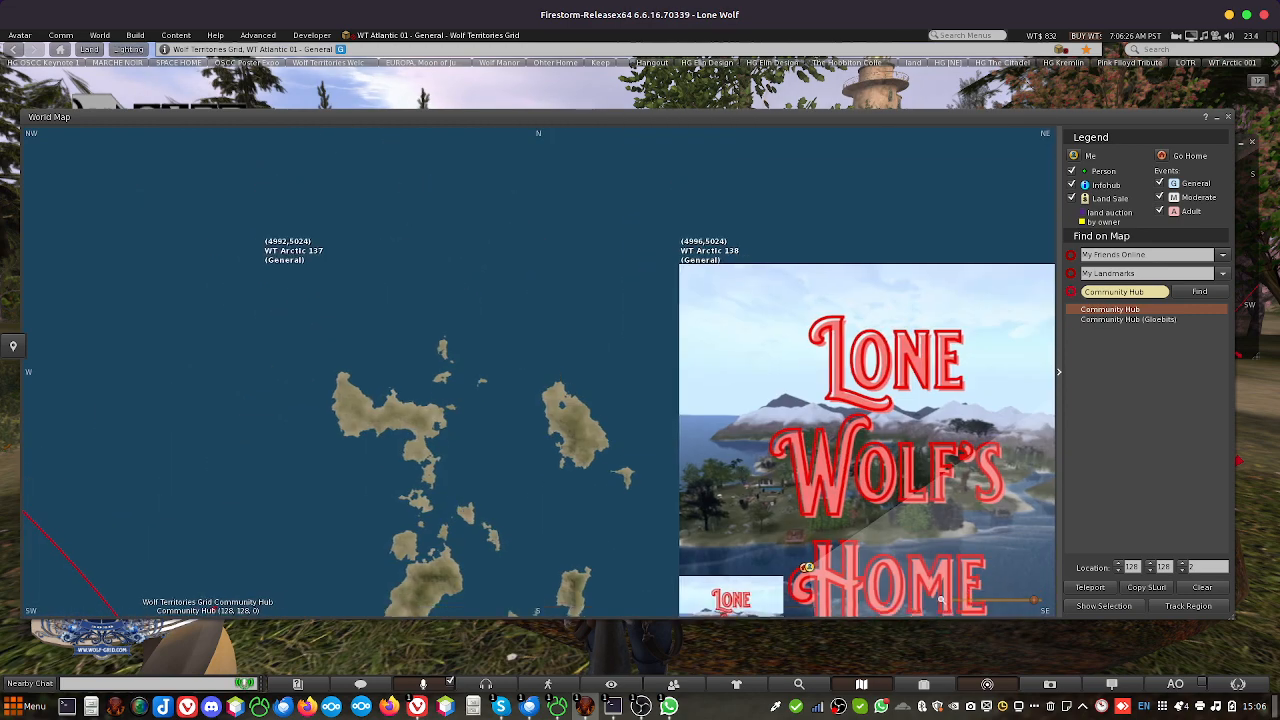
{"action": "scroll", "coordinate": [446, 354], "scroll_direction": "down", "scroll_amount": 2}
{"action": "scroll", "coordinate": [447, 353], "scroll_direction": "down", "scroll_amount": 2}
{"action": "left_click_drag", "start_coordinate": [447, 353], "coordinate": [756, 616]}
{"action": "scroll", "coordinate": [295, 243], "scroll_direction": "up", "scroll_amount": 2}
{"action": "left_click_drag", "start_coordinate": [295, 243], "coordinate": [221, 523]}
{"action": "scroll", "coordinate": [390, 291], "scroll_direction": "down", "scroll_amount": 3}
{"action": "scroll", "coordinate": [394, 288], "scroll_direction": "down", "scroll_amount": 2}
{"action": "left_click_drag", "start_coordinate": [215, 274], "coordinate": [107, 193]}
{"action": "left_click_drag", "start_coordinate": [722, 339], "coordinate": [290, 231]}
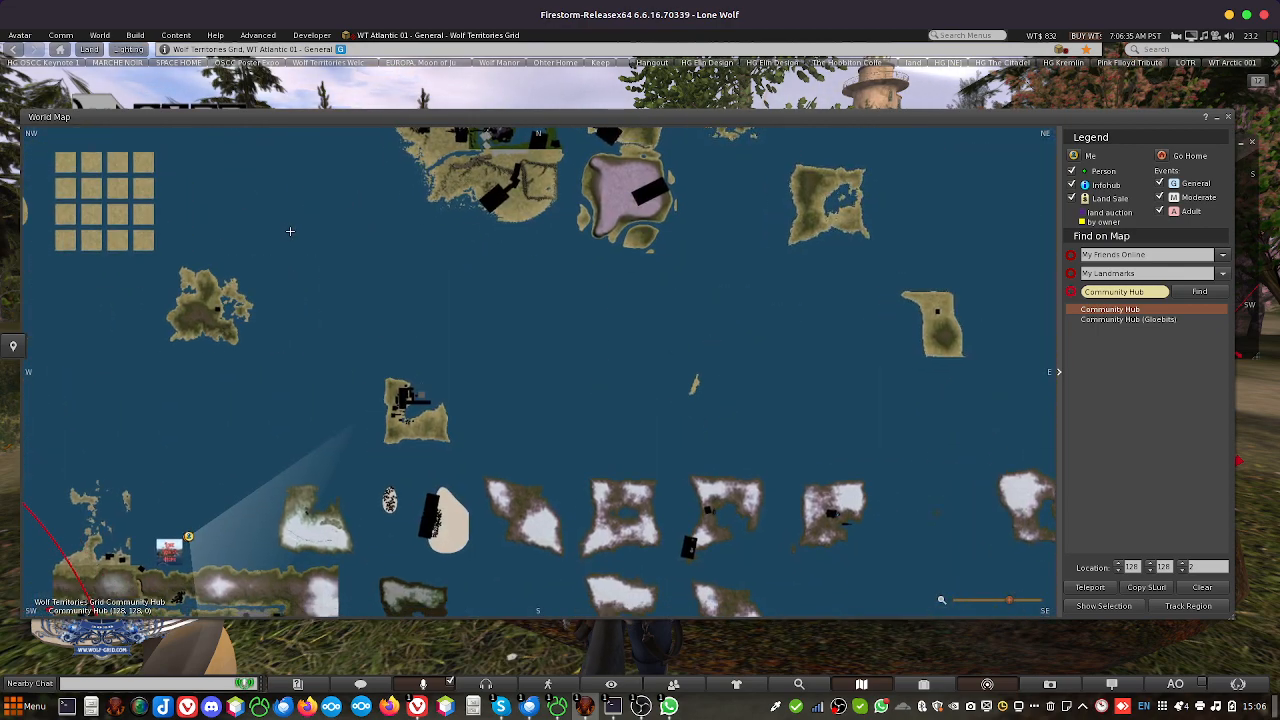
Find Community Hub on the world map again, inspect its tile at close range, and close the map
{"action": "left_click", "coordinate": [1185, 293]}
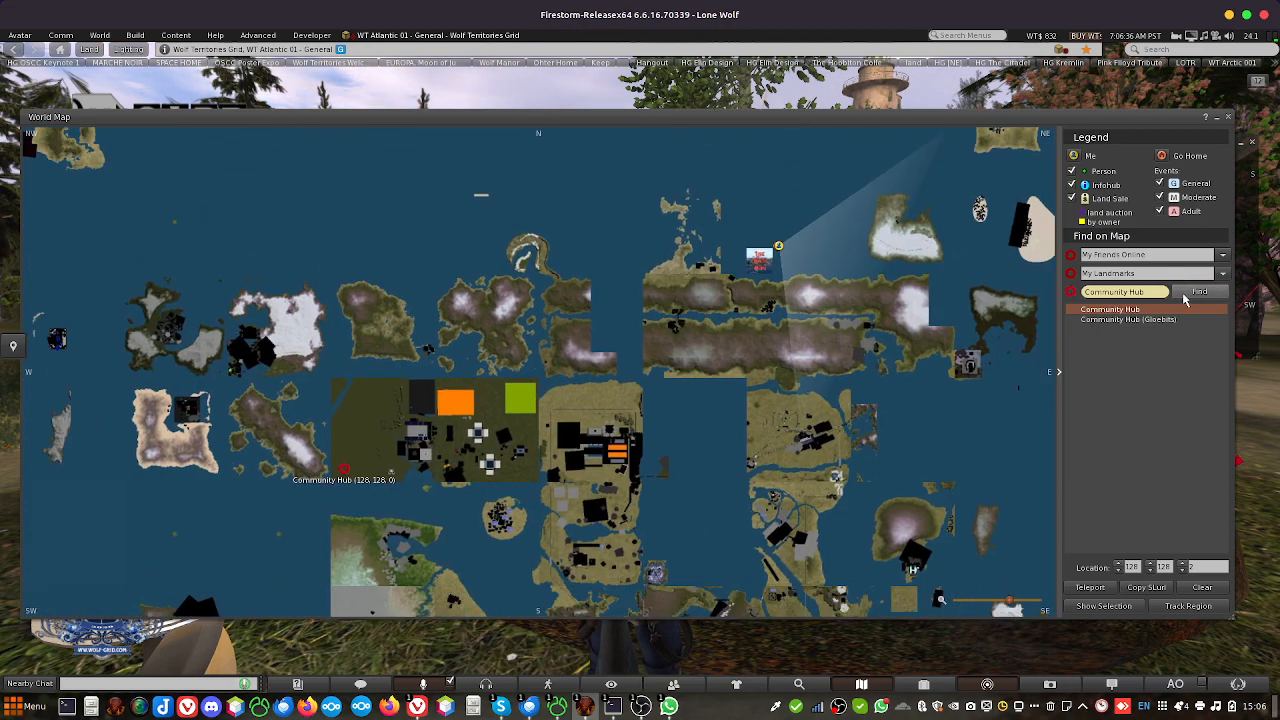
{"action": "scroll", "coordinate": [597, 316], "scroll_direction": "up", "scroll_amount": 3}
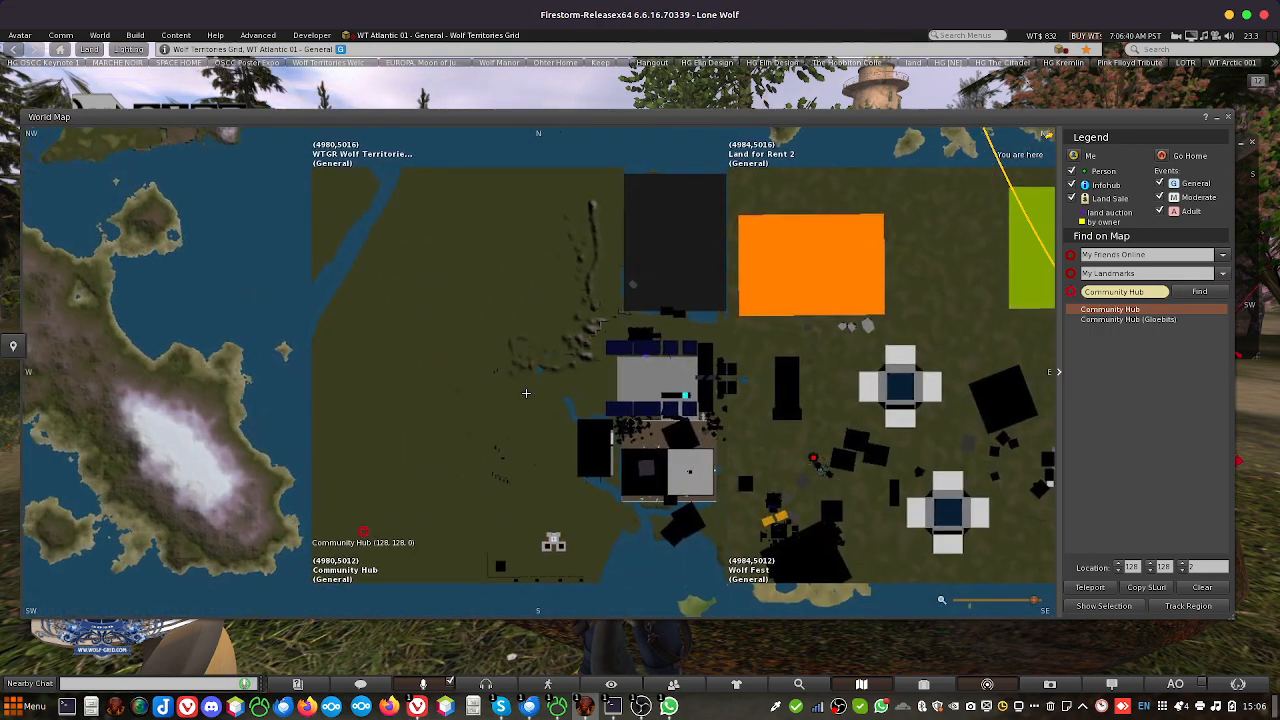
{"action": "left_click", "coordinate": [526, 393]}
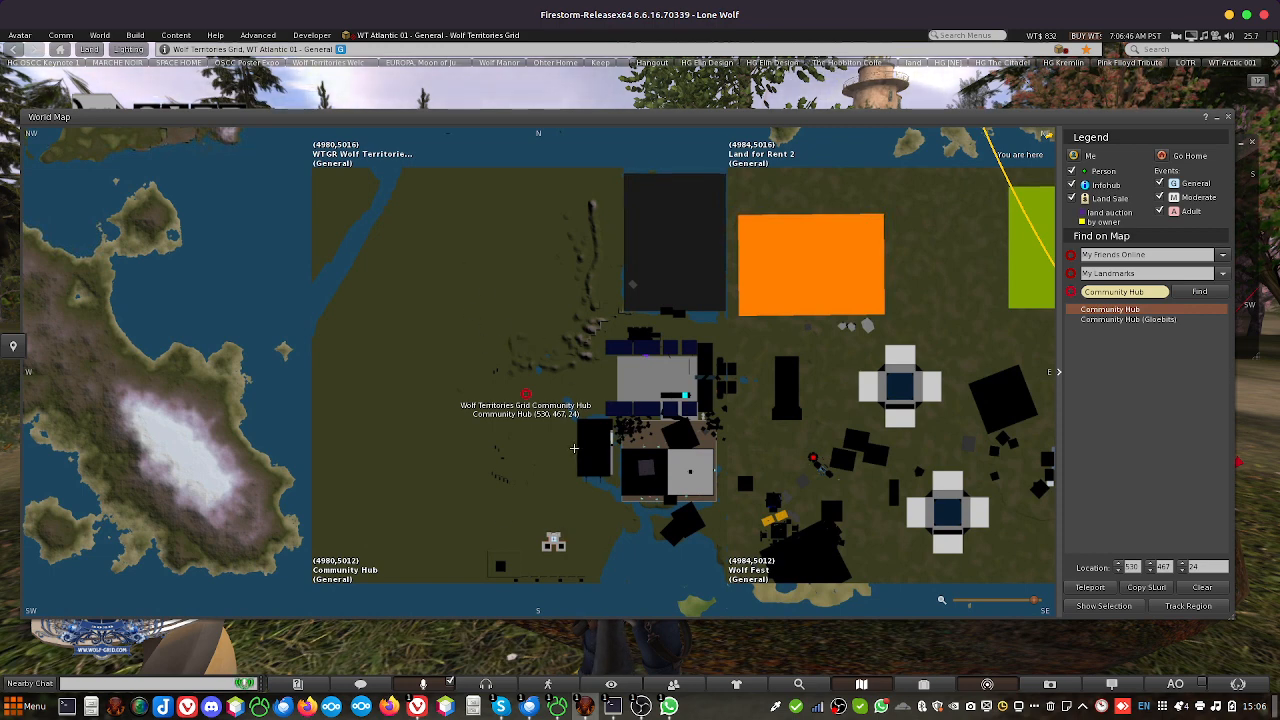
{"action": "scroll", "coordinate": [567, 442], "scroll_direction": "up", "scroll_amount": 2}
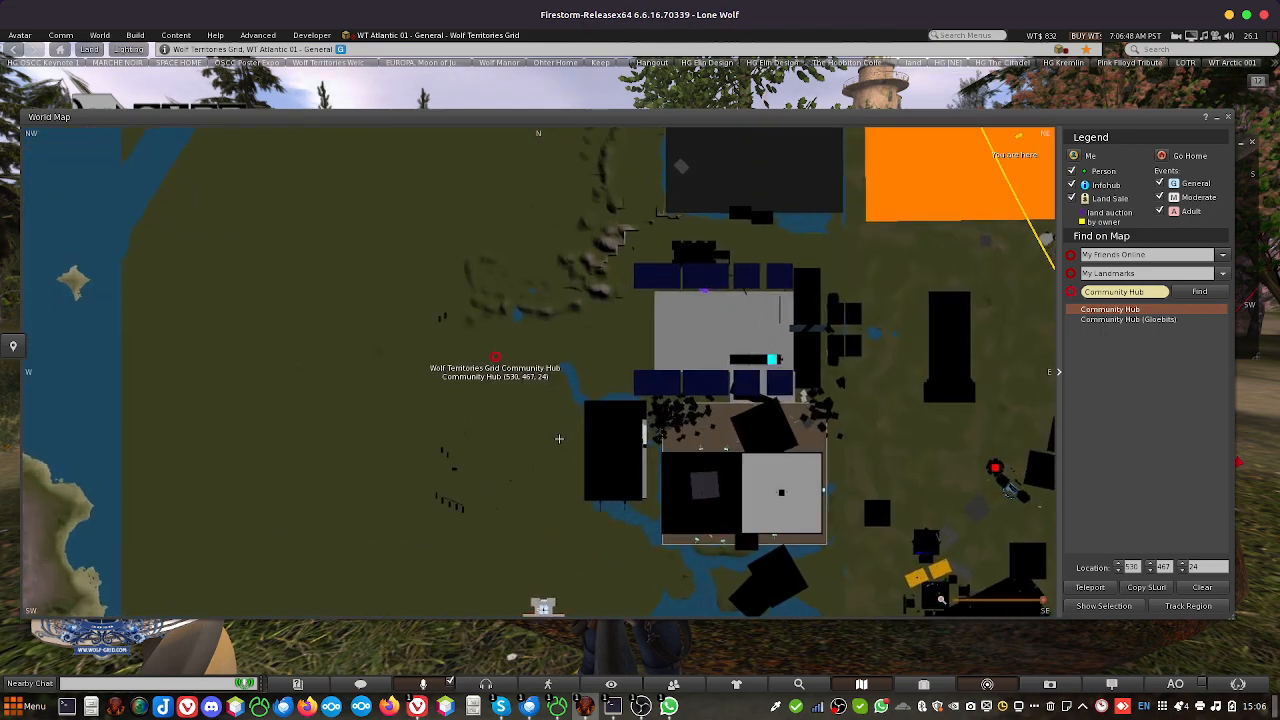
{"action": "scroll", "coordinate": [559, 438], "scroll_direction": "down", "scroll_amount": 3}
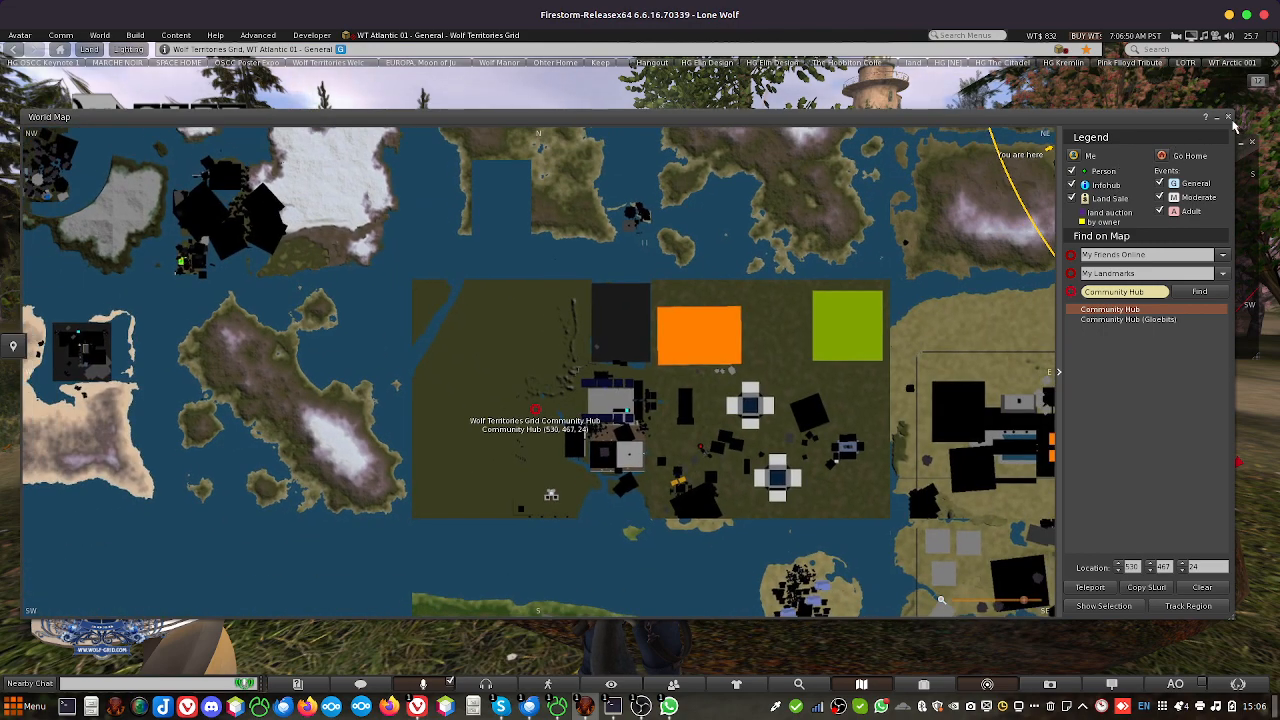
{"action": "left_click", "coordinate": [1231, 118]}
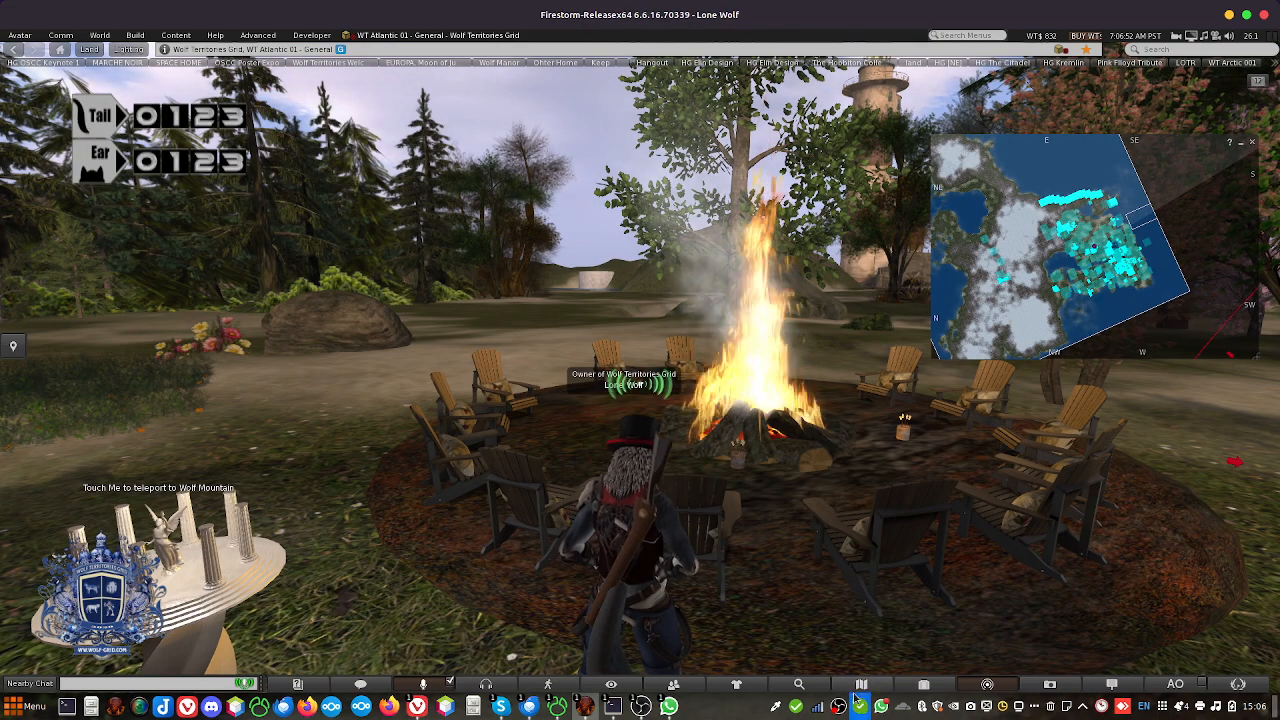
Reopen the world map, recheck the Community Hub tile among its neighbouring regions, and close the map
{"action": "left_click", "coordinate": [862, 686]}
{"action": "scroll", "coordinate": [642, 463], "scroll_direction": "down", "scroll_amount": 5}
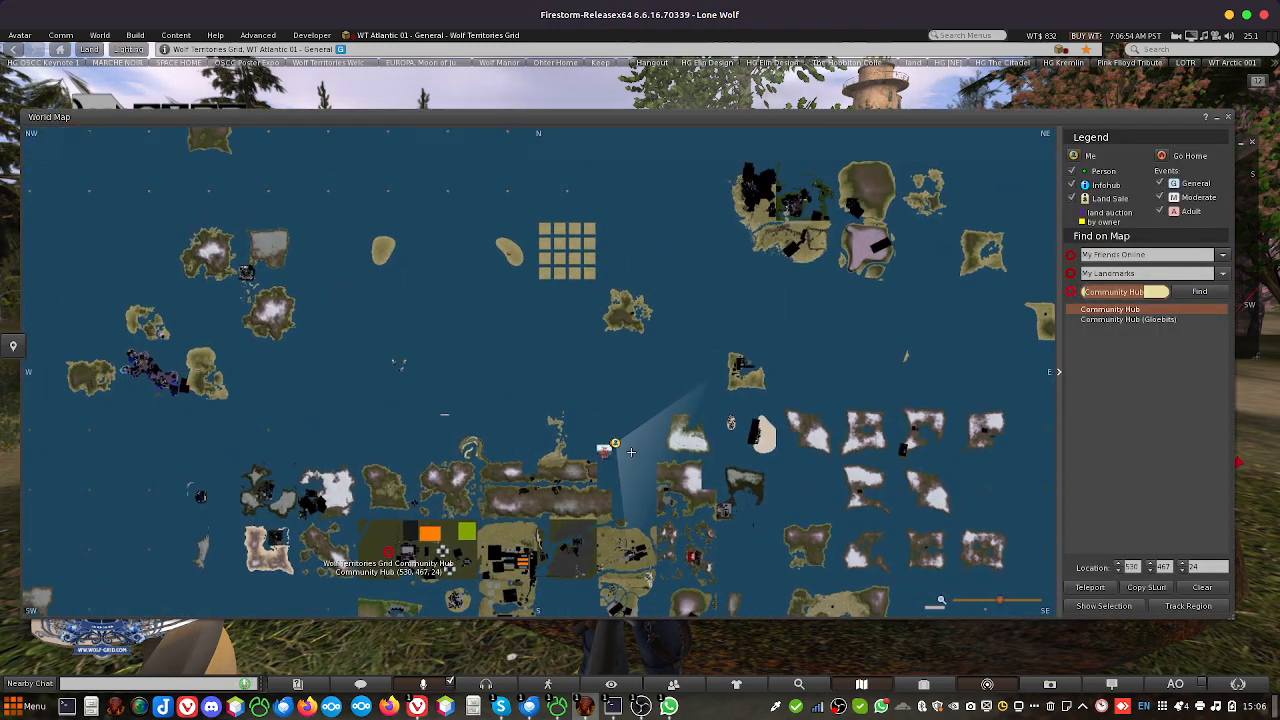
{"action": "scroll", "coordinate": [430, 455], "scroll_direction": "up", "scroll_amount": 1}
{"action": "left_click_drag", "start_coordinate": [398, 508], "coordinate": [462, 286]}
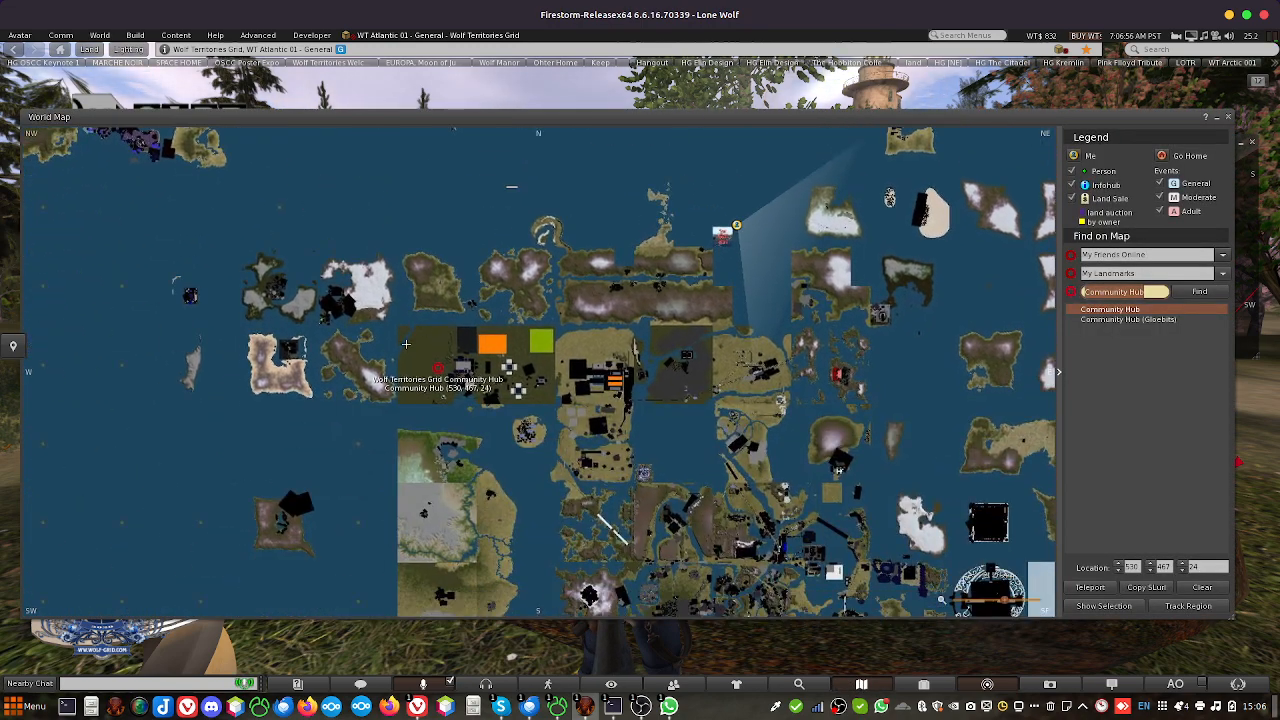
{"action": "scroll", "coordinate": [414, 331], "scroll_direction": "up", "scroll_amount": 5}
{"action": "scroll", "coordinate": [415, 330], "scroll_direction": "down", "scroll_amount": 4}
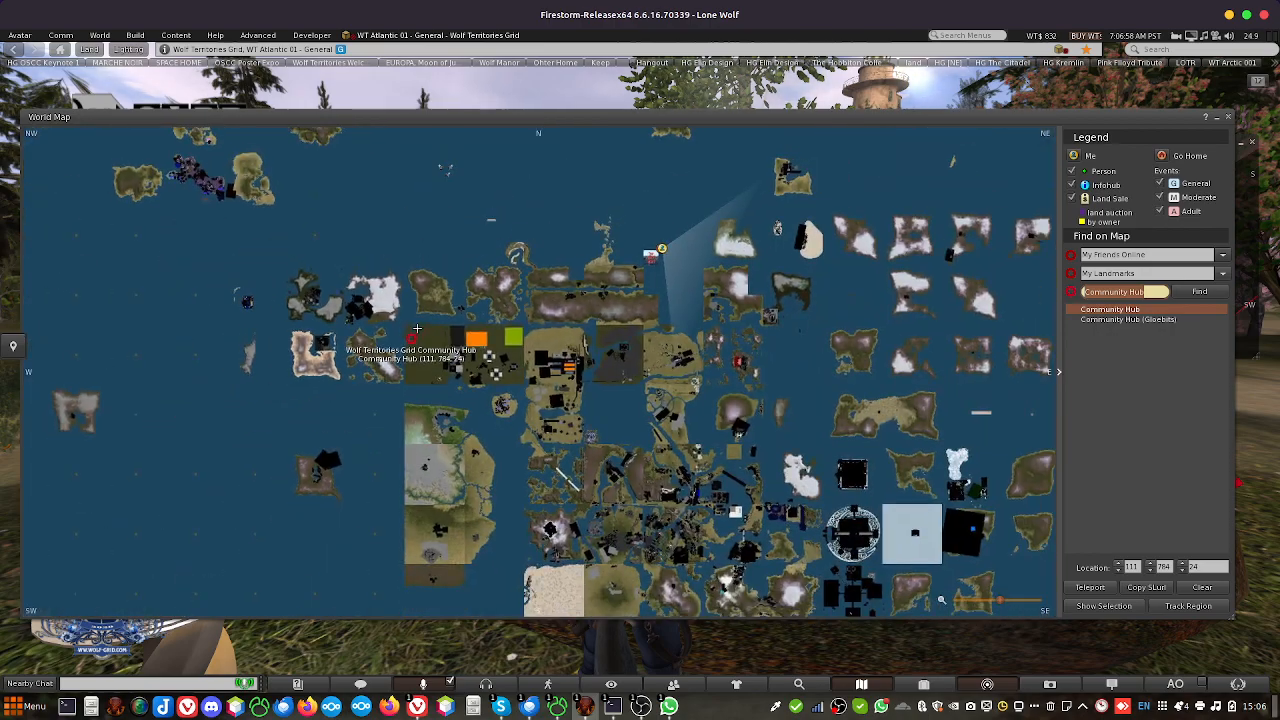
{"action": "left_click", "coordinate": [1228, 118]}
{"action": "left_click_drag", "start_coordinate": [648, 562], "coordinate": [330, 530]}
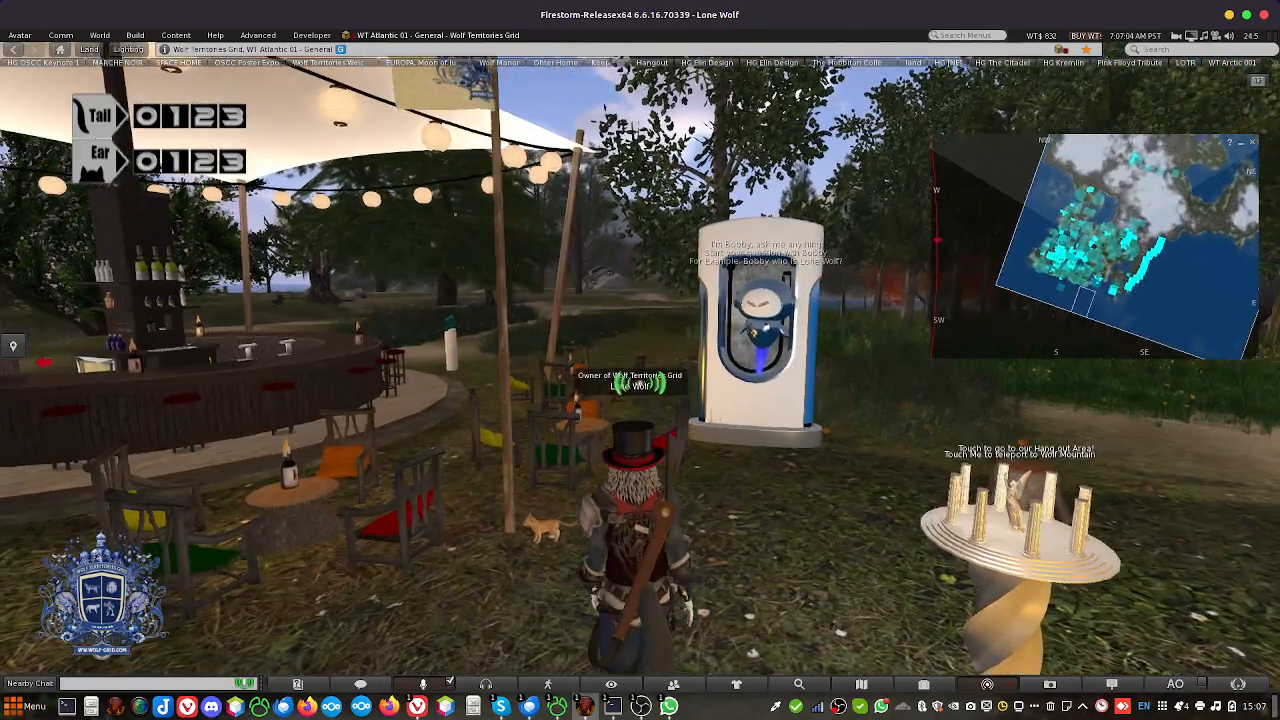
{"action": "left_click_drag", "start_coordinate": [642, 618], "coordinate": [330, 618]}
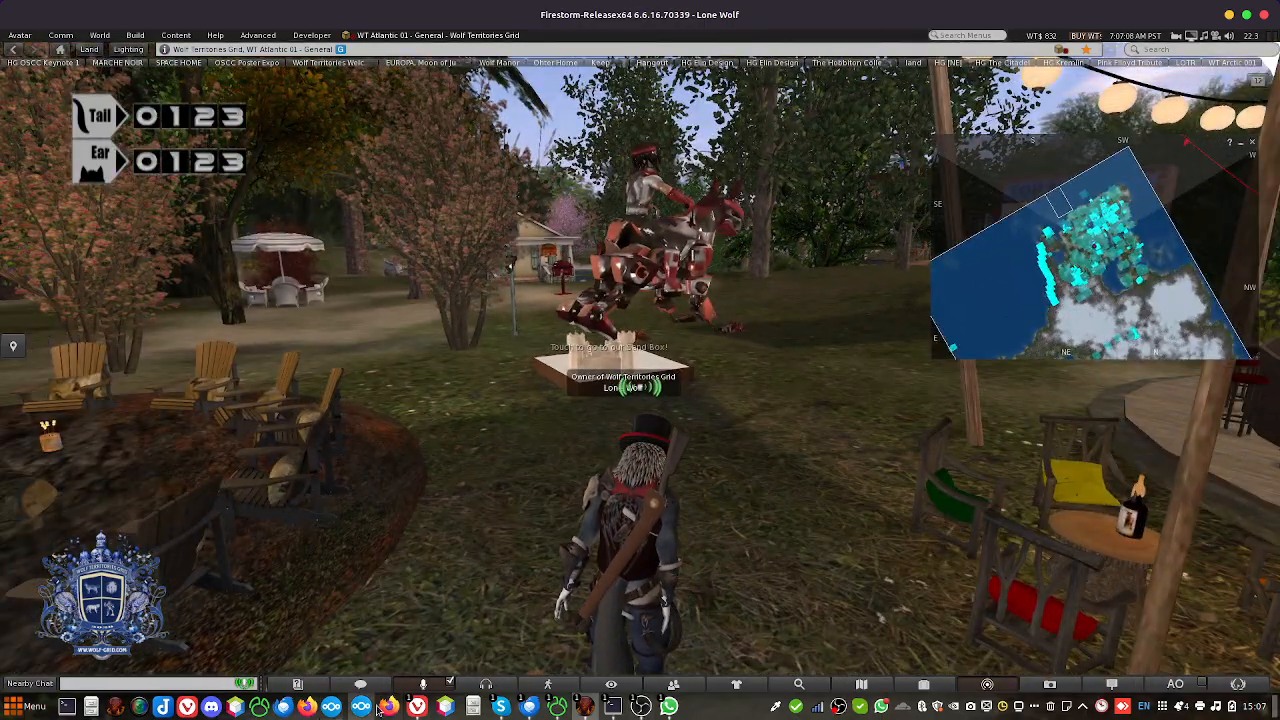
Switch to the browser and open the Wolf Territories Grid home page
{"action": "left_click", "coordinate": [415, 707]}
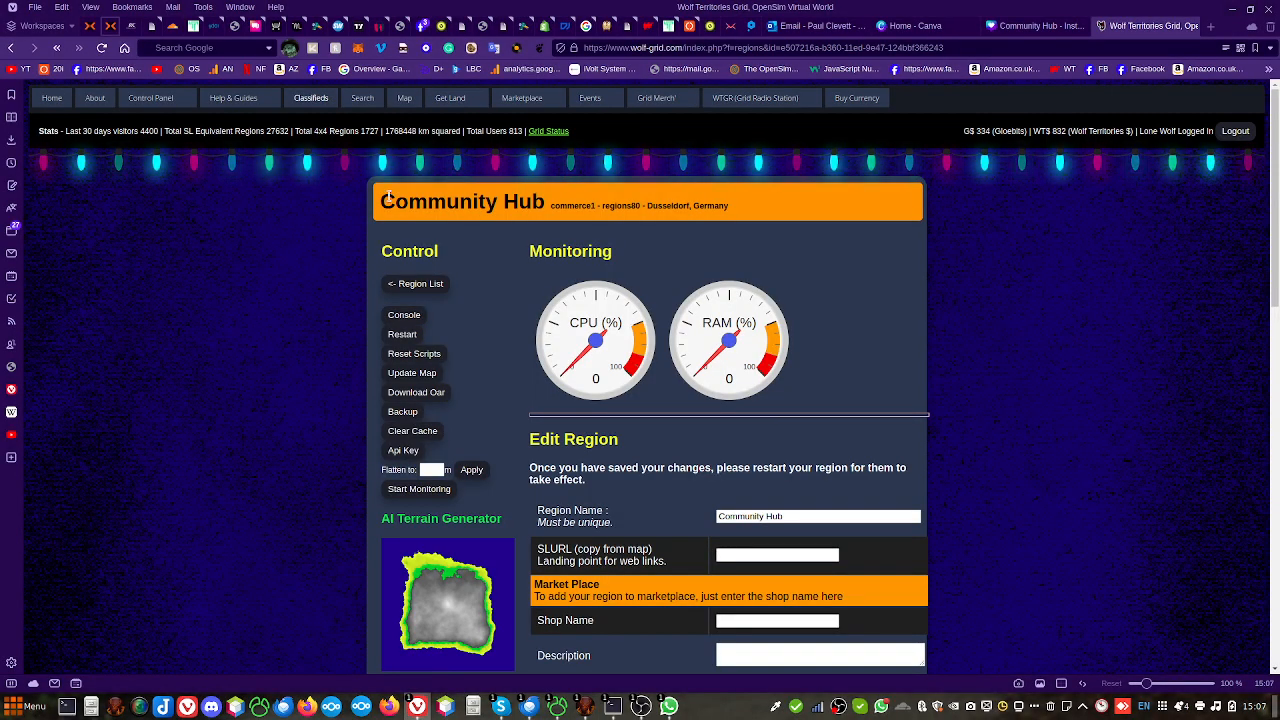
{"action": "left_click", "coordinate": [47, 98]}
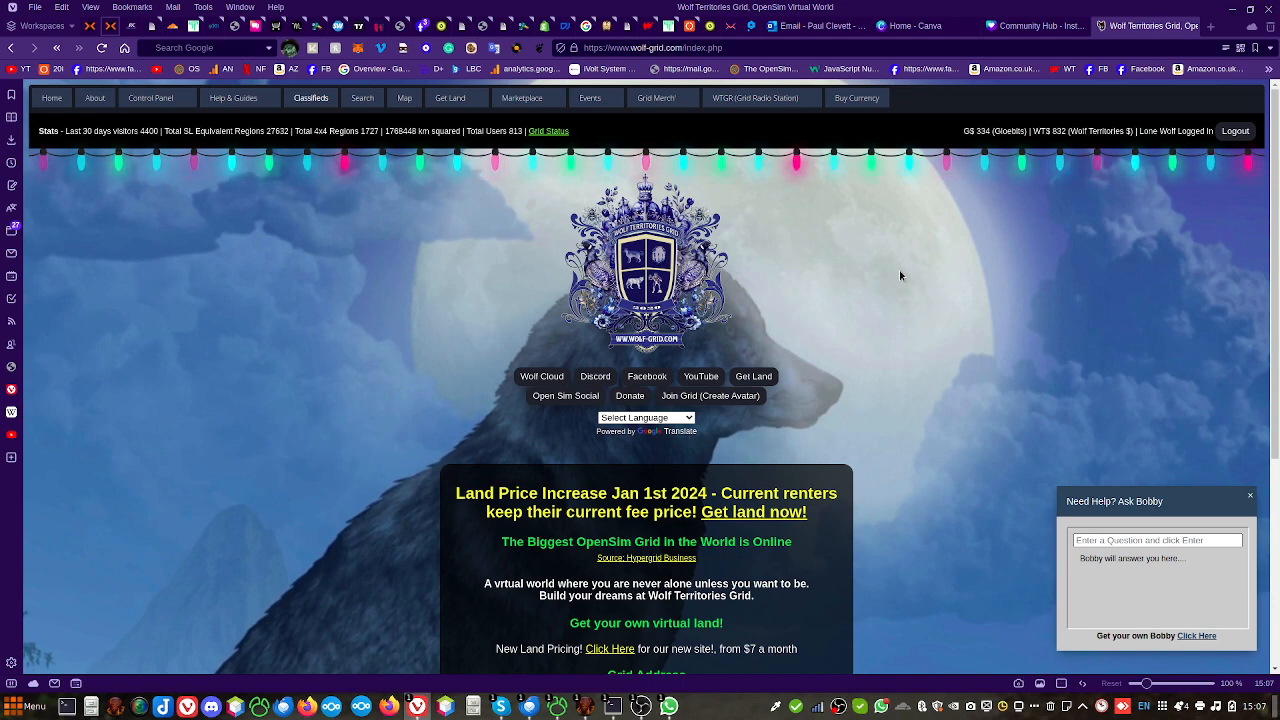
Switch to Firestorm and swing the camera around to a closer view of the avatar's front
{"action": "left_click", "coordinate": [582, 708]}
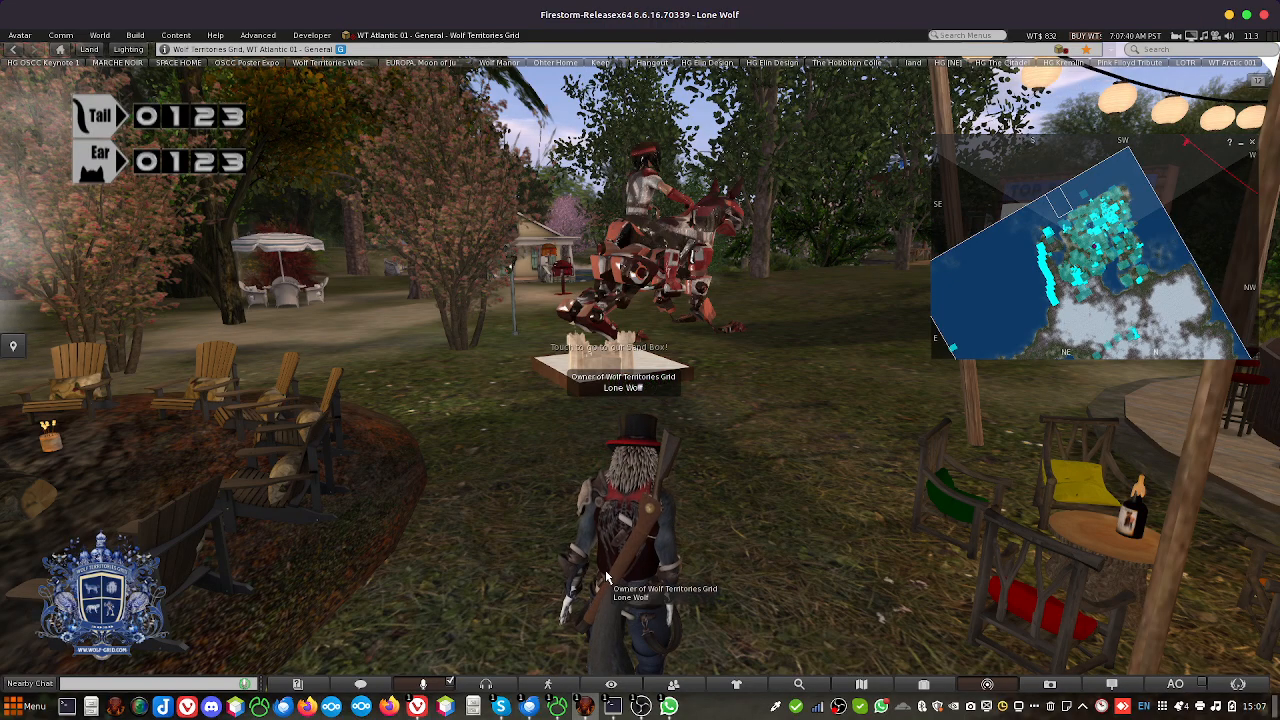
{"action": "key", "text": "Left"}
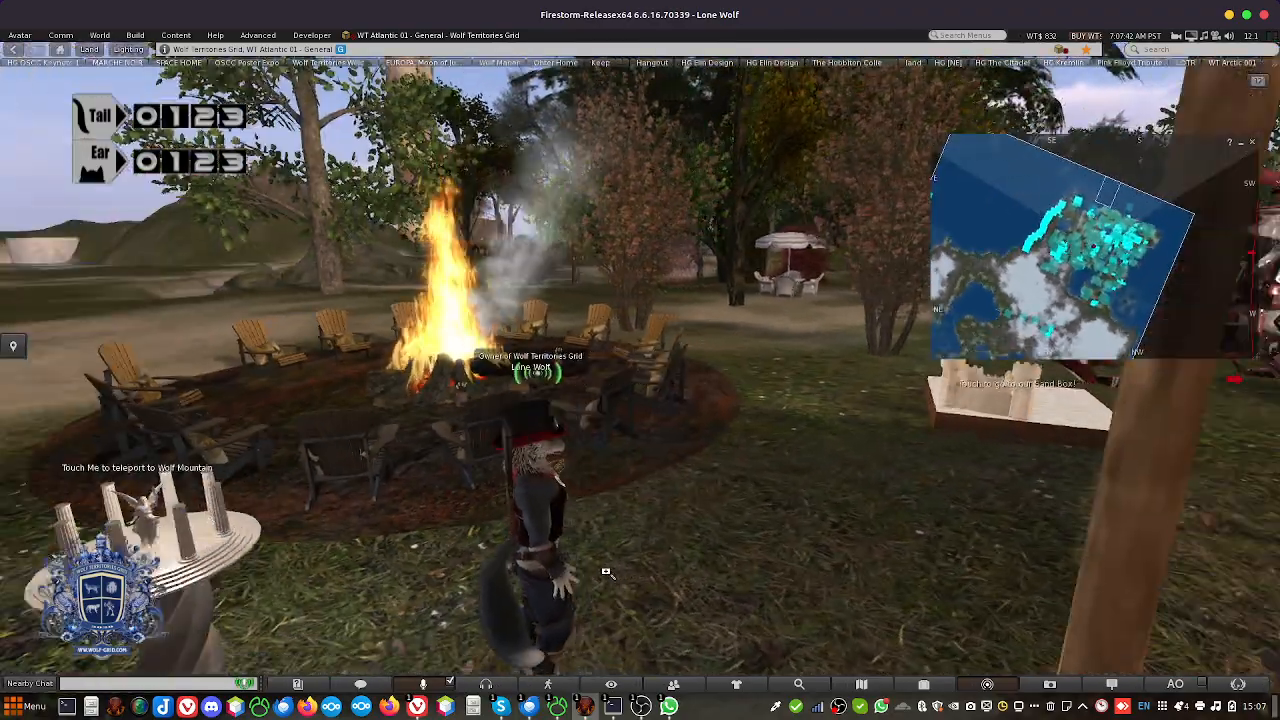
{"action": "key", "text": "Left"}
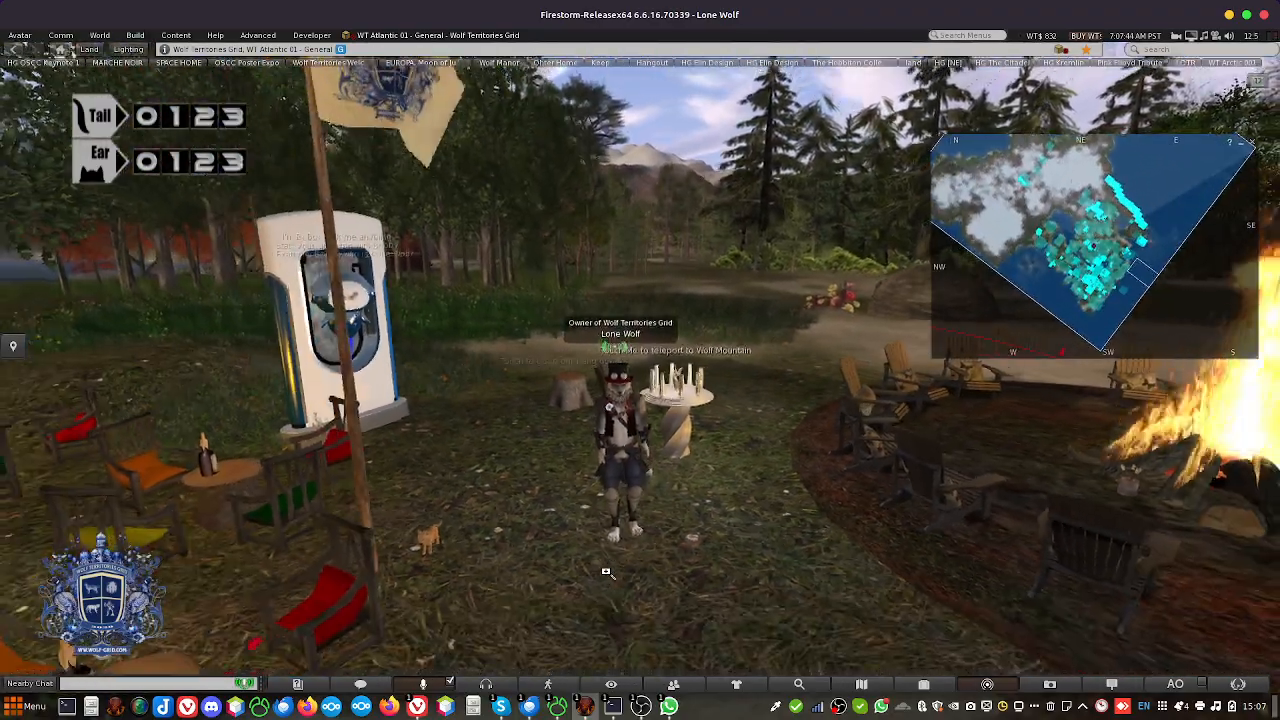
{"action": "key", "text": "alt+Up"}
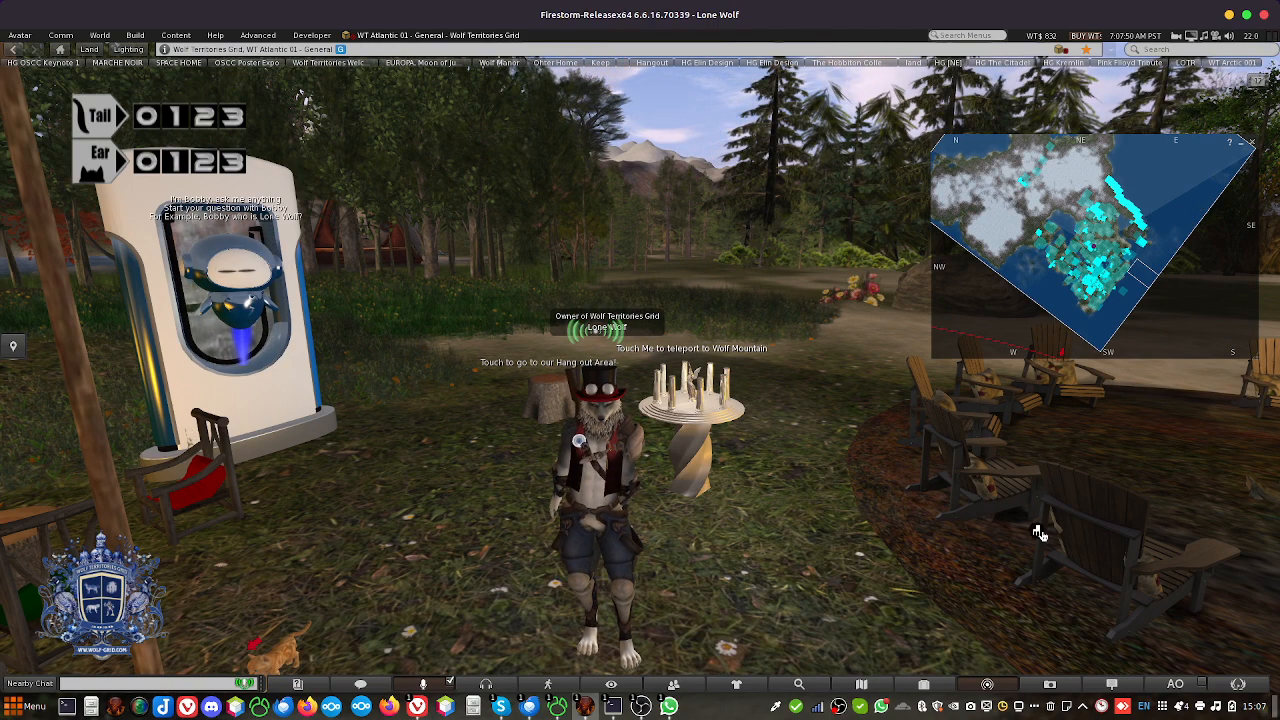
Walk the avatar around past the sandbox display to the Top 5 Regions board beside the bar
{"action": "key", "text": "Left"}
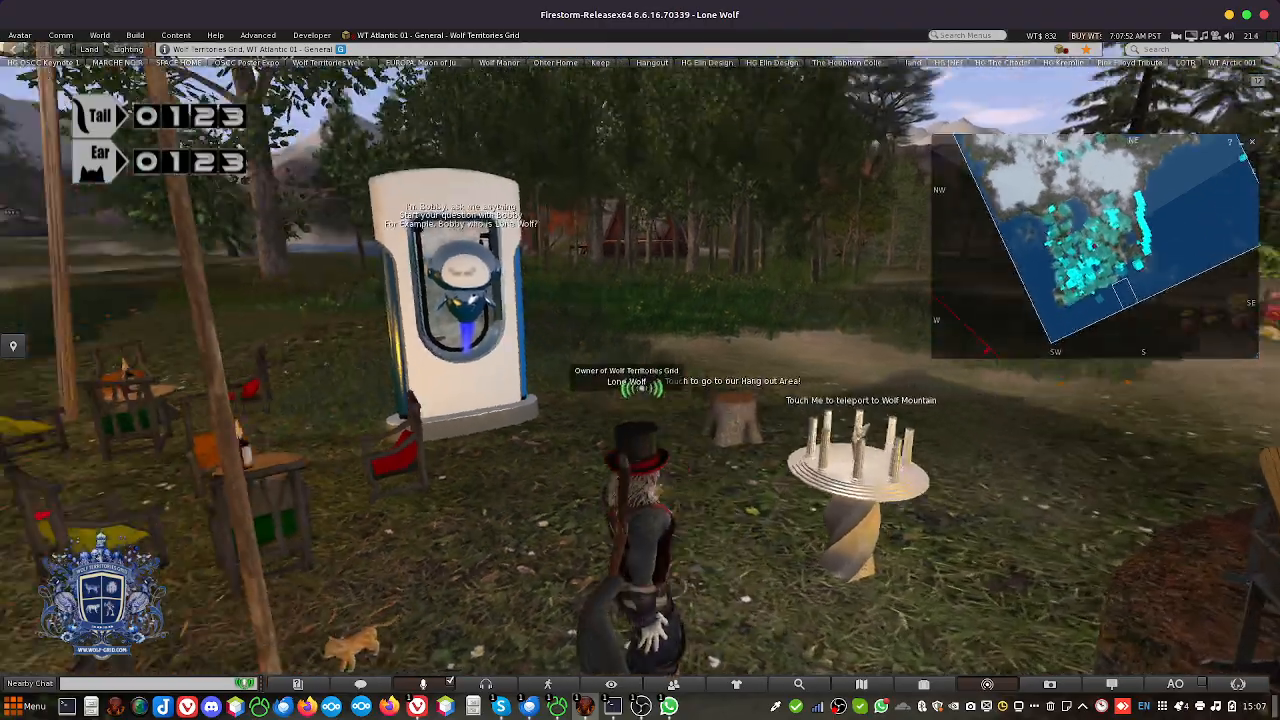
{"action": "key", "text": "Right"}
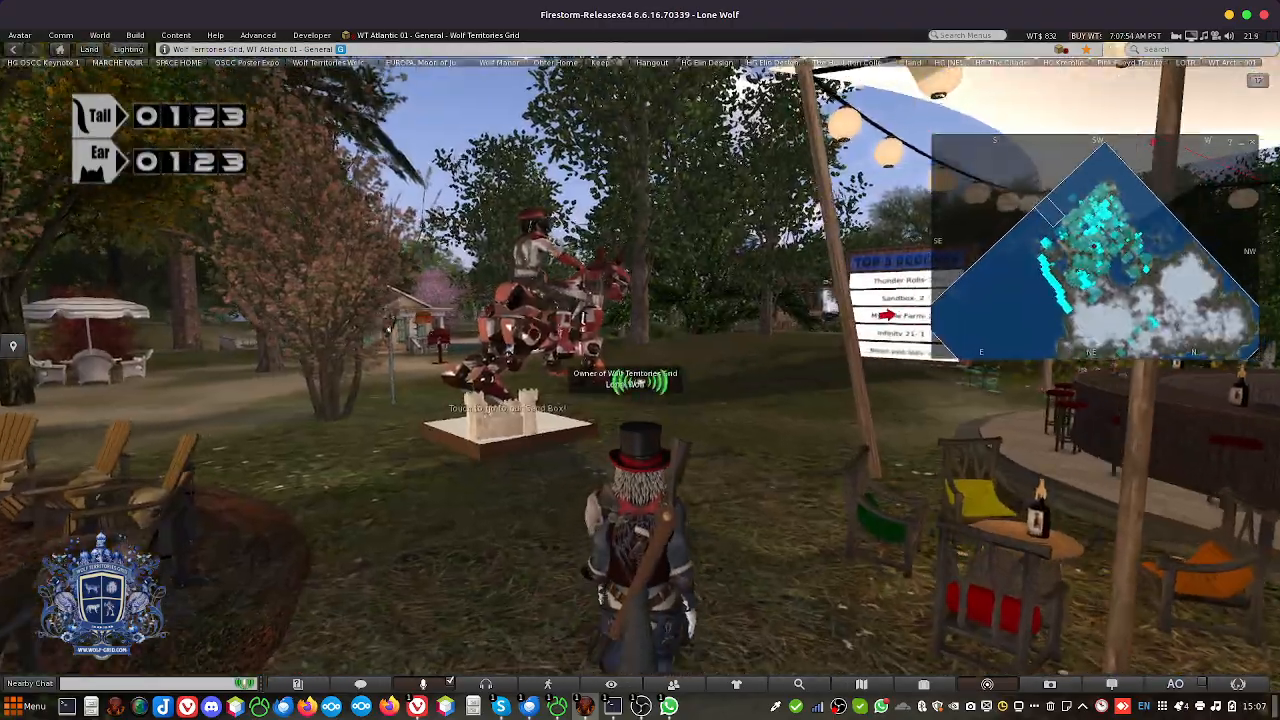
{"action": "key", "text": "Up"}
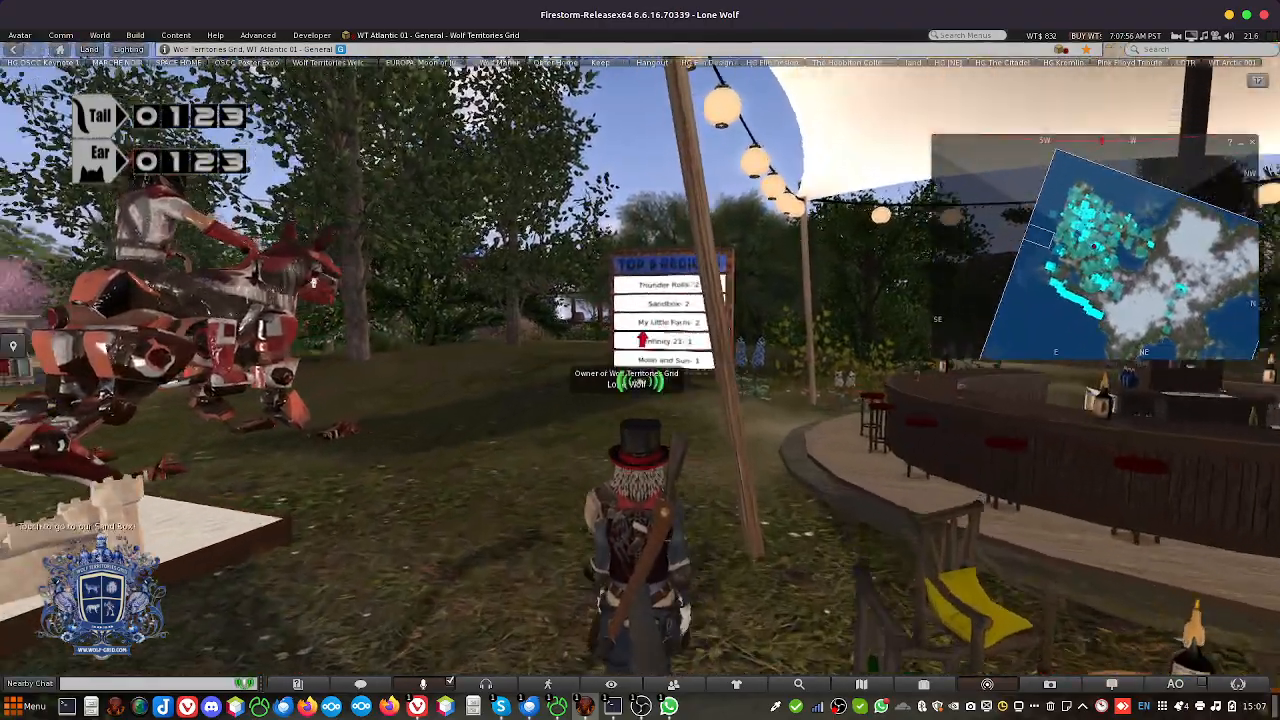
{"action": "key", "text": "Right"}
{"action": "key", "text": "Up"}
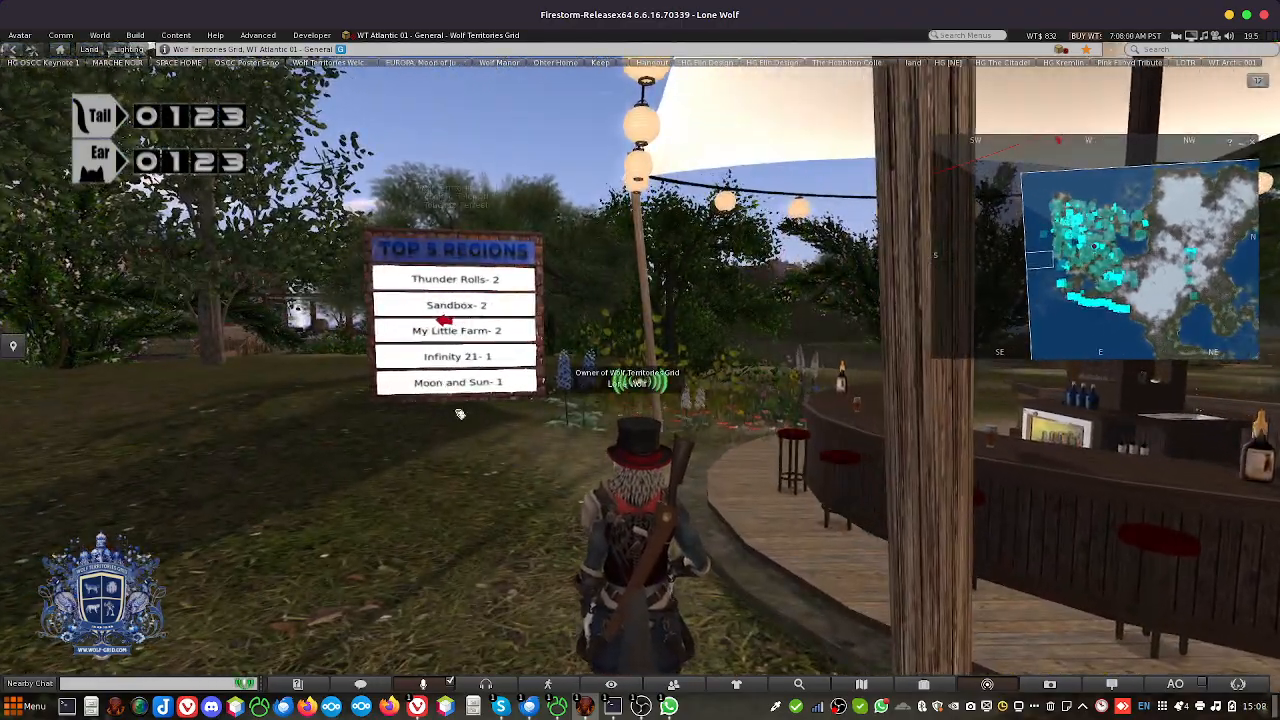
Turn the avatar back to look over the campfire area and round again to face the Top 5 Regions board
{"action": "key", "text": "Left"}
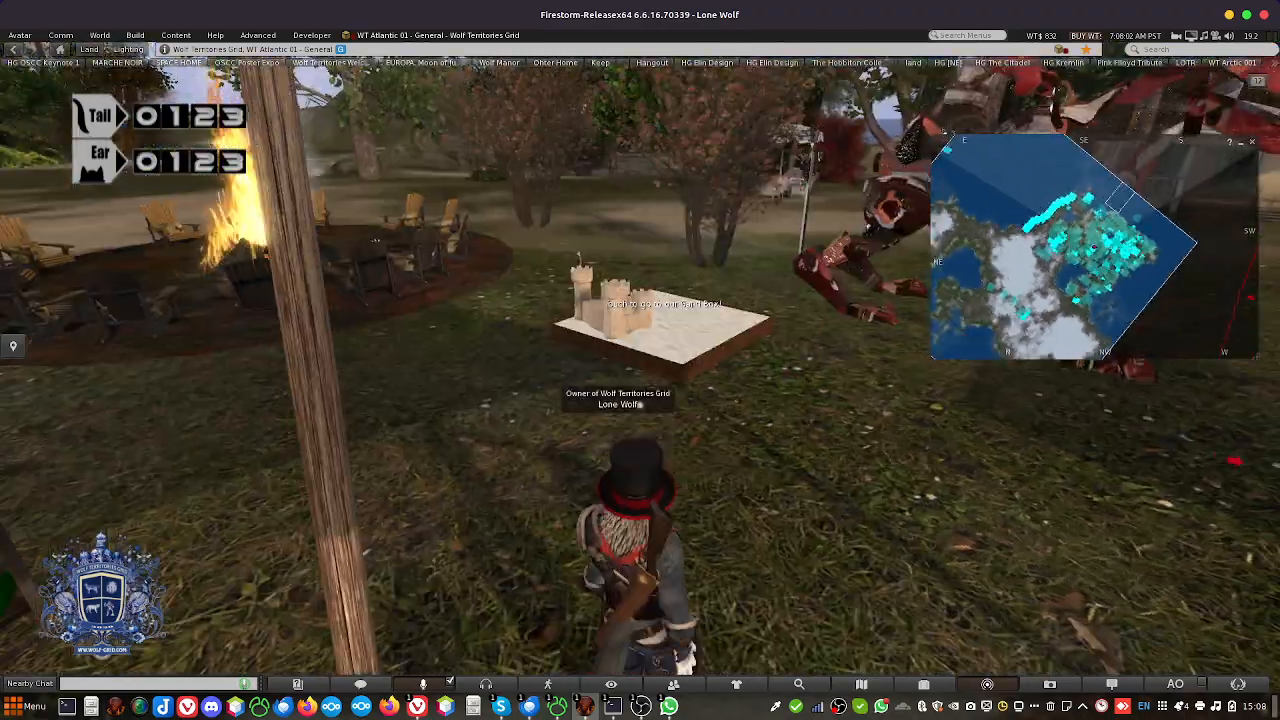
{"action": "key", "text": "Up"}
{"action": "key", "text": "Left"}
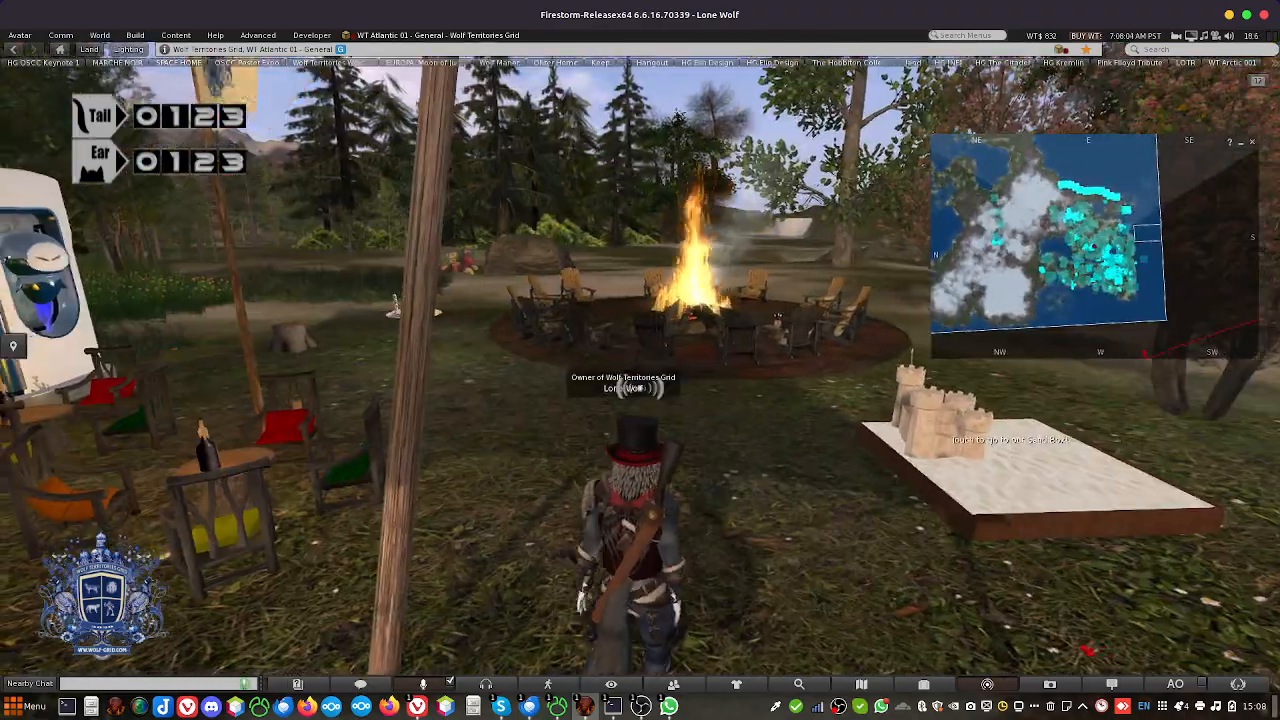
{"action": "key", "text": "Left"}
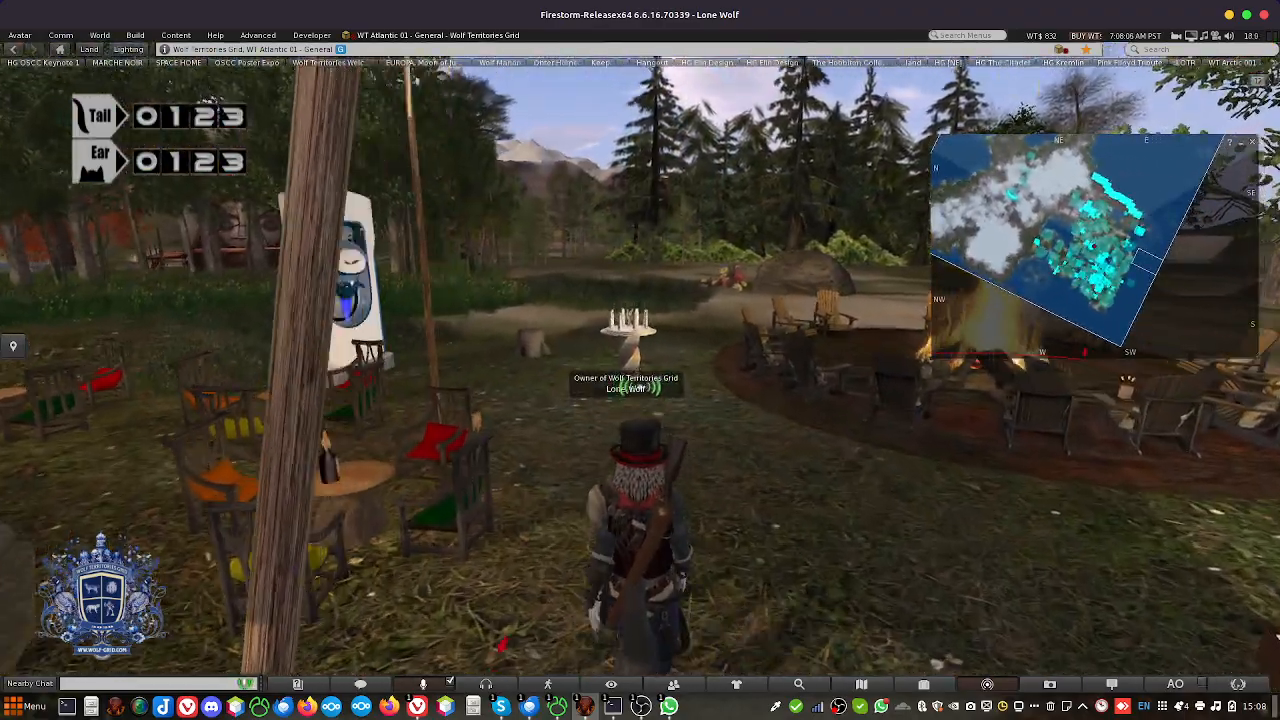
{"action": "key", "text": "Right"}
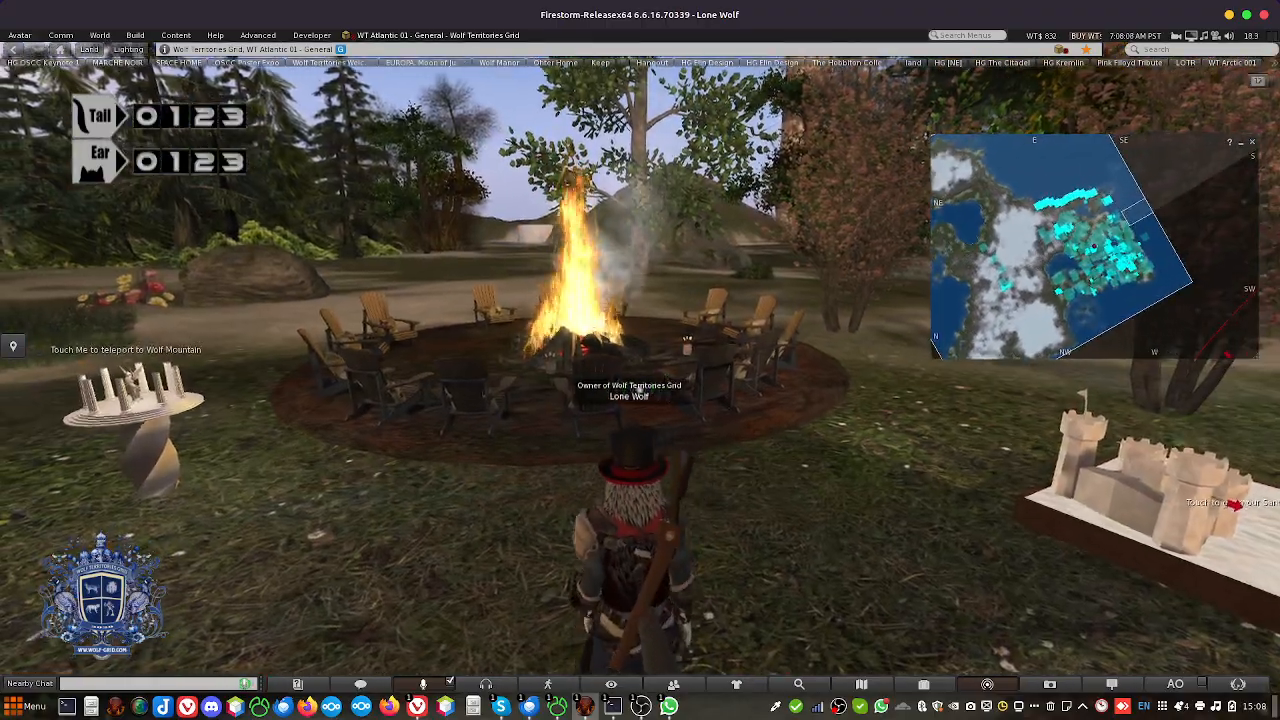
{"action": "key", "text": "Right"}
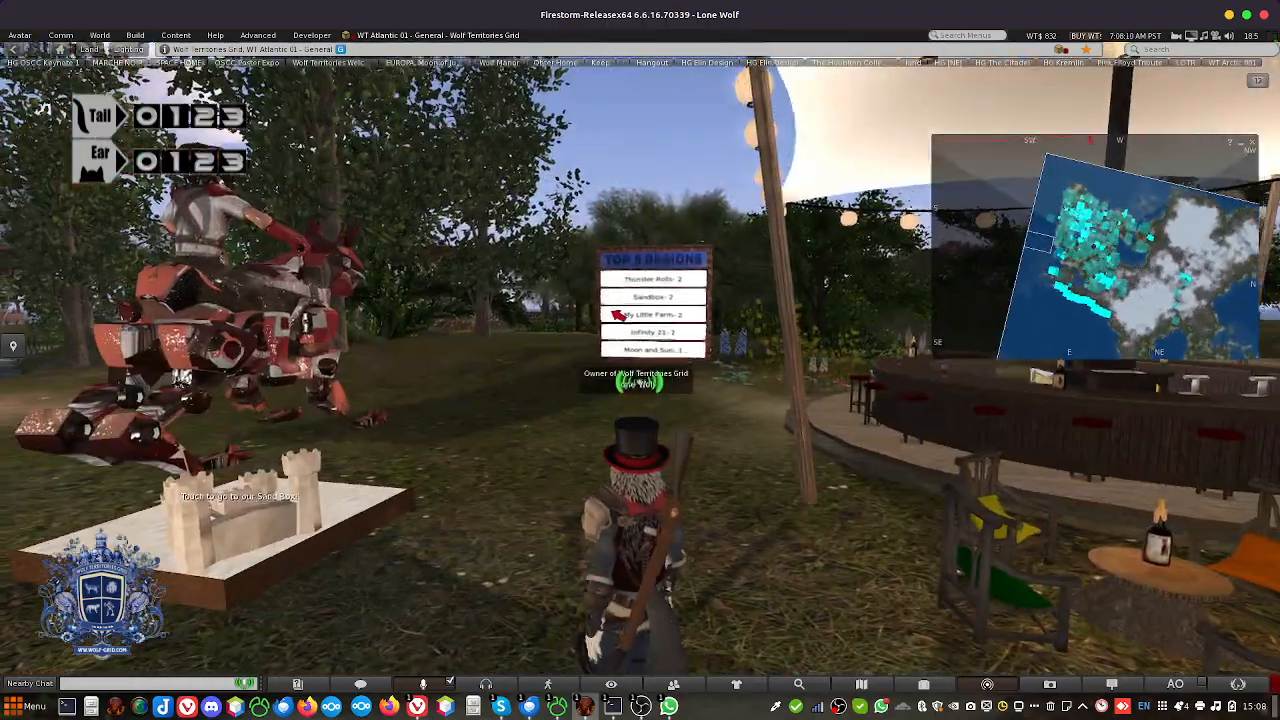
{"action": "key", "text": "Right"}
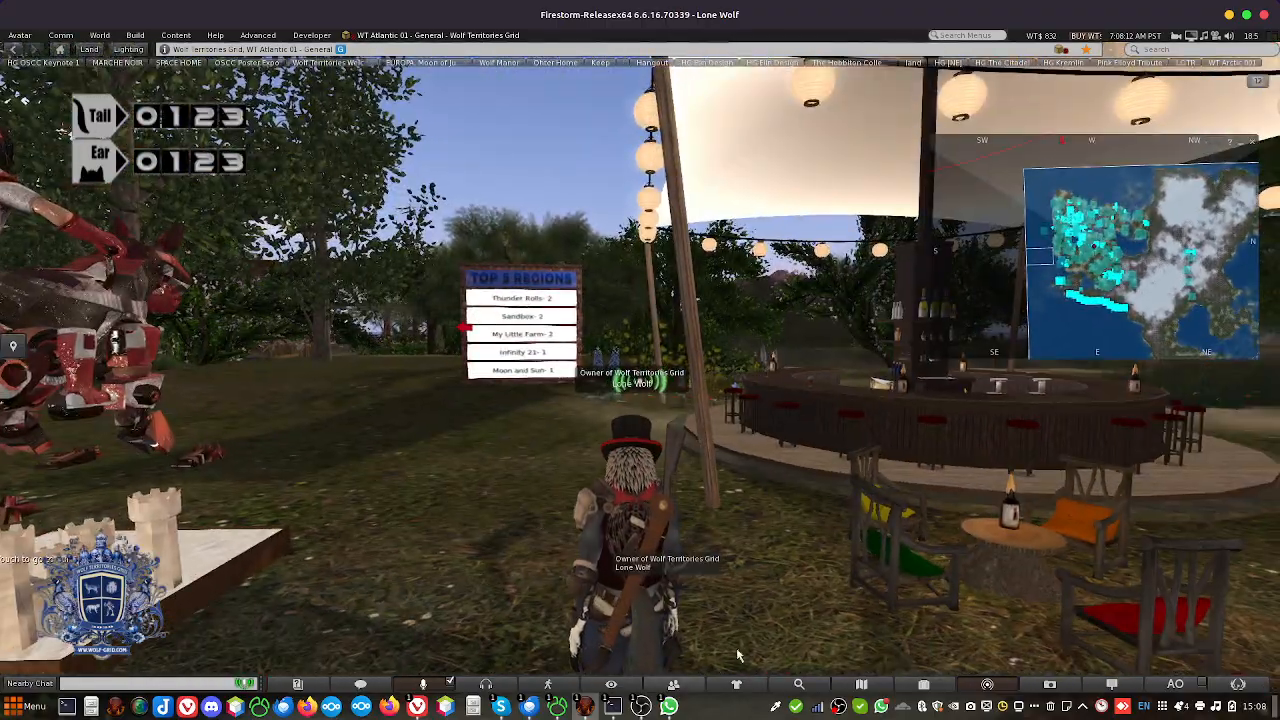
Open the world map and bring the Community Hub tile into view with its surrounding regions
{"action": "left_click", "coordinate": [862, 684]}
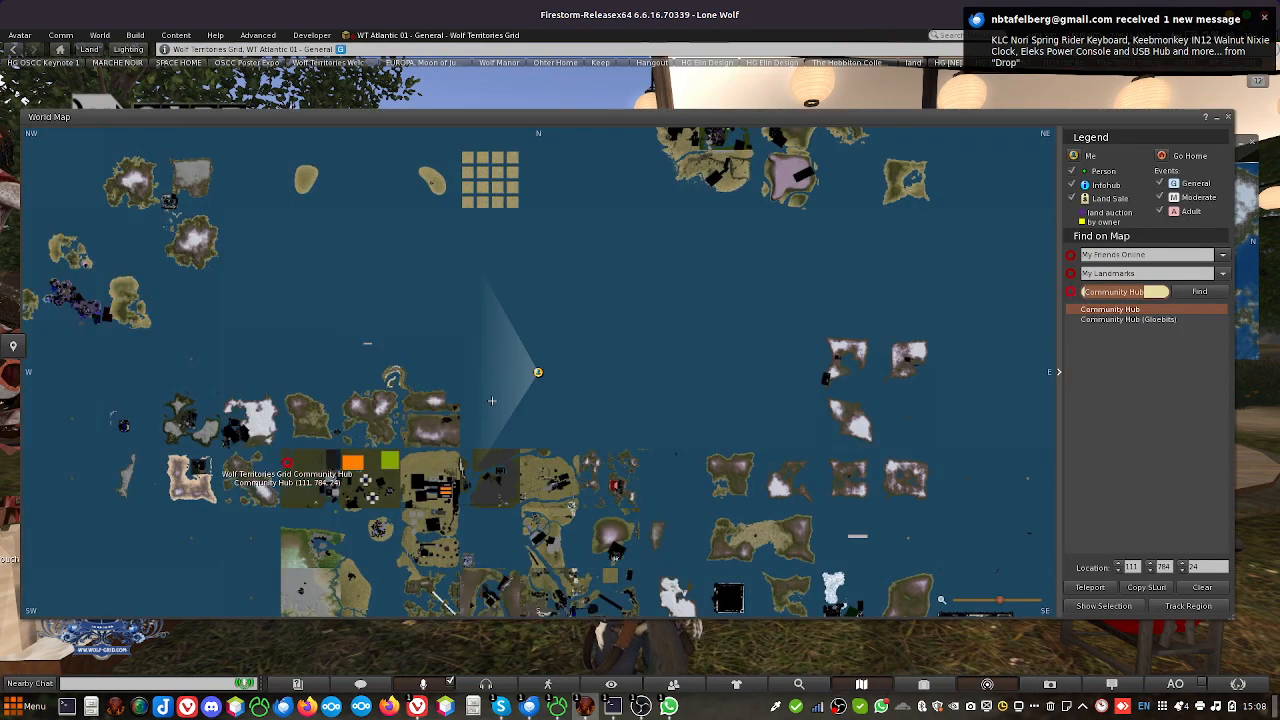
{"action": "scroll", "coordinate": [491, 400], "scroll_direction": "up", "scroll_amount": 5}
{"action": "left_click_drag", "start_coordinate": [105, 609], "coordinate": [597, 432]}
{"action": "scroll", "coordinate": [597, 440], "scroll_direction": "up", "scroll_amount": 2}
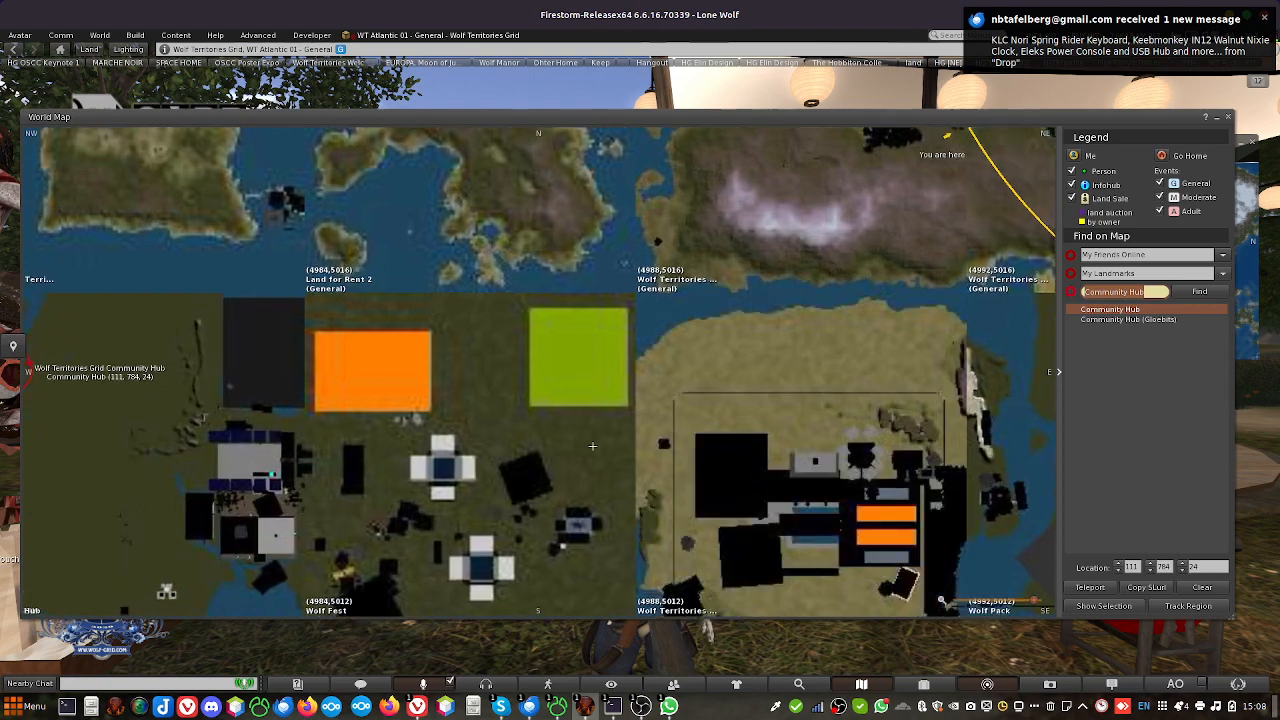
{"action": "left_click_drag", "start_coordinate": [287, 466], "coordinate": [853, 313]}
{"action": "scroll", "coordinate": [853, 313], "scroll_direction": "down", "scroll_amount": 3}
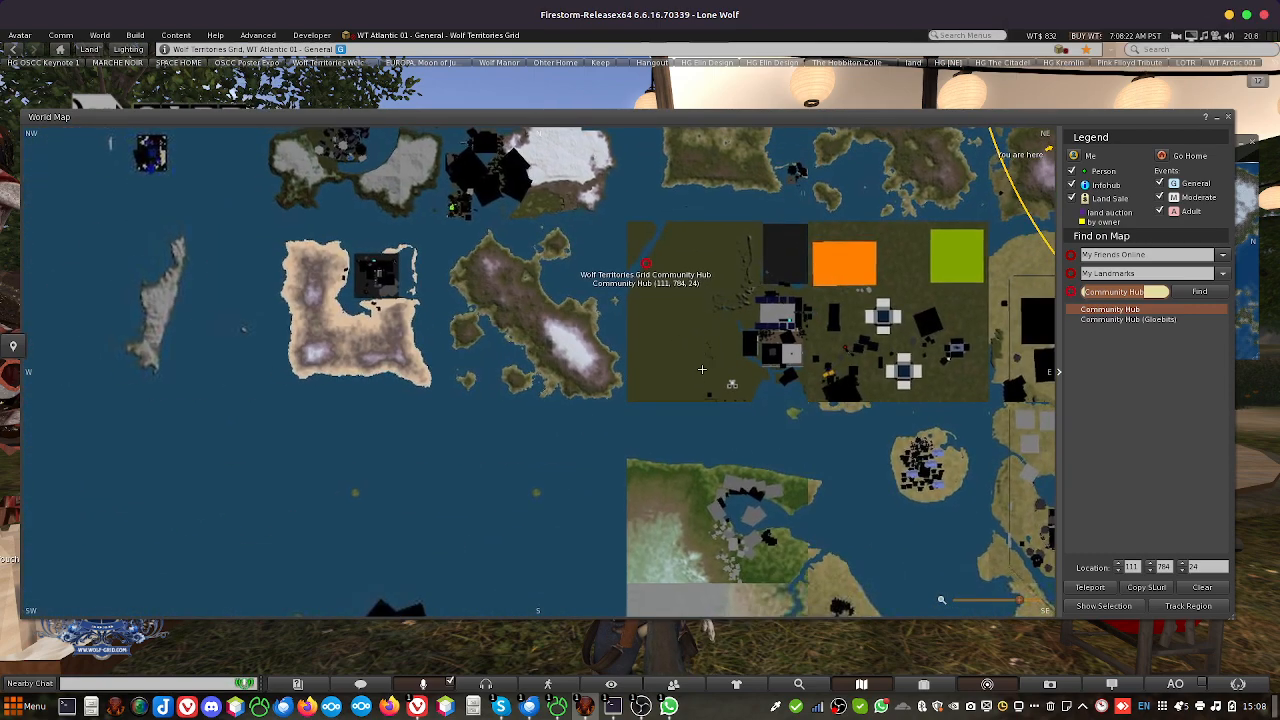
Compare the Community Hub tile with the neighbouring Wolf Fest region at close range, and close the map
{"action": "scroll", "coordinate": [686, 358], "scroll_direction": "up", "scroll_amount": 1}
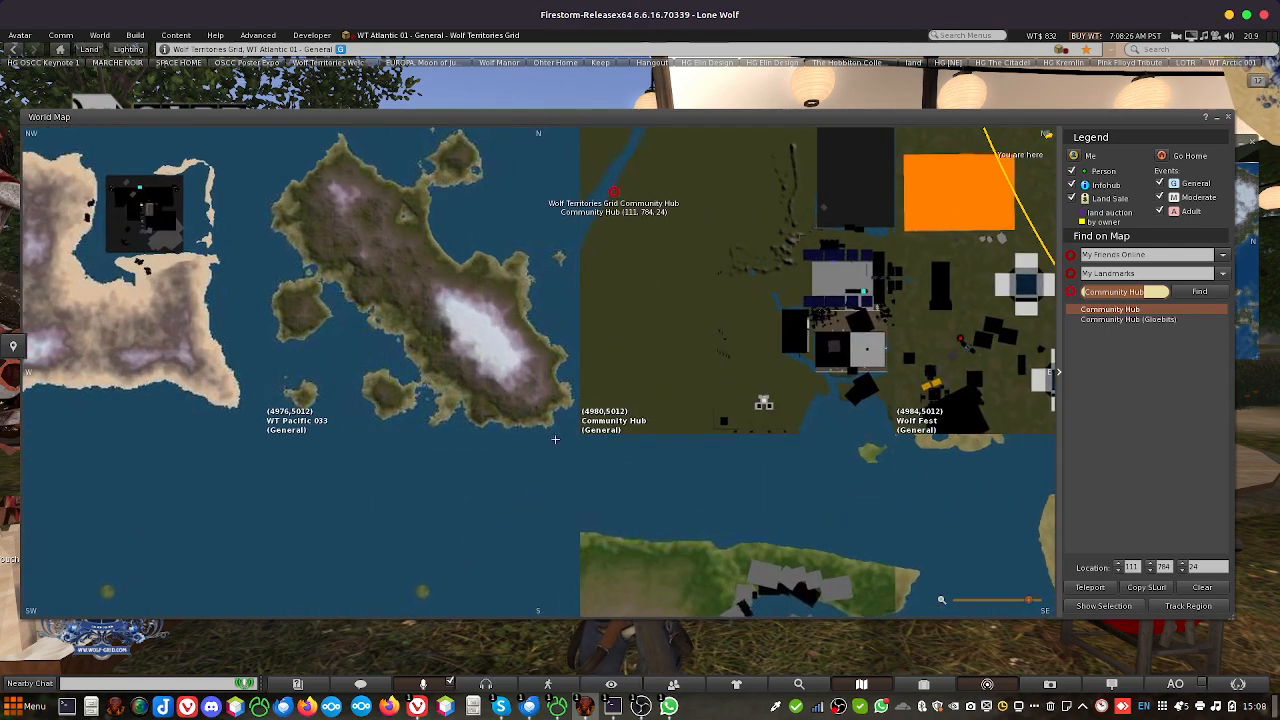
{"action": "left_click_drag", "start_coordinate": [615, 313], "coordinate": [202, 410]}
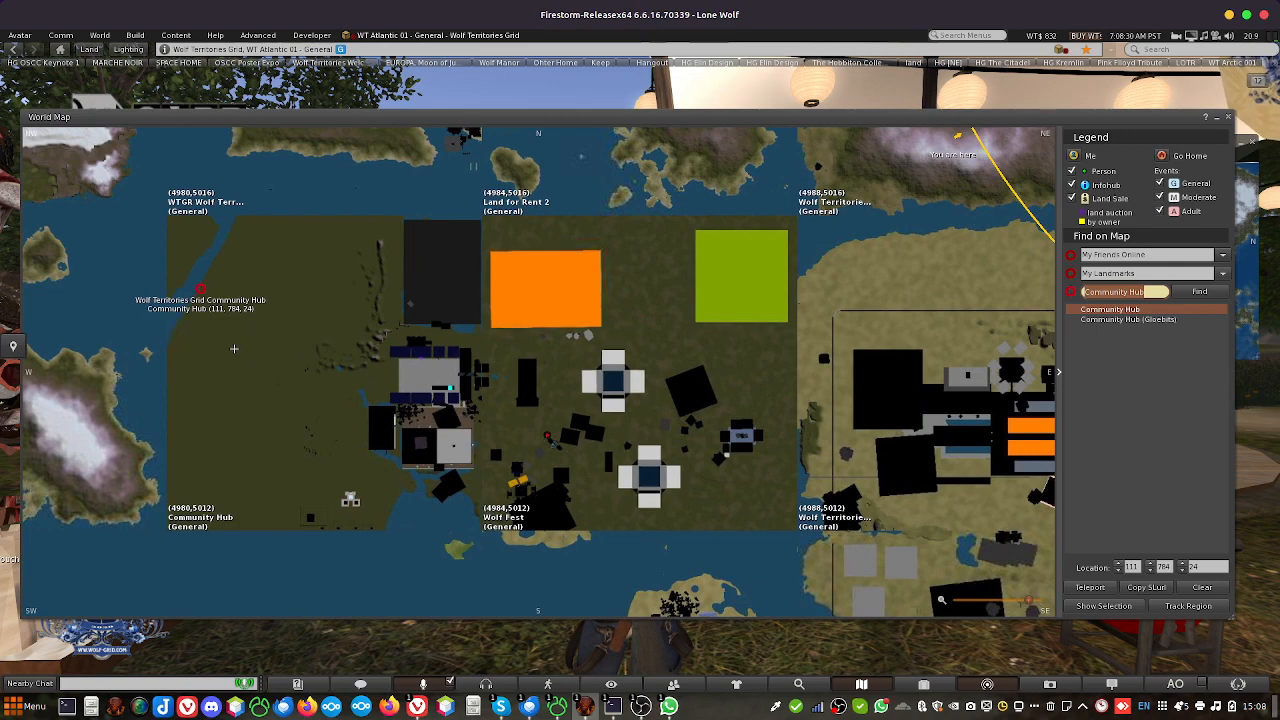
{"action": "scroll", "coordinate": [263, 358], "scroll_direction": "down", "scroll_amount": 2}
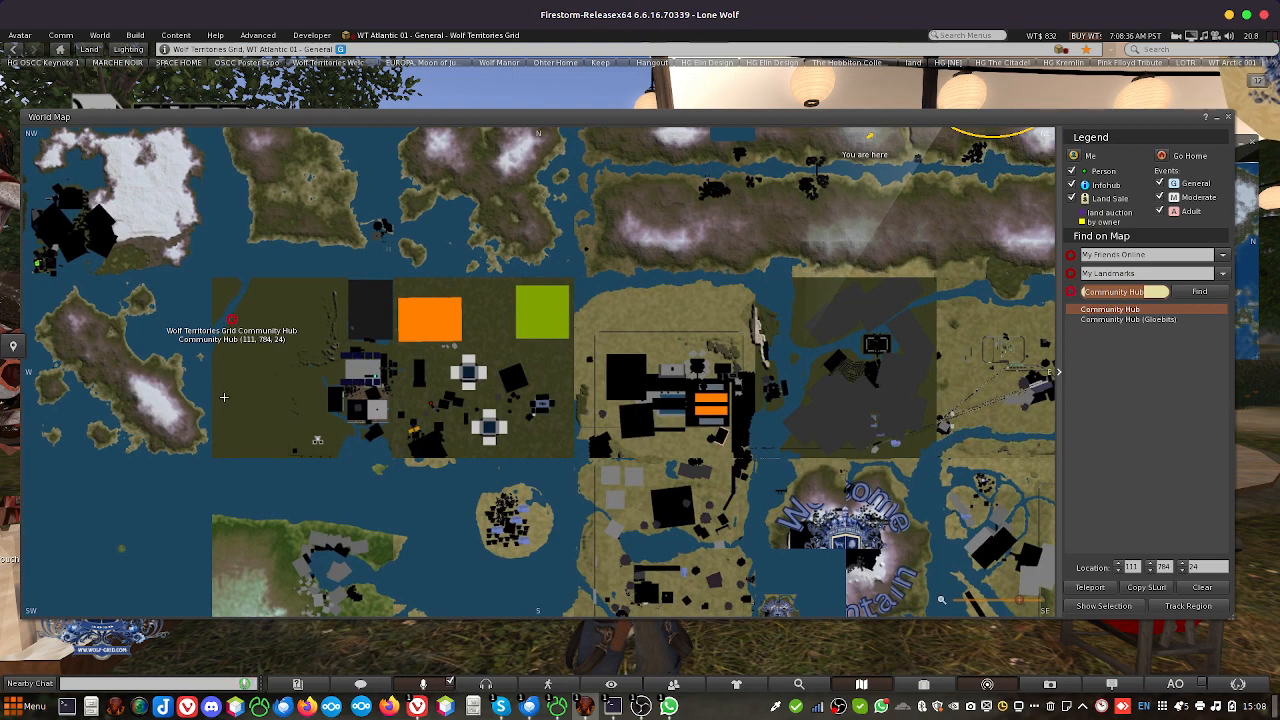
{"action": "scroll", "coordinate": [260, 404], "scroll_direction": "up", "scroll_amount": 2}
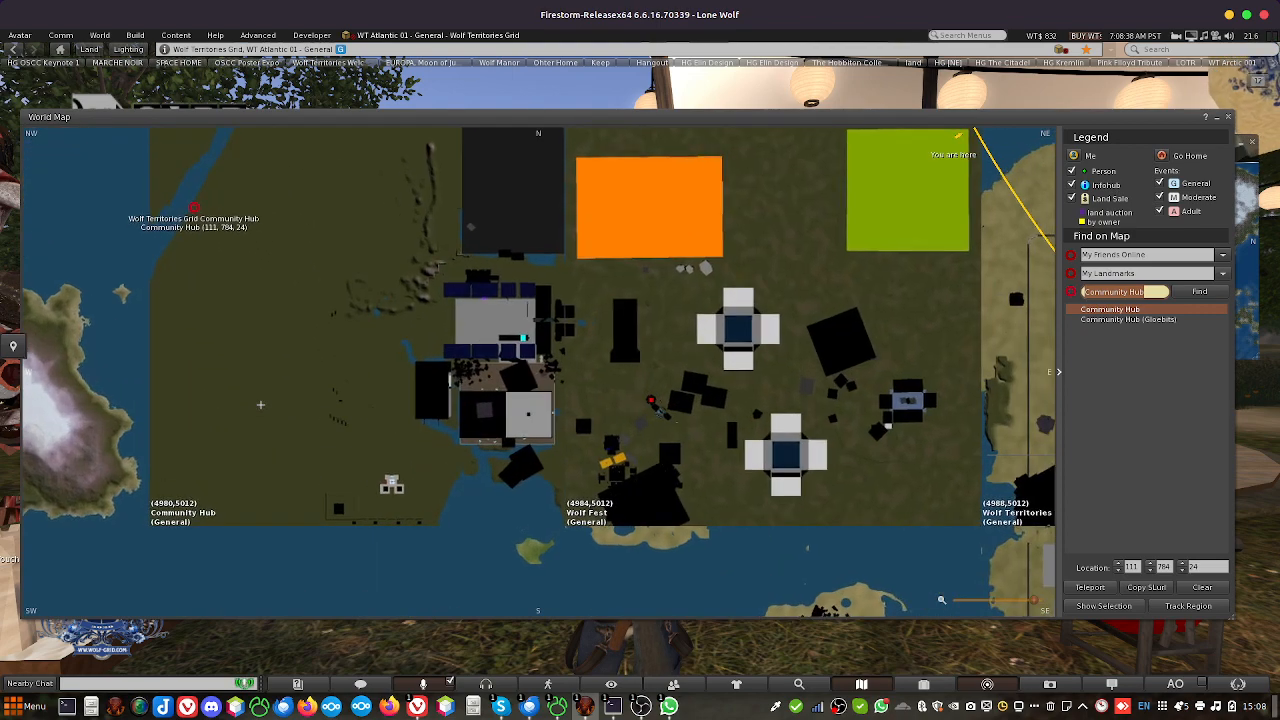
{"action": "scroll", "coordinate": [260, 404], "scroll_direction": "down", "scroll_amount": 1}
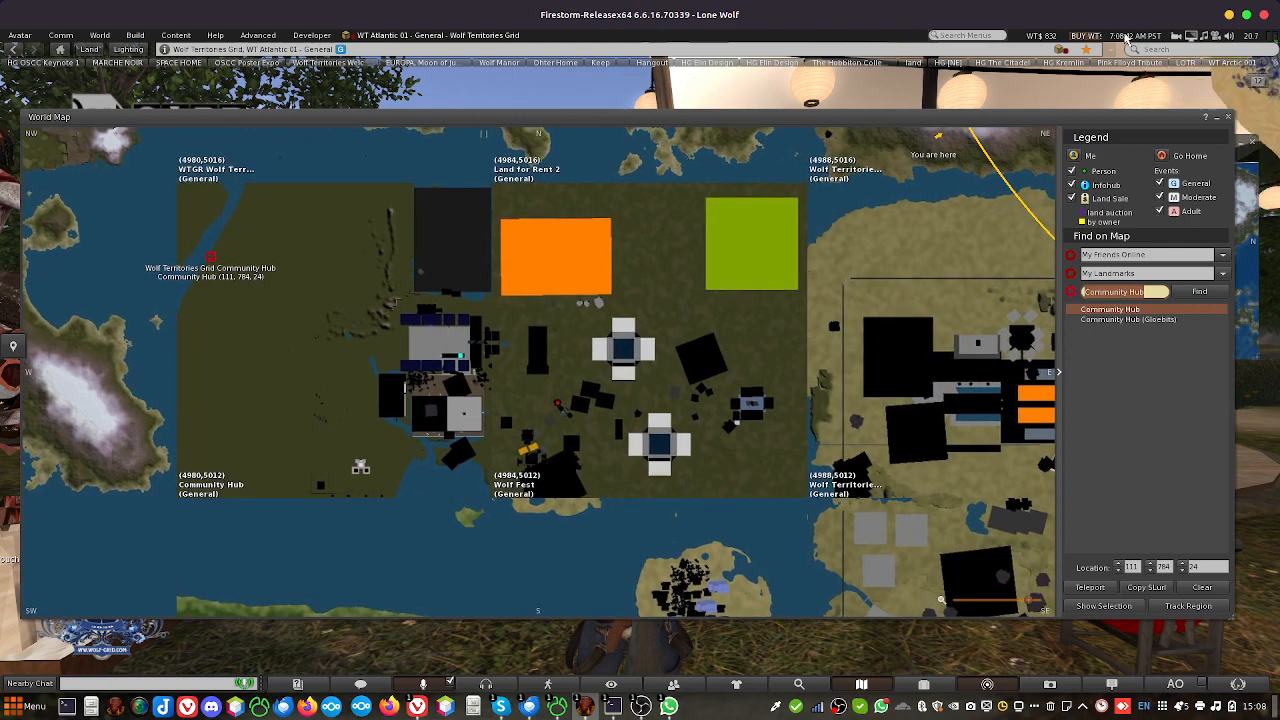
{"action": "left_click", "coordinate": [1232, 118]}
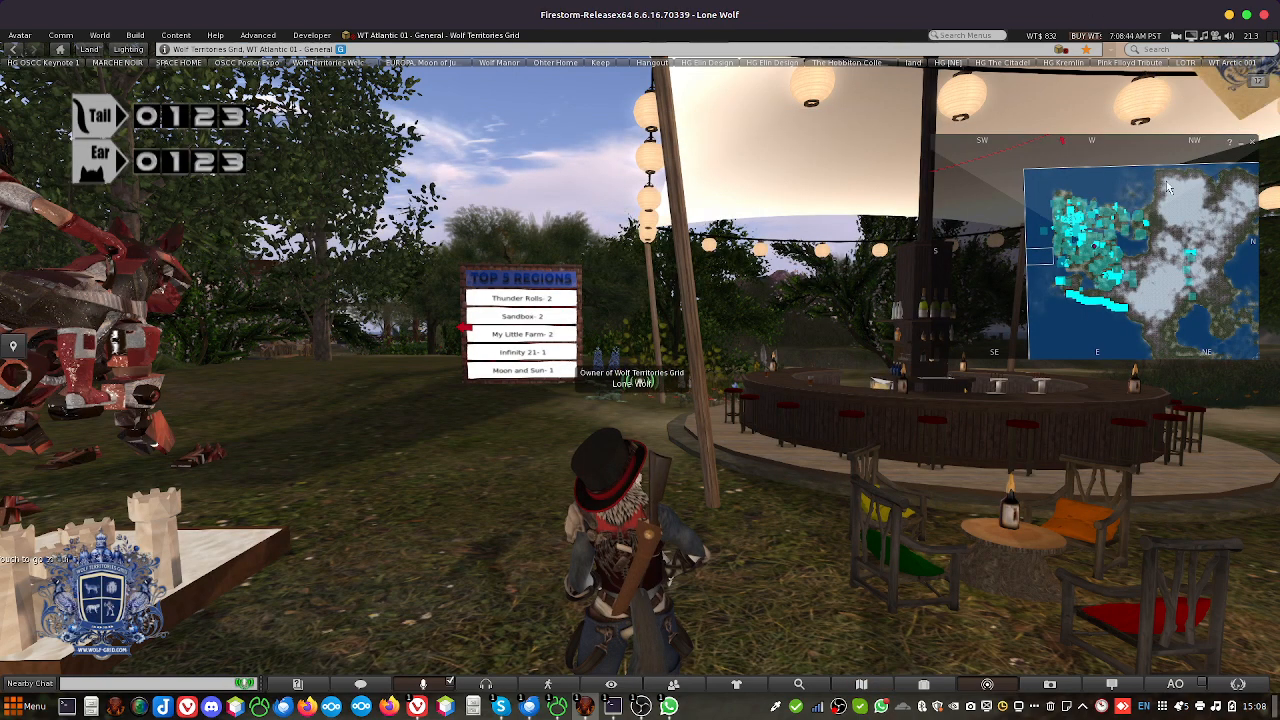
{"action": "left_click_drag", "start_coordinate": [675, 587], "coordinate": [400, 587]}
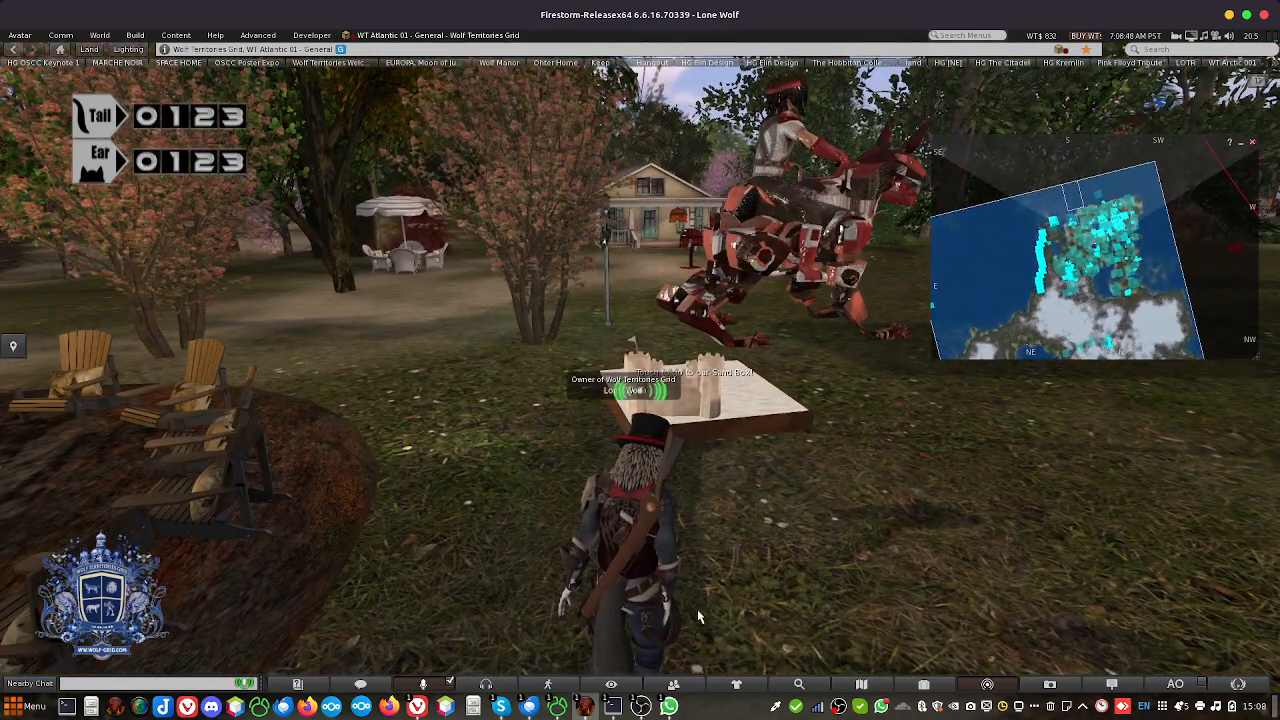